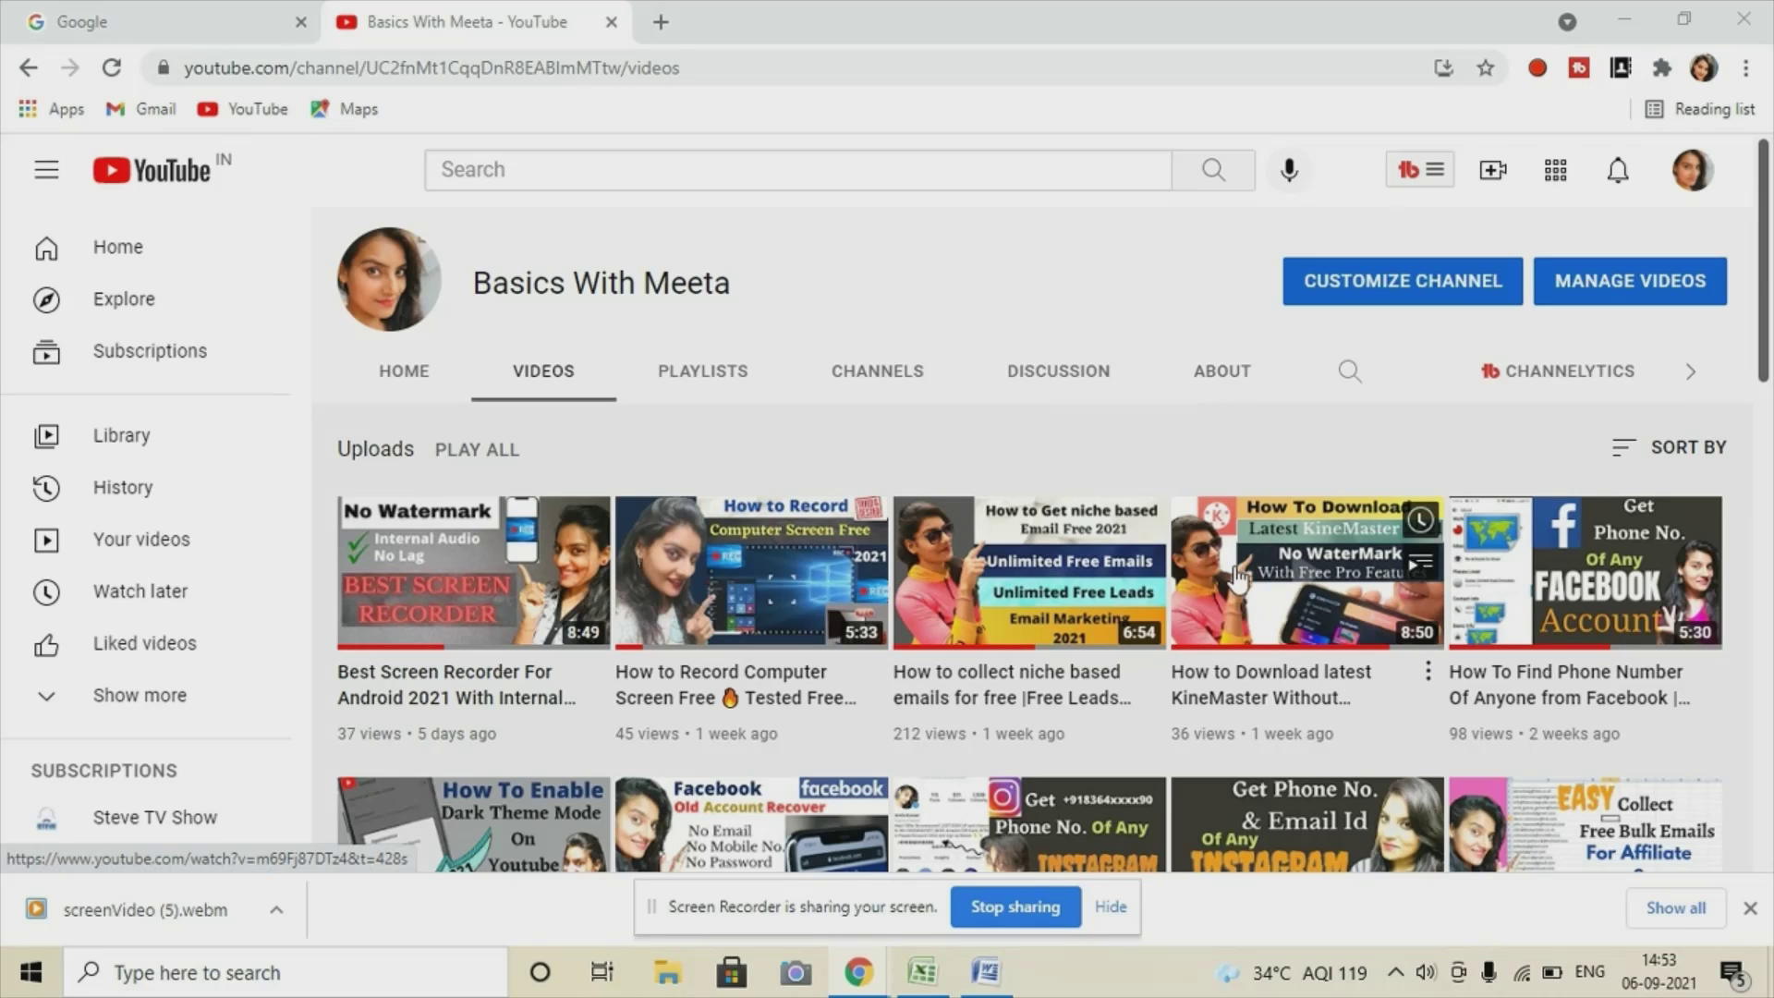
Bring the Google homepage tab to the front and dismiss the downloads bar.
{"action": "scroll", "coordinate": [1238, 577], "scroll_direction": "down", "scroll_amount": 10}
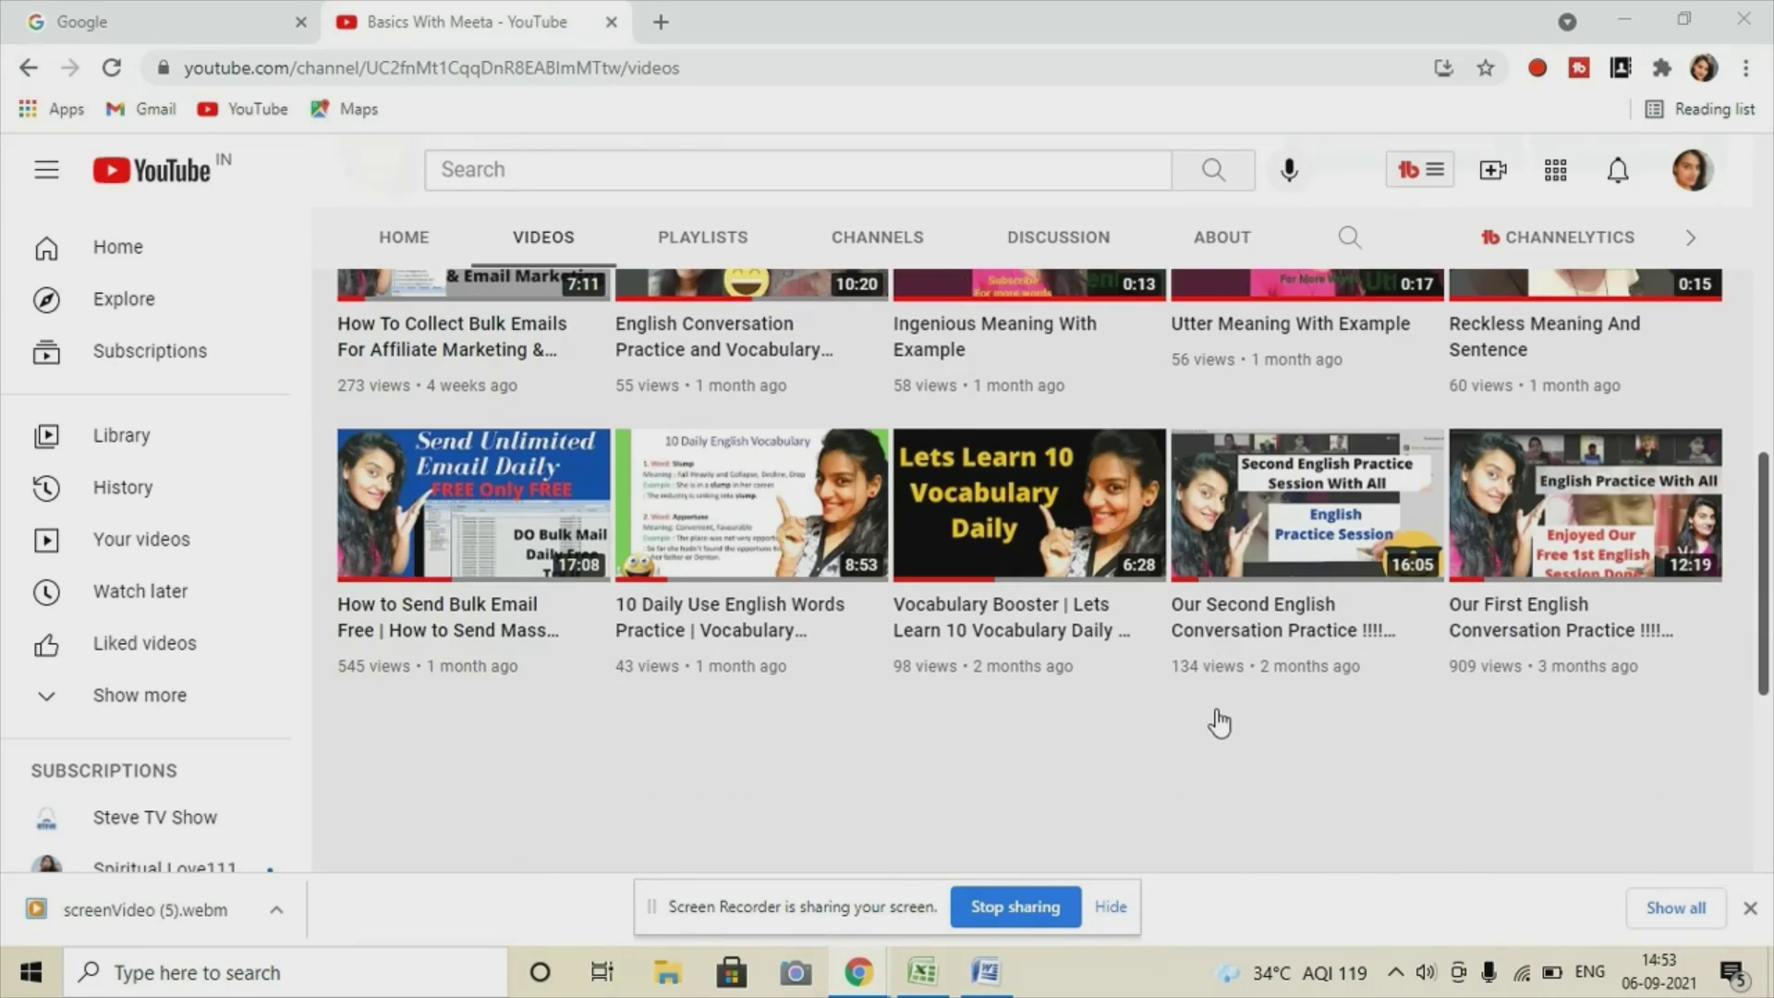
{"action": "scroll", "coordinate": [1220, 724], "scroll_direction": "down", "scroll_amount": 5}
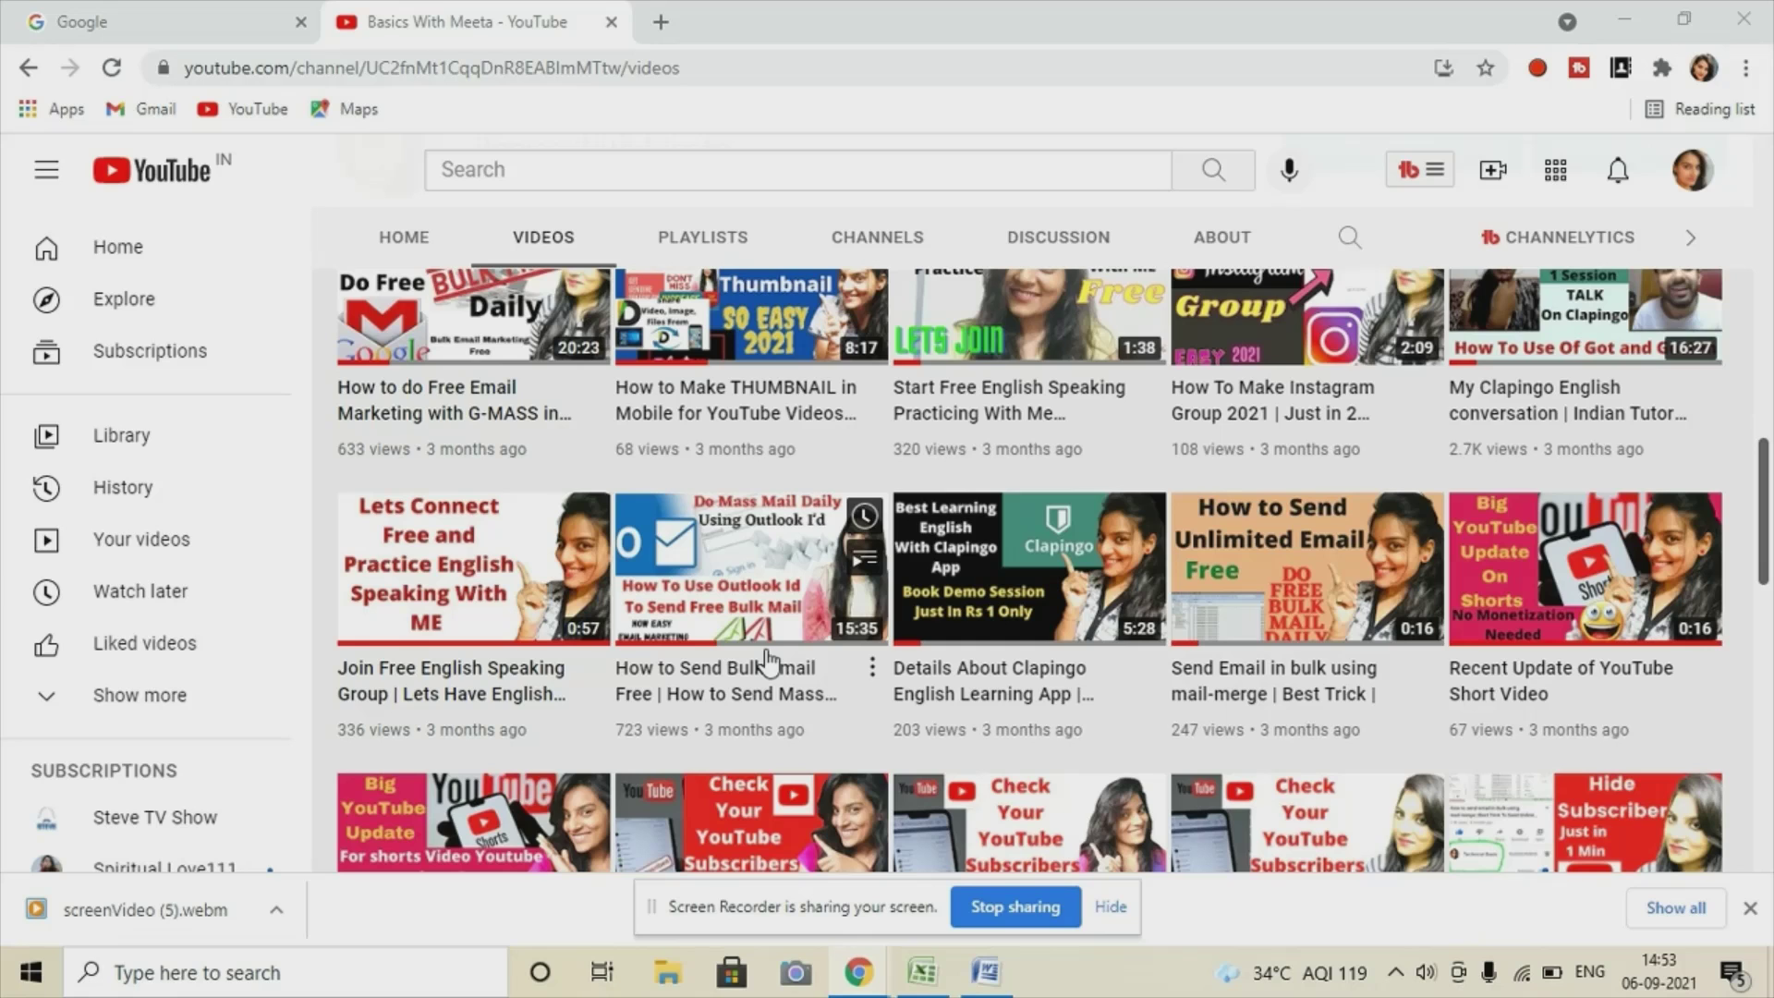
{"action": "scroll", "coordinate": [765, 657], "scroll_direction": "down", "scroll_amount": 3}
{"action": "scroll", "coordinate": [765, 658], "scroll_direction": "up", "scroll_amount": 15}
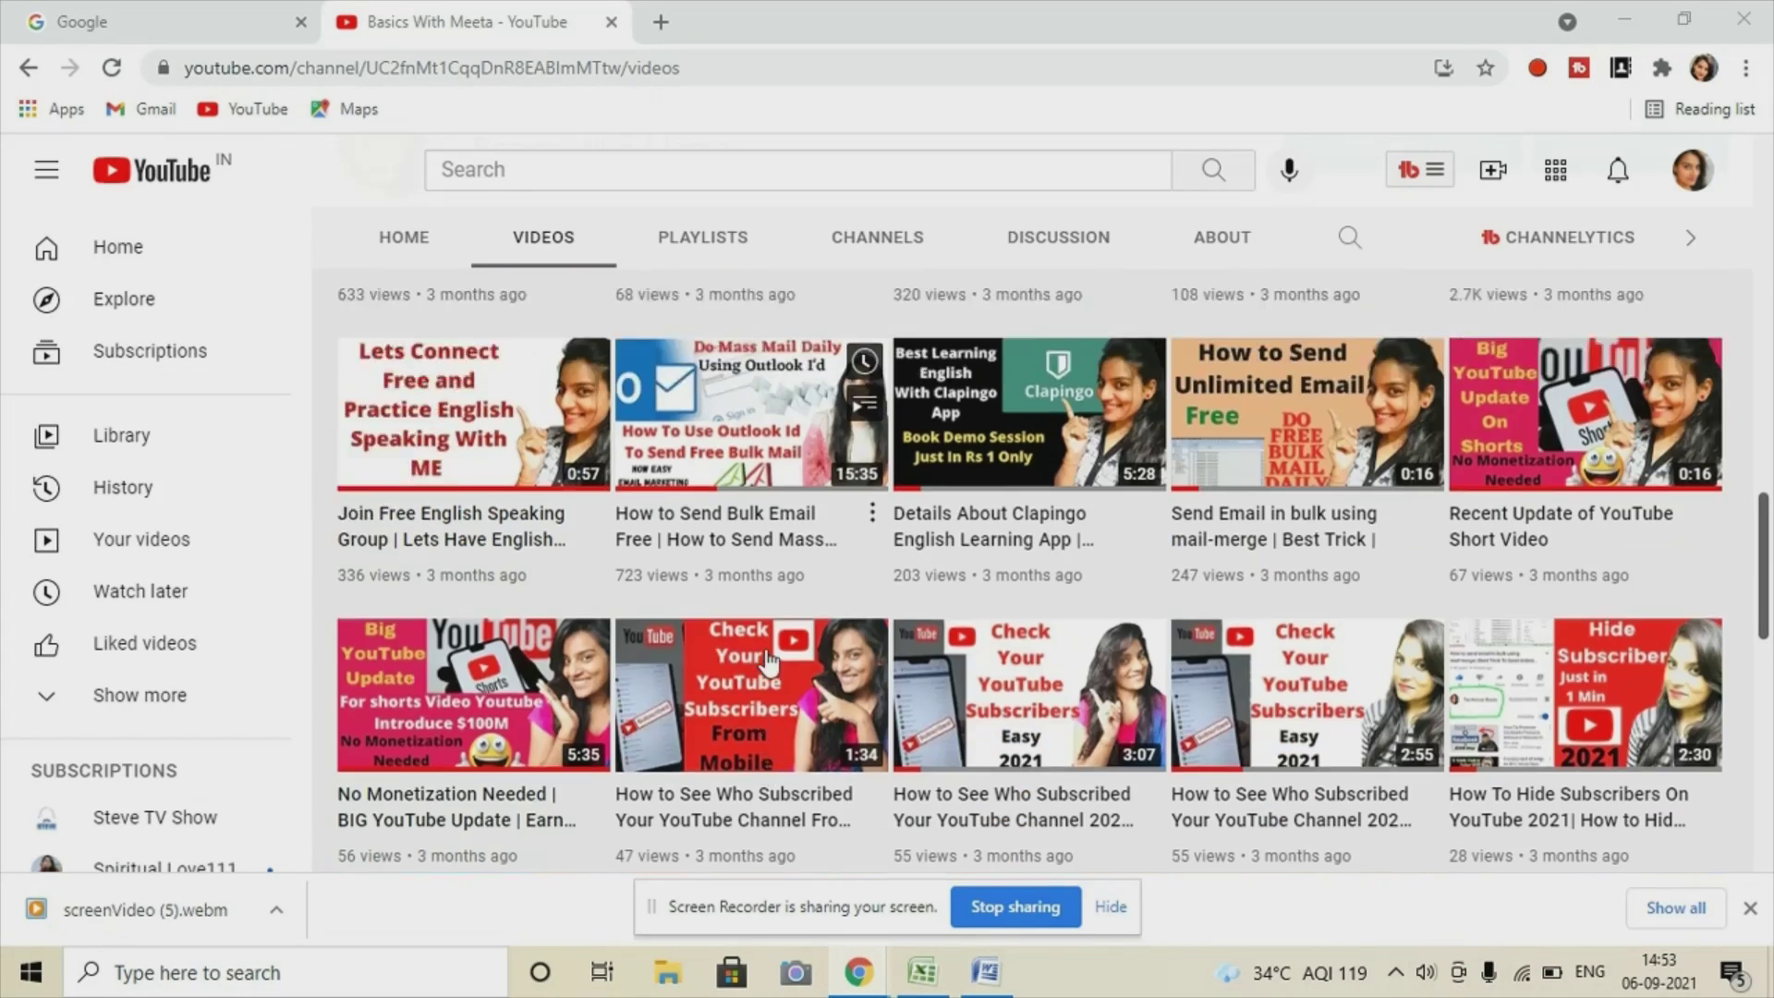
{"action": "scroll", "coordinate": [765, 657], "scroll_direction": "up", "scroll_amount": 3}
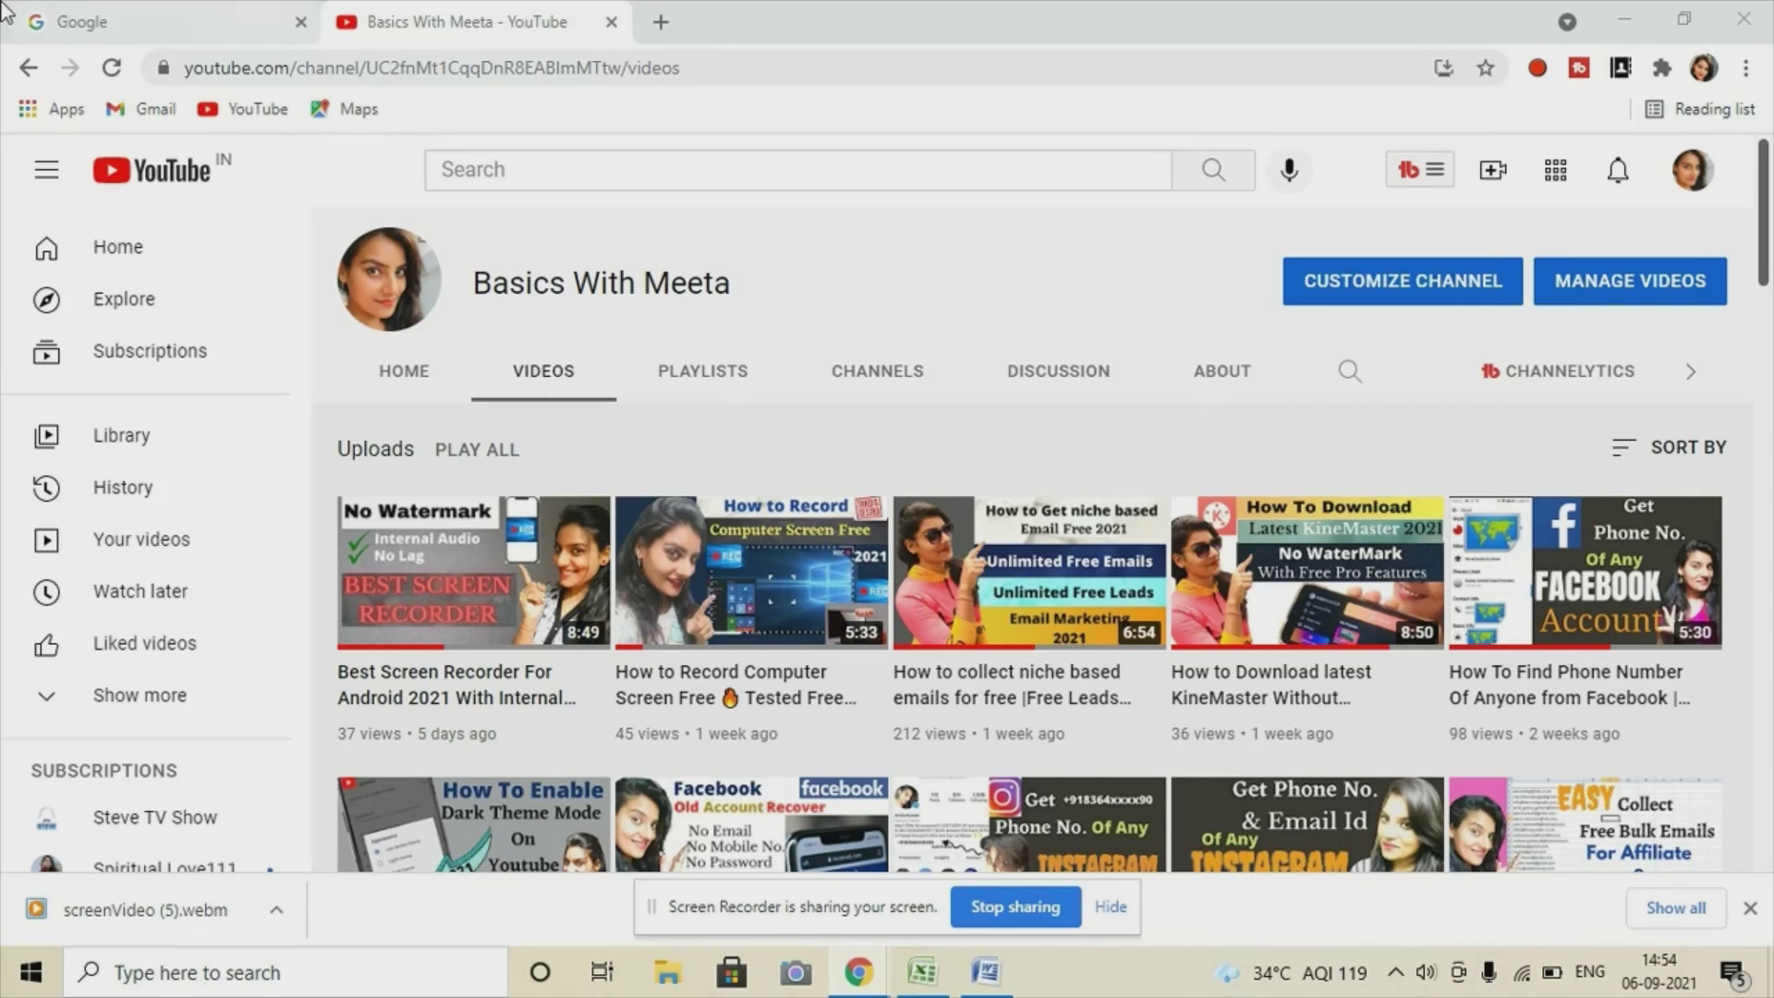
{"action": "left_click", "coordinate": [96, 13]}
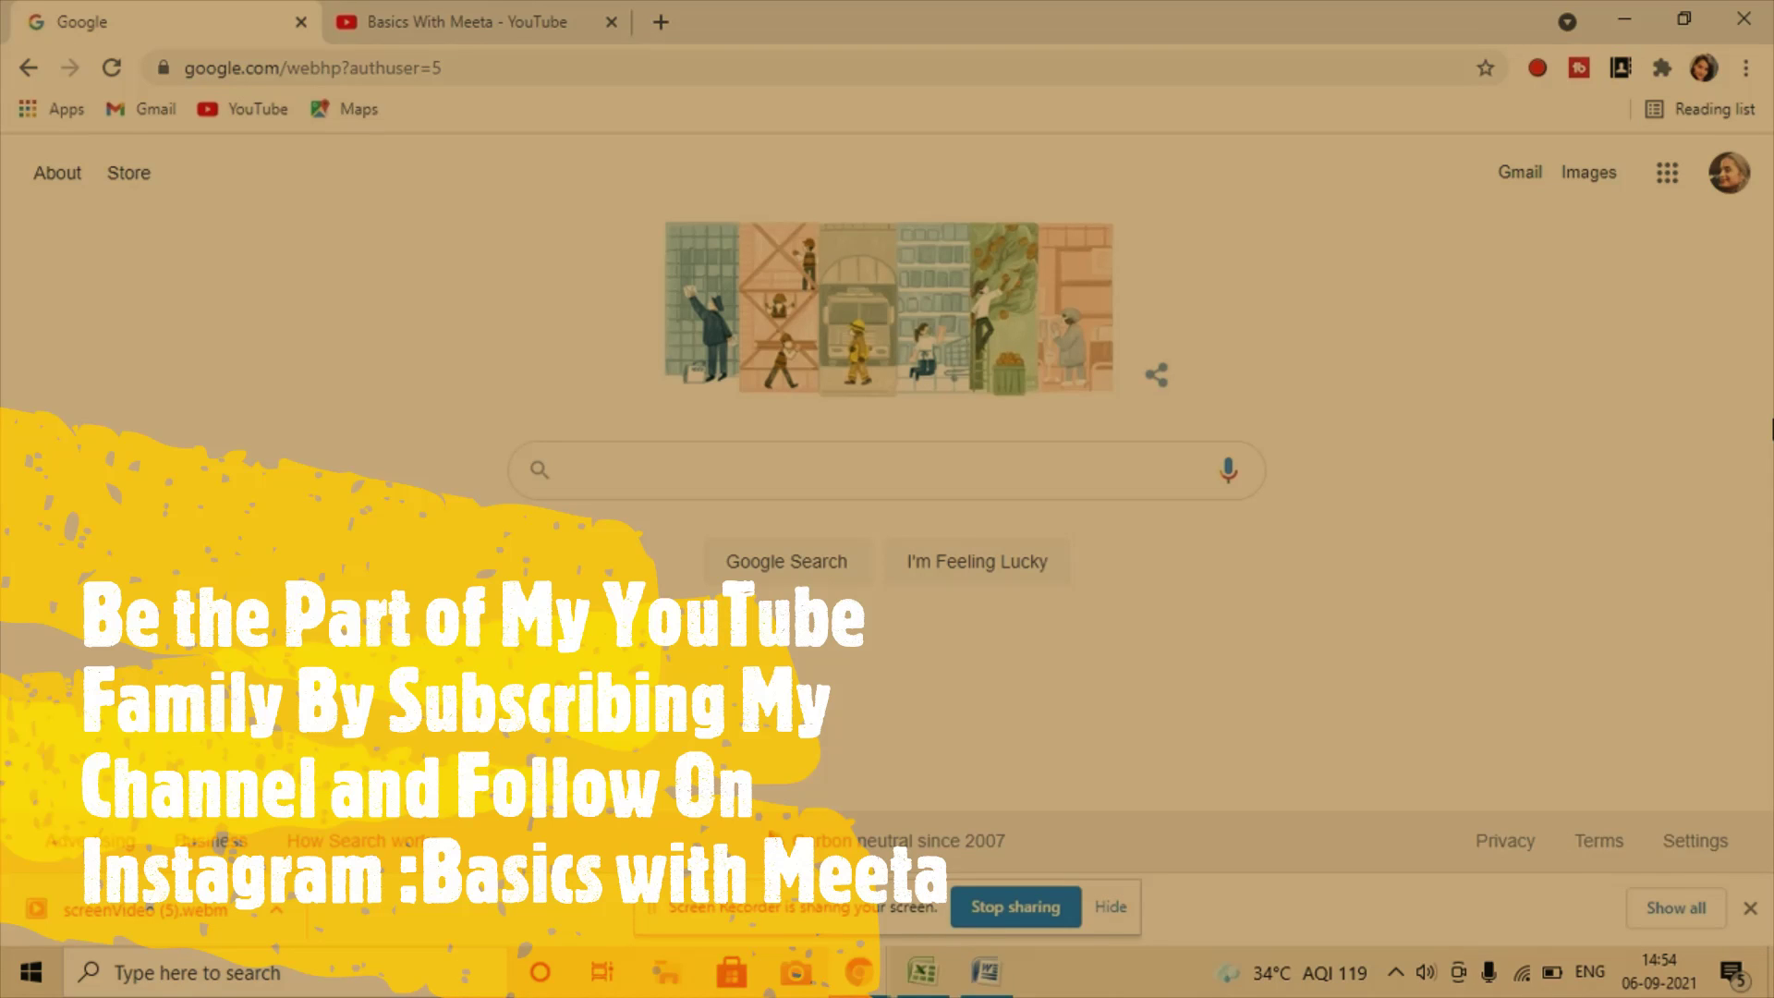
{"action": "left_click", "coordinate": [1750, 908]}
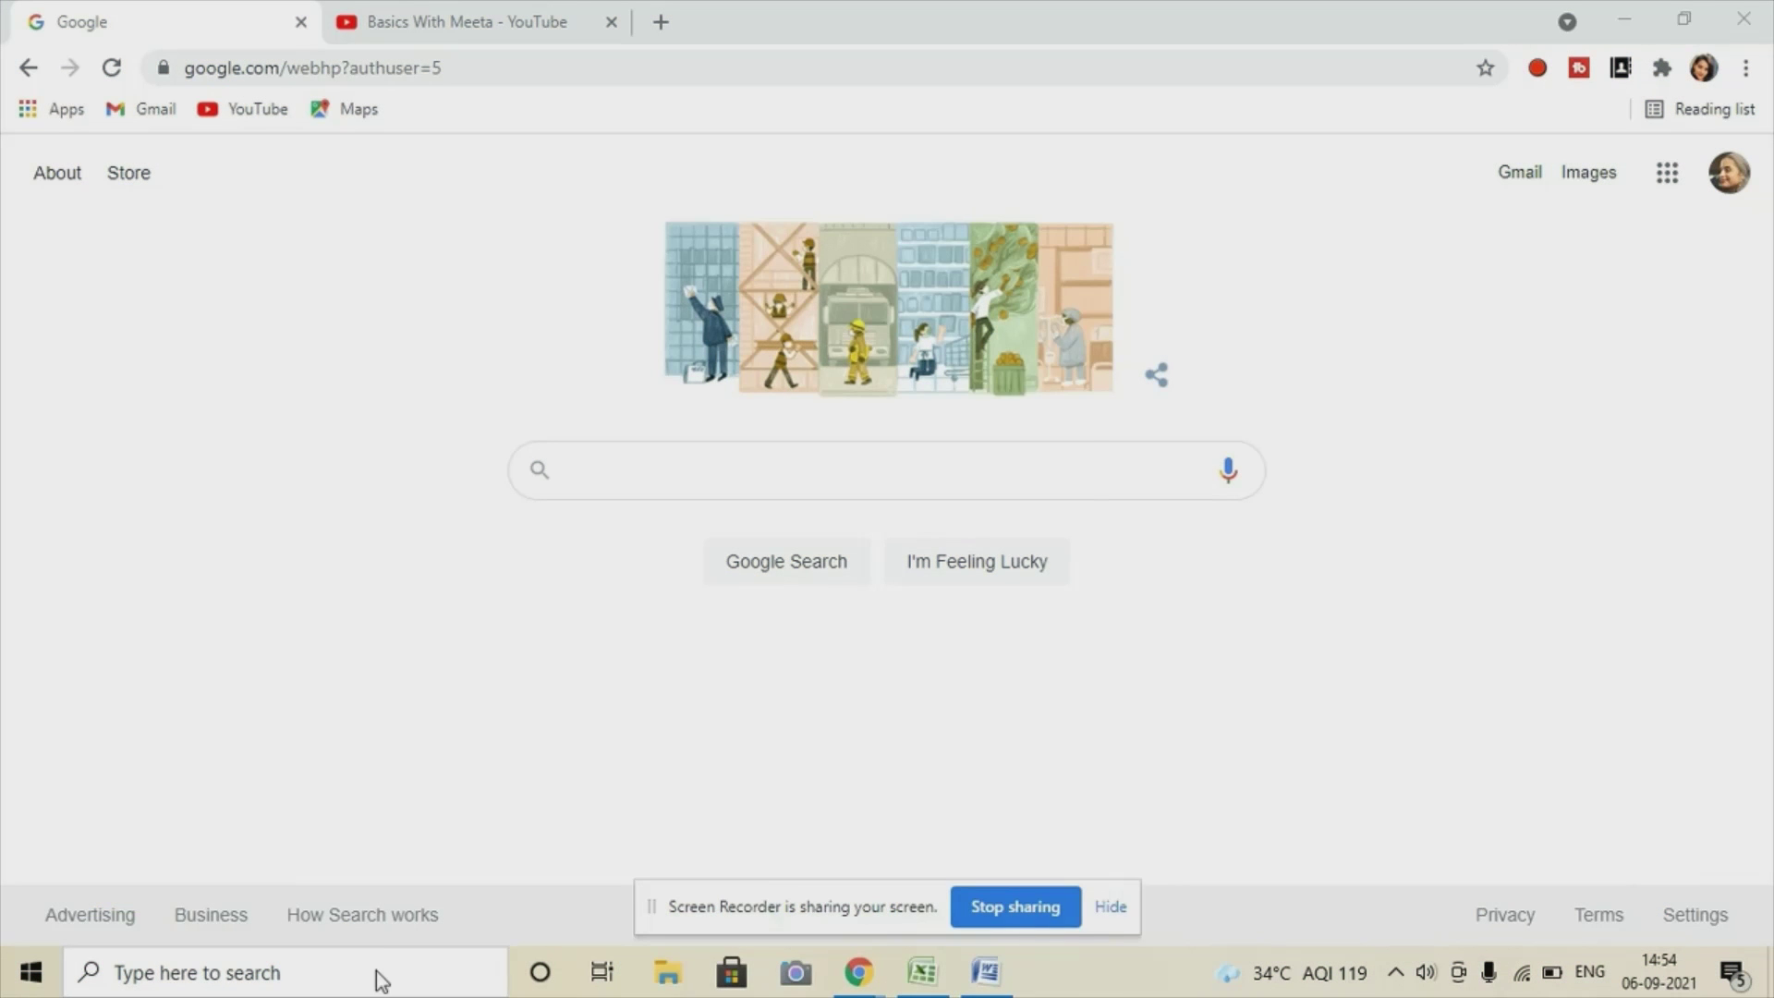
{"action": "left_click", "coordinate": [380, 975]}
Search Windows for 'outloo' and launch Microsoft Office Outlook 2007.
{"action": "type", "text": "out"}
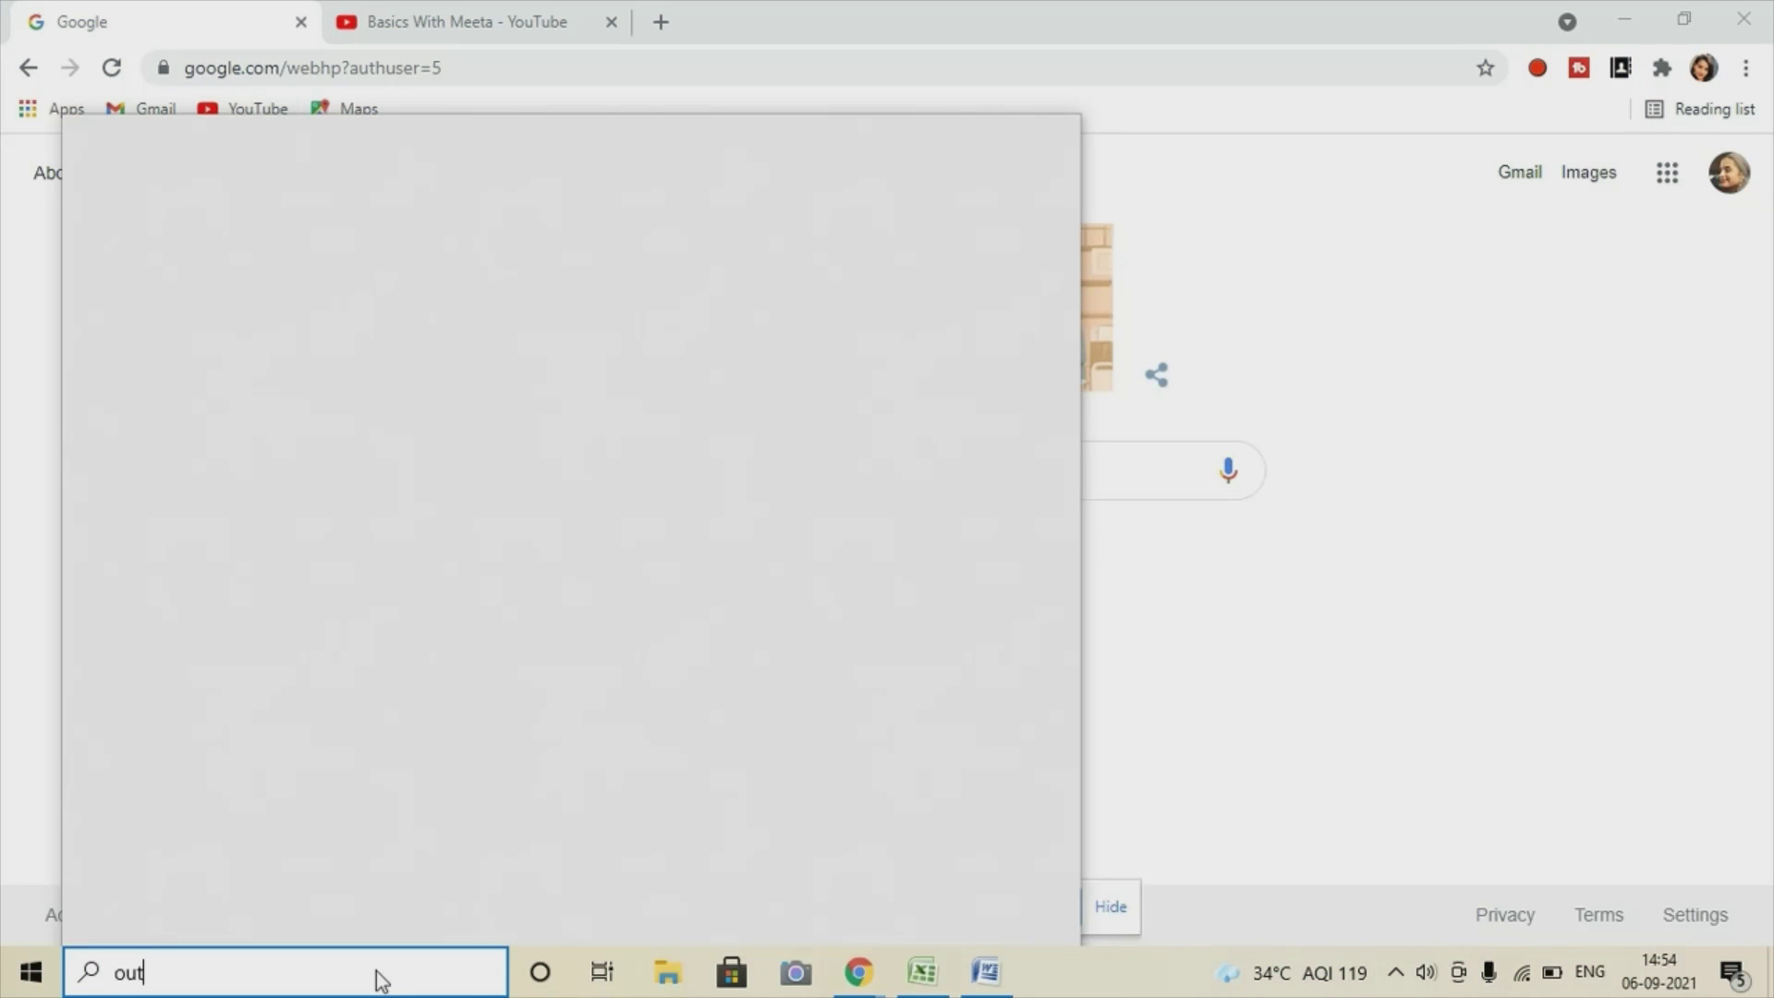
{"action": "type", "text": "loo"}
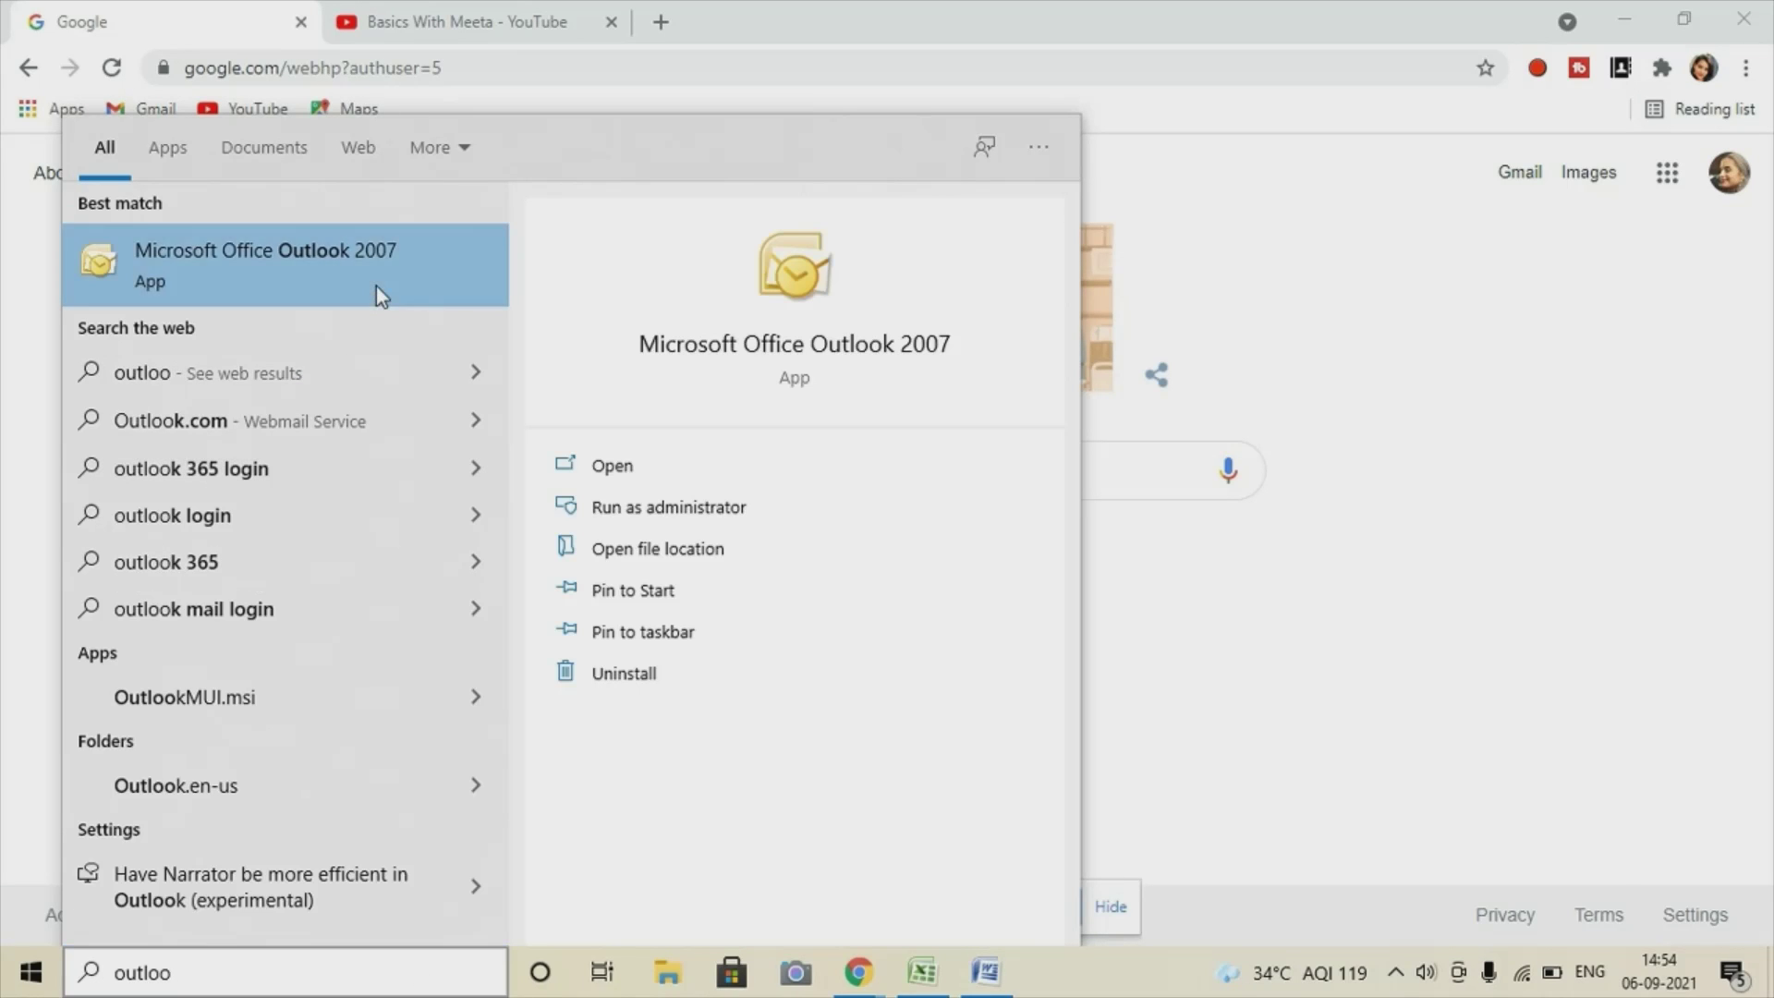
{"action": "left_click", "coordinate": [606, 465]}
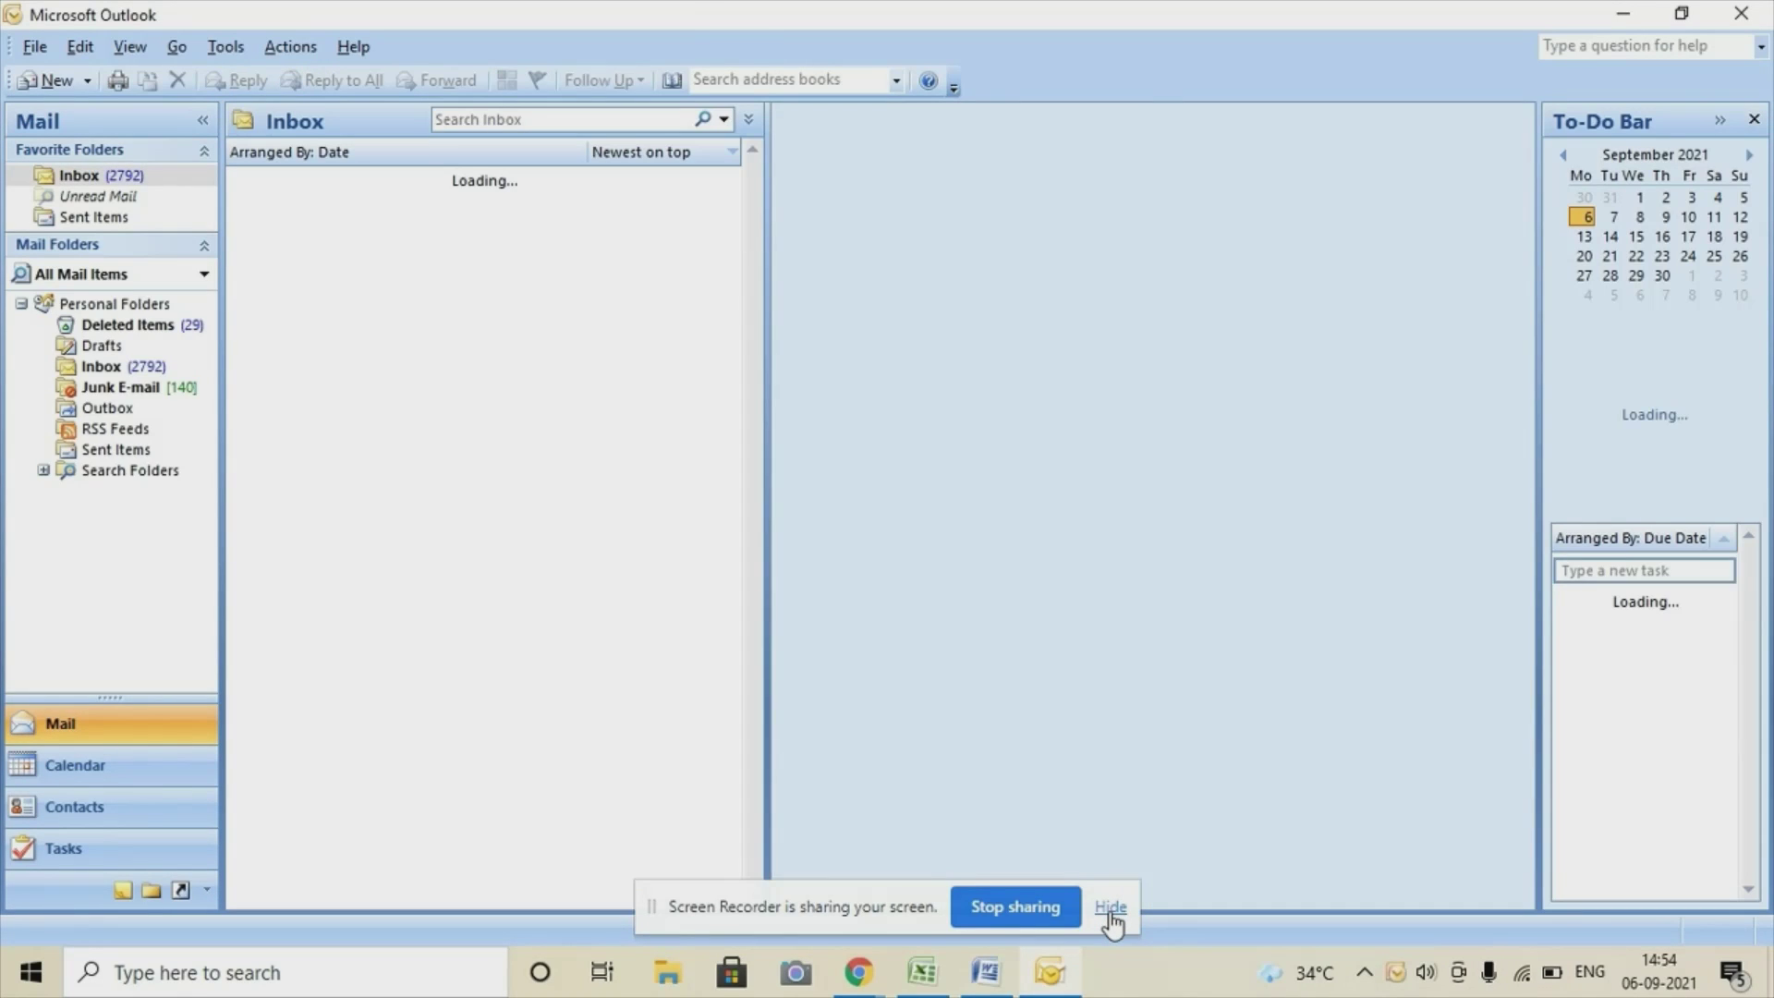
Hide the screen-sharing notice and close the duplicate Outlook windows from the taskbar previews.
{"action": "left_click", "coordinate": [1109, 908]}
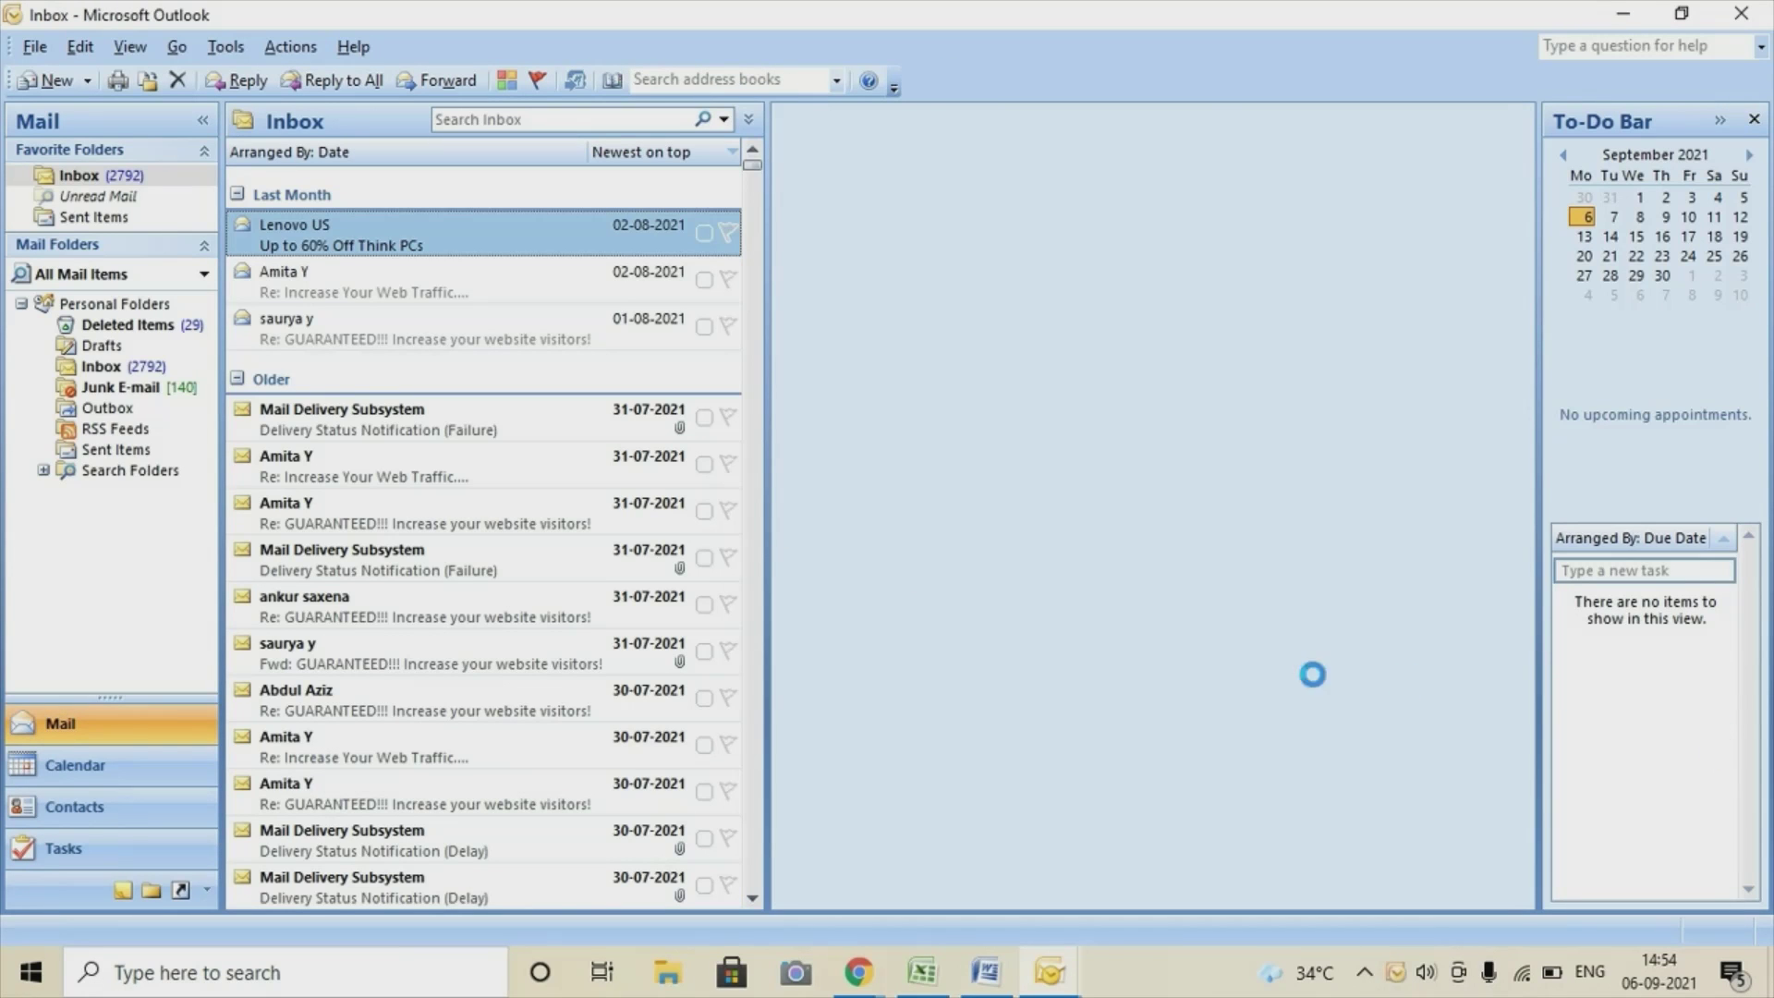
{"action": "mouse_move", "coordinate": [1074, 984]}
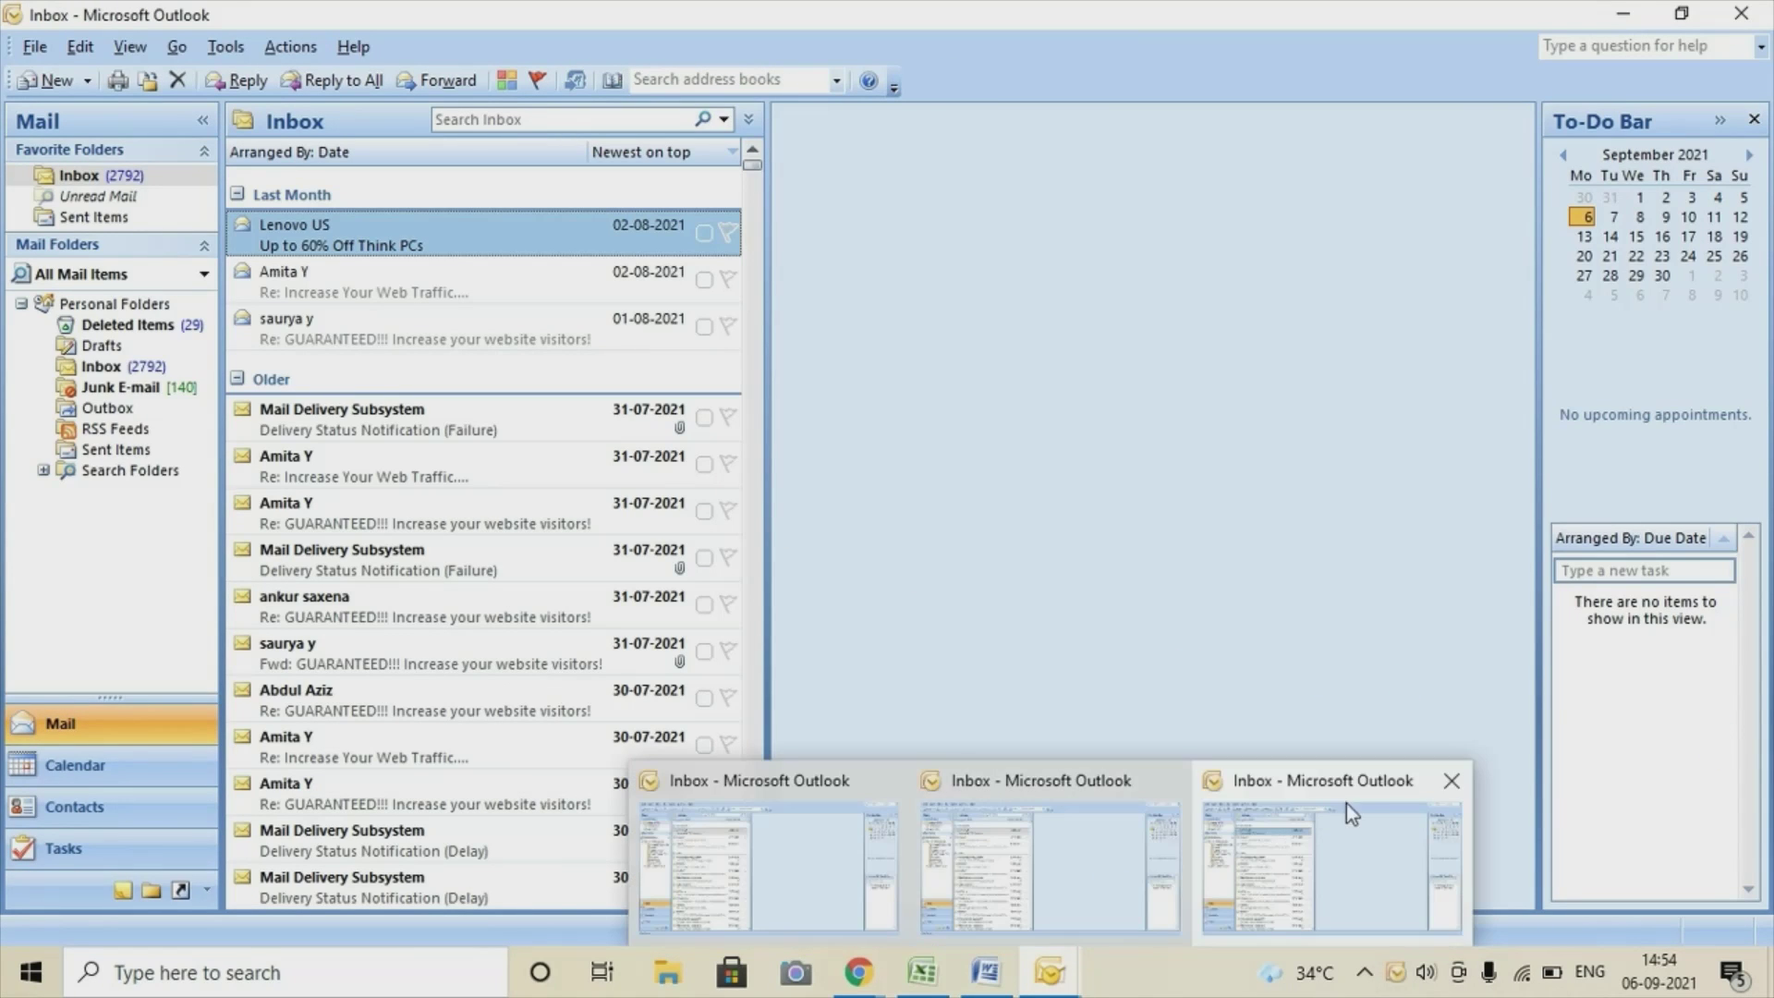
{"action": "left_click", "coordinate": [1450, 776]}
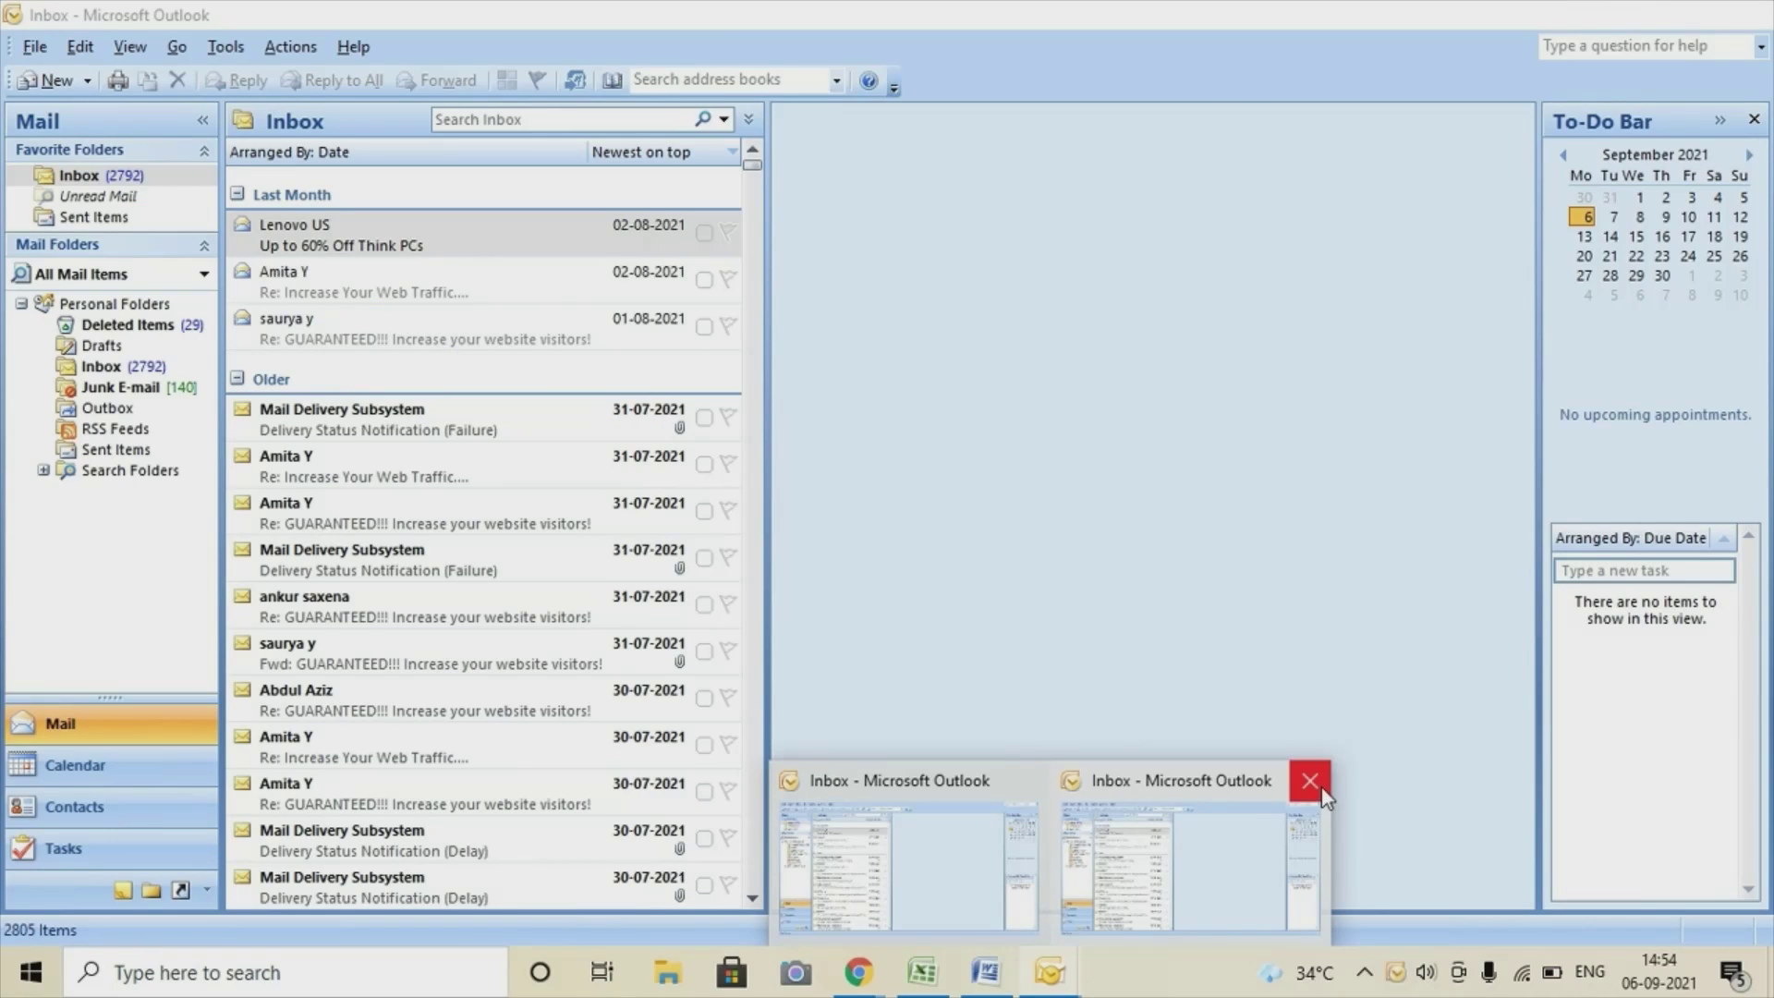
{"action": "left_click", "coordinate": [1322, 789]}
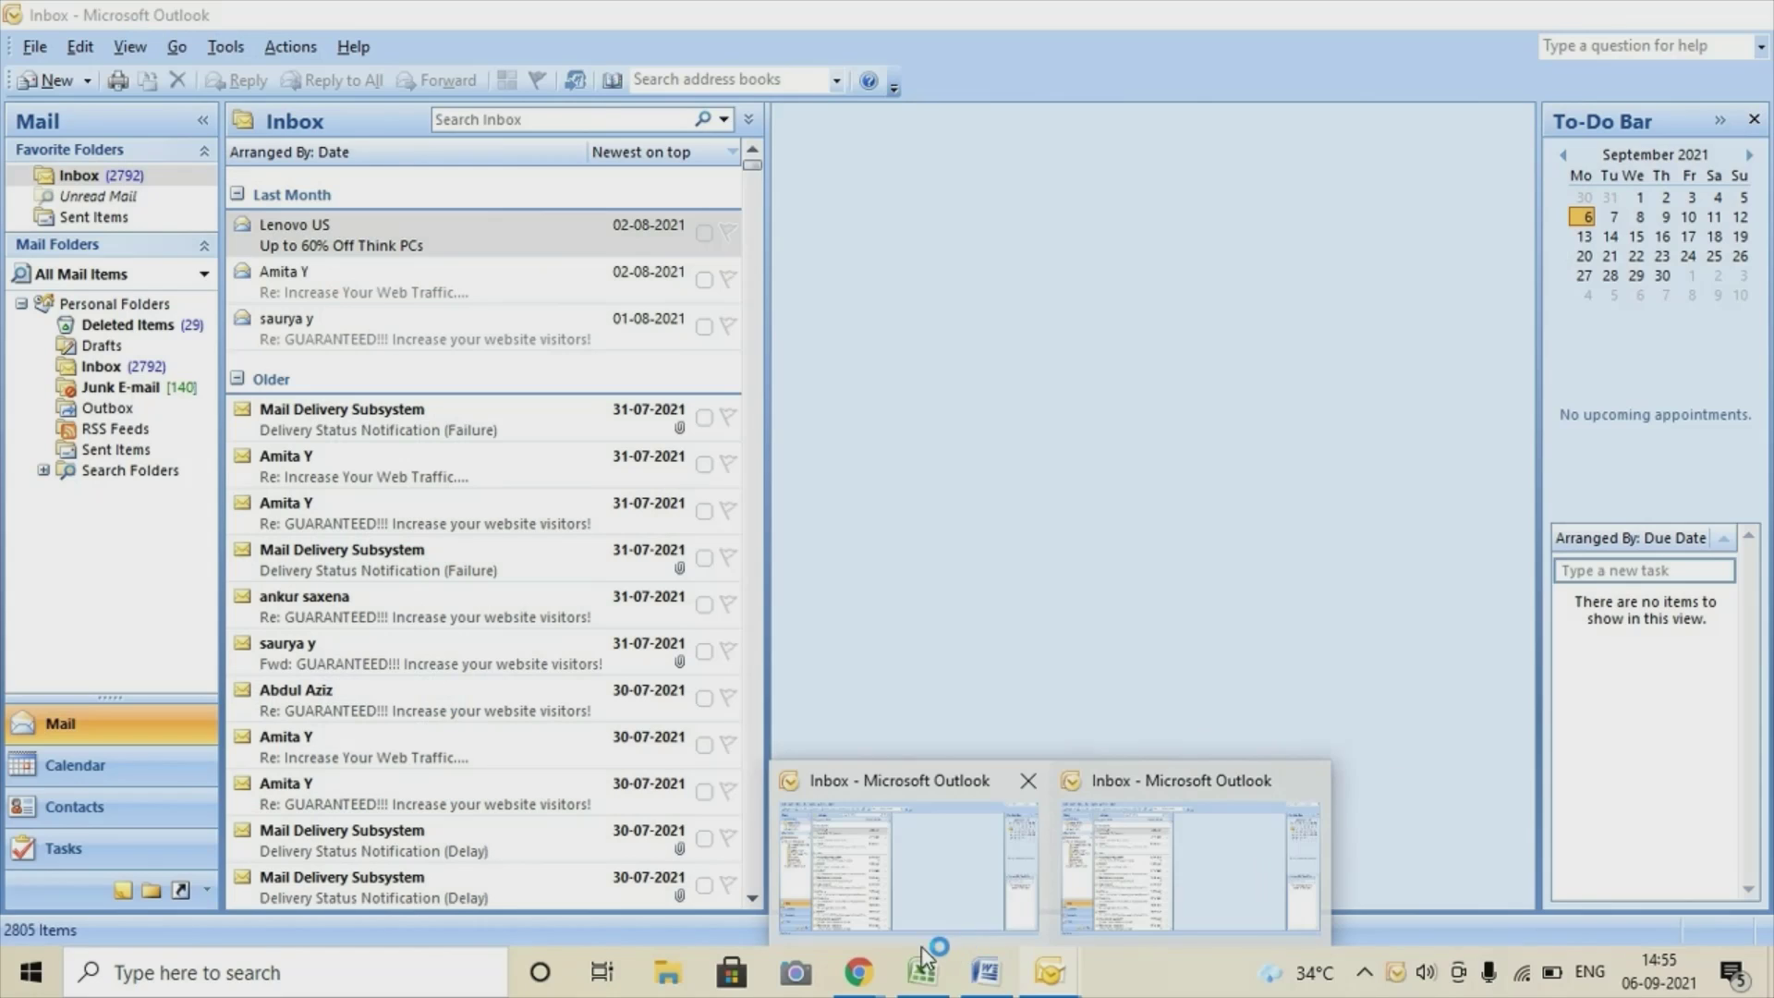
{"action": "mouse_move", "coordinate": [850, 985]}
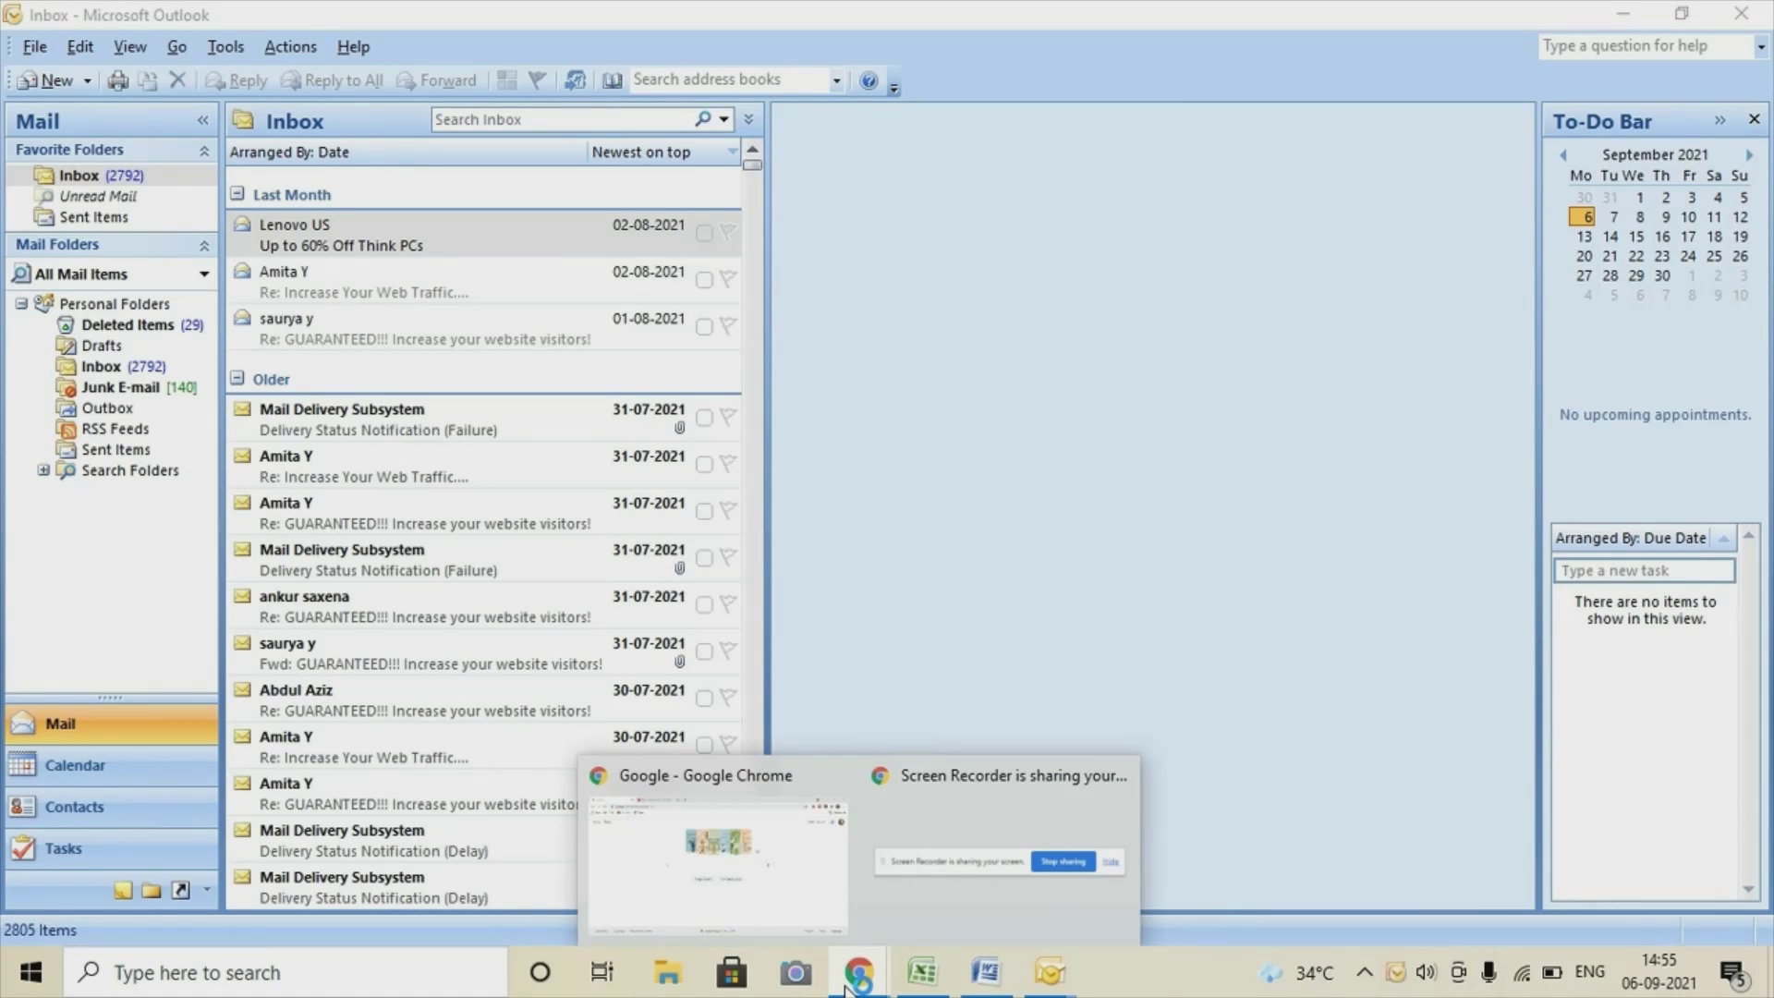
Open Manage your Google Account from the profile avatar menu on the Google homepage.
{"action": "left_click", "coordinate": [669, 911]}
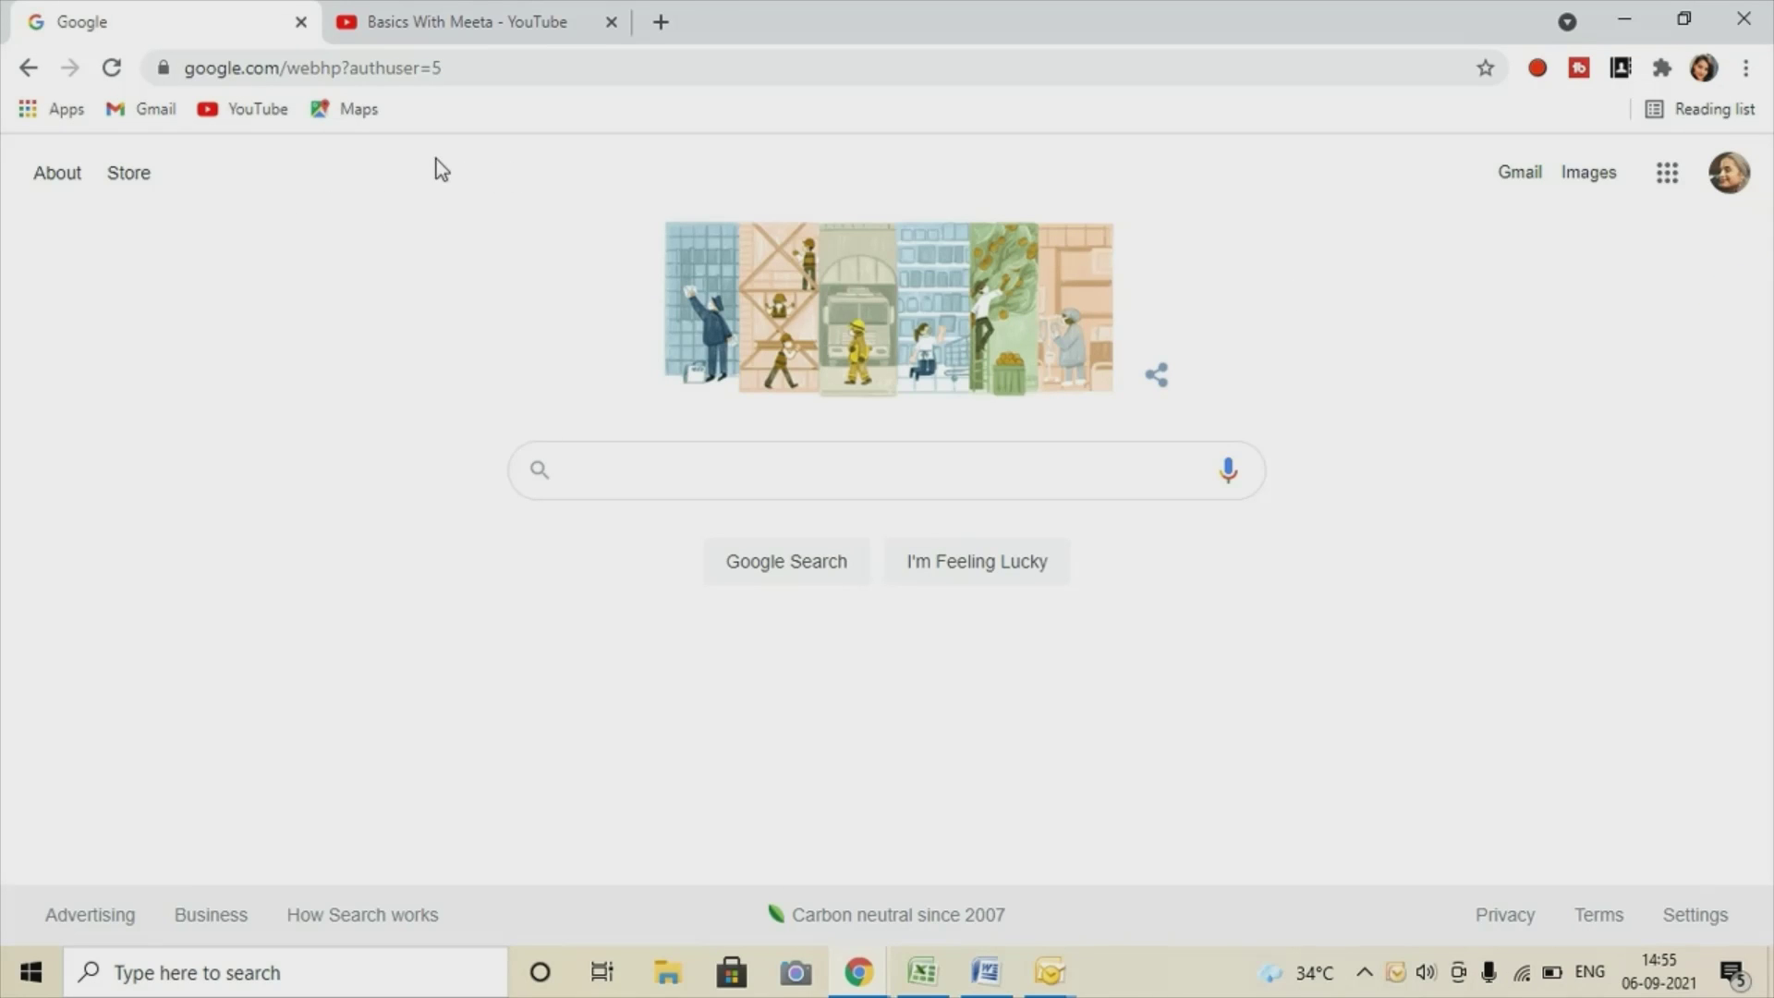
{"action": "left_click", "coordinate": [1733, 183]}
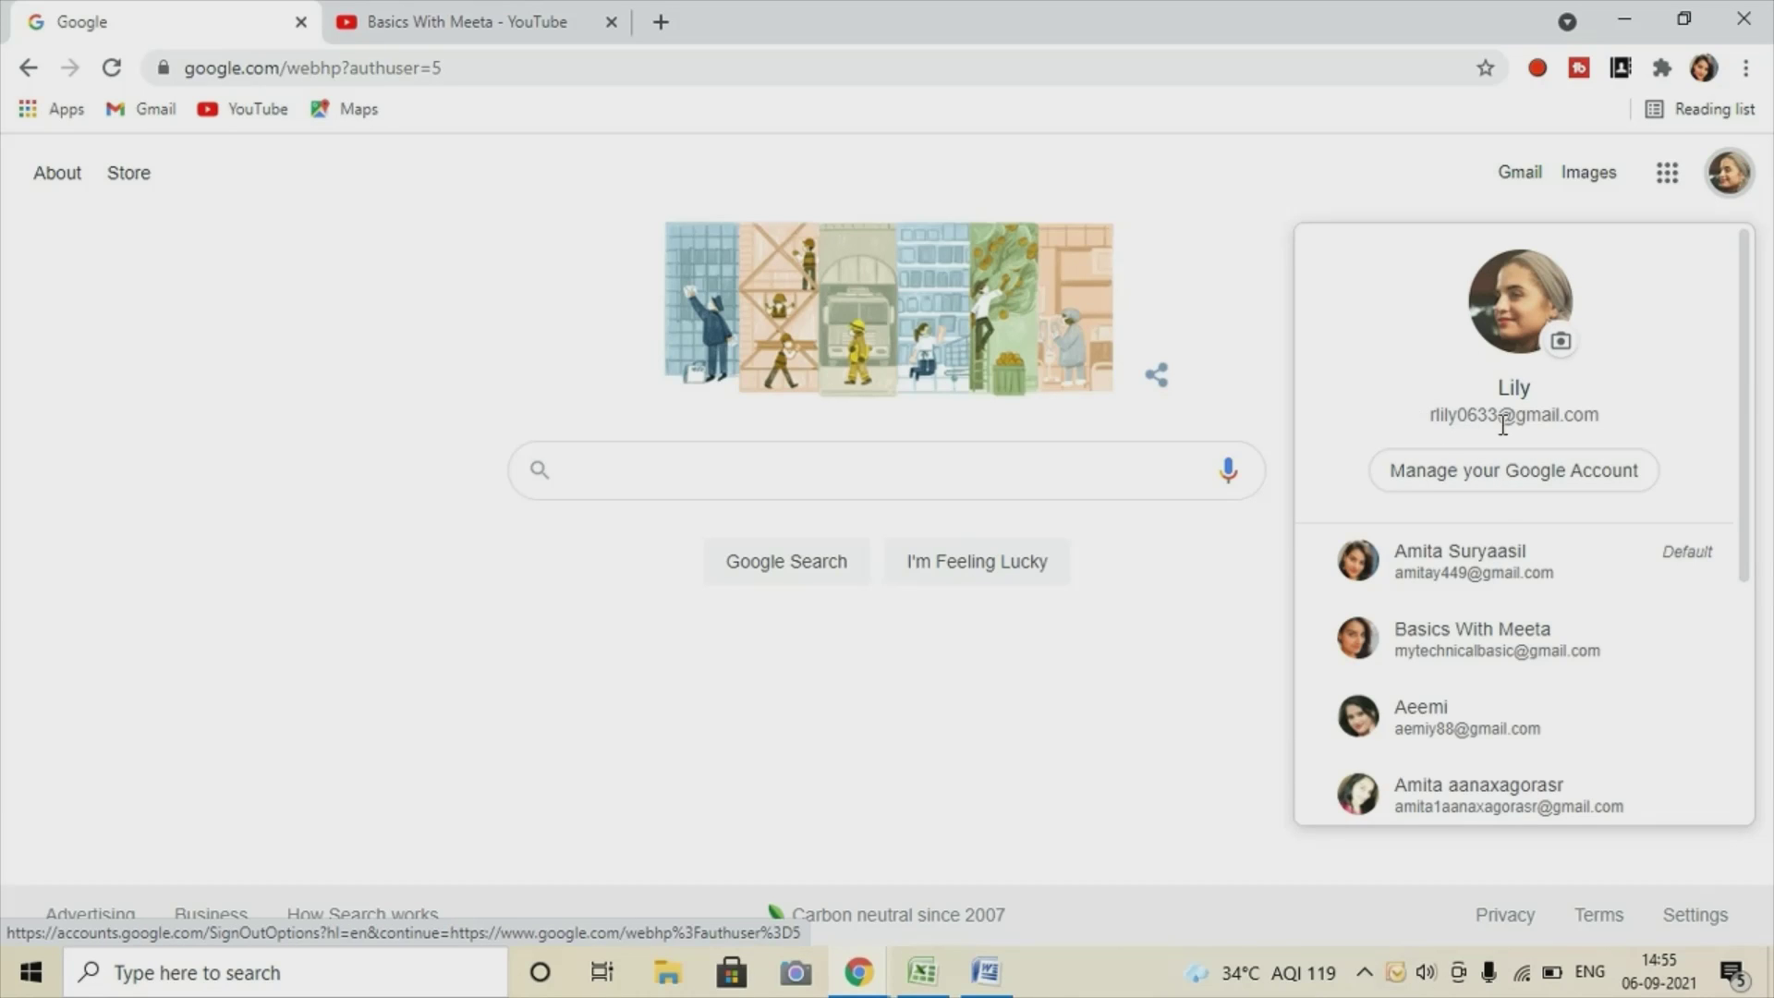
{"action": "left_click", "coordinate": [1475, 490]}
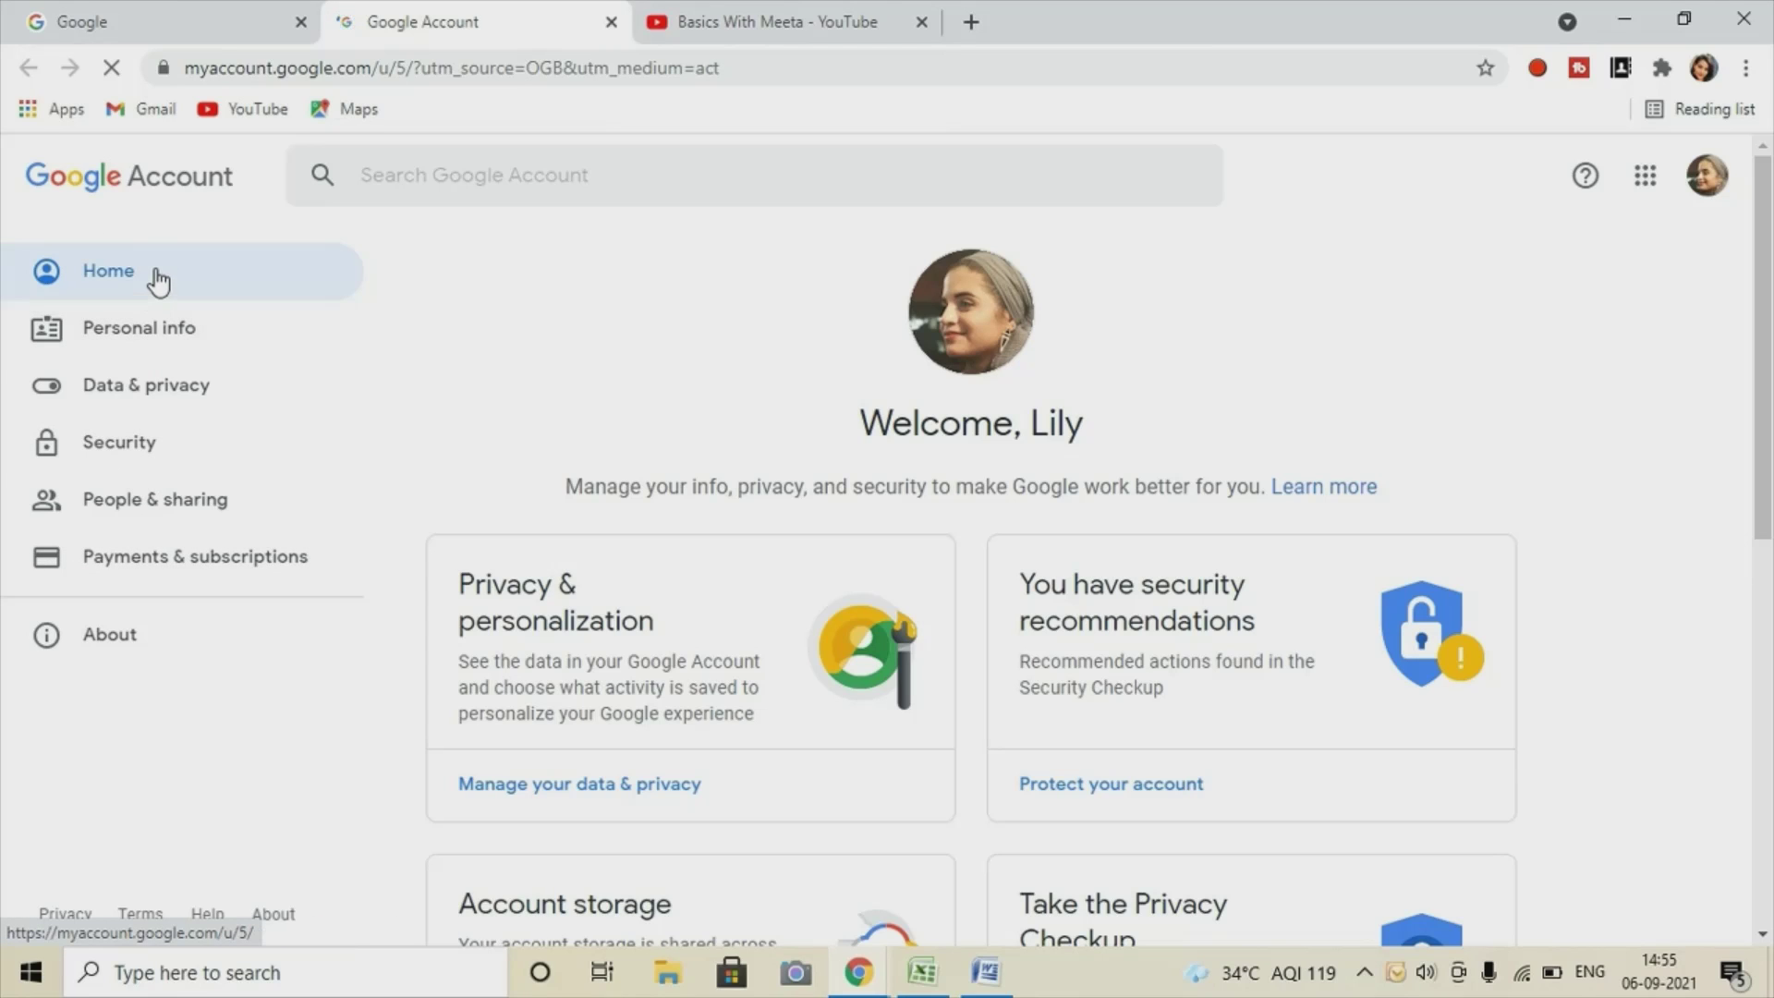
Go to the Security page and locate the Less secure app access card, currently Off.
{"action": "left_click", "coordinate": [141, 451]}
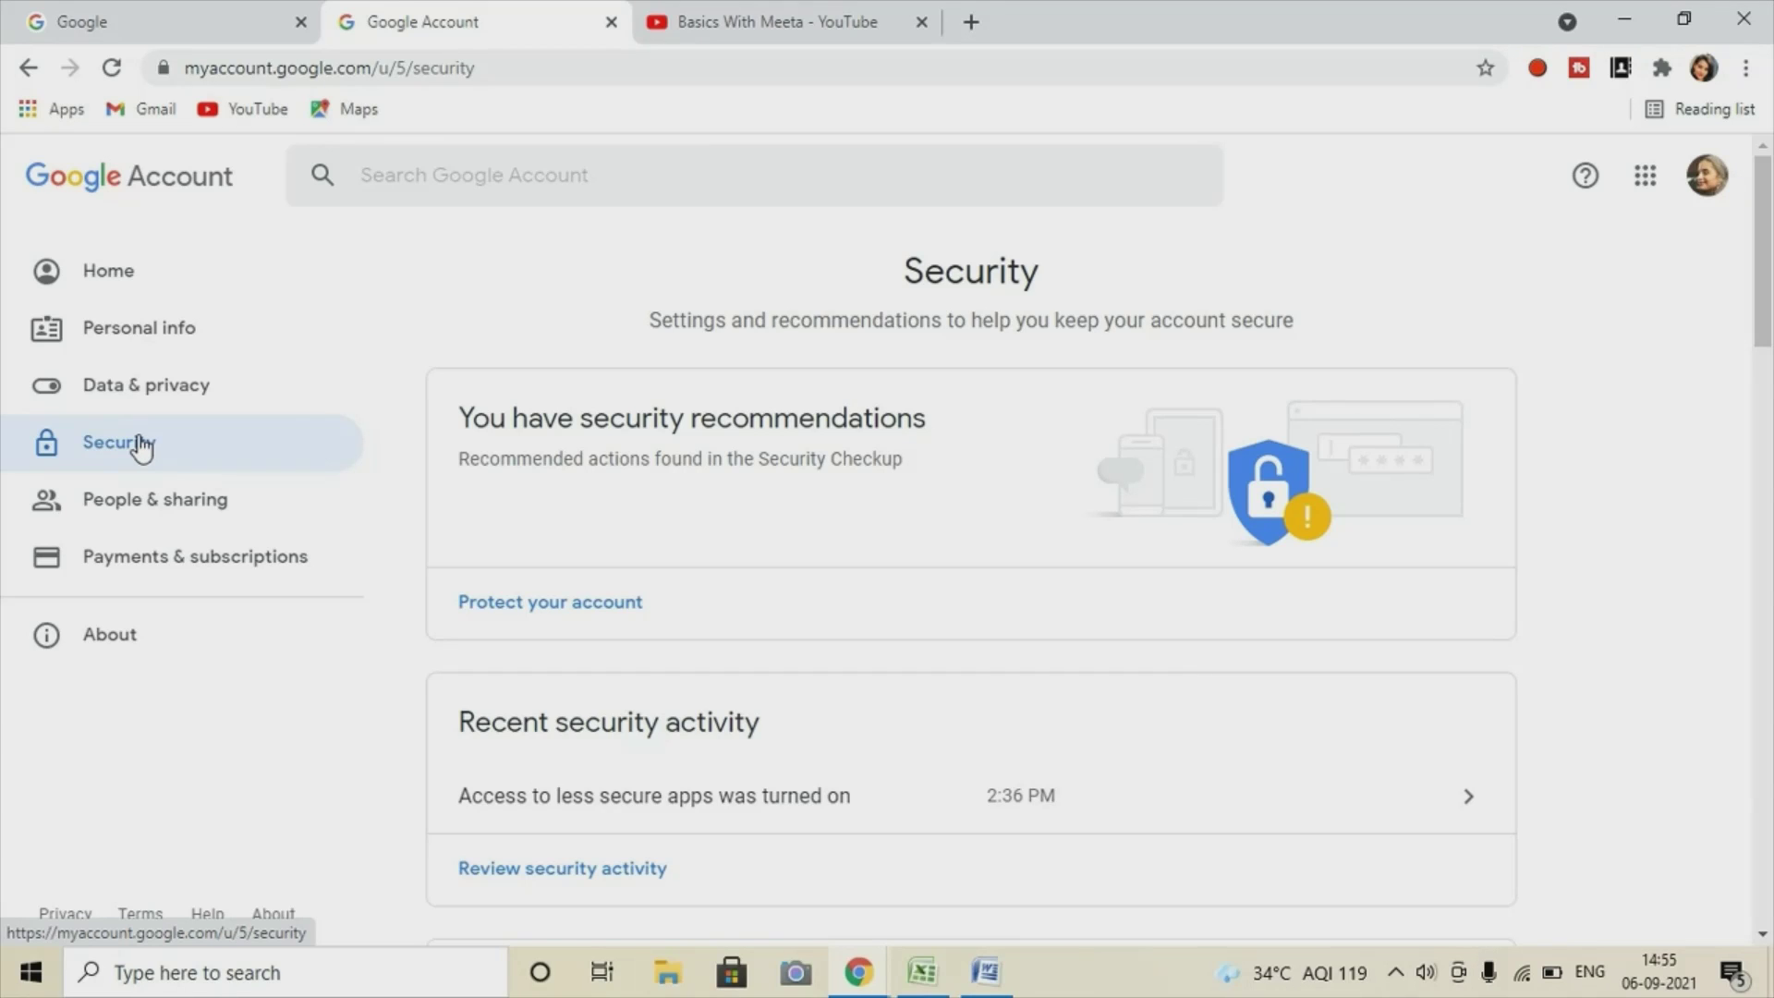
{"action": "scroll", "coordinate": [665, 495], "scroll_direction": "down", "scroll_amount": 8}
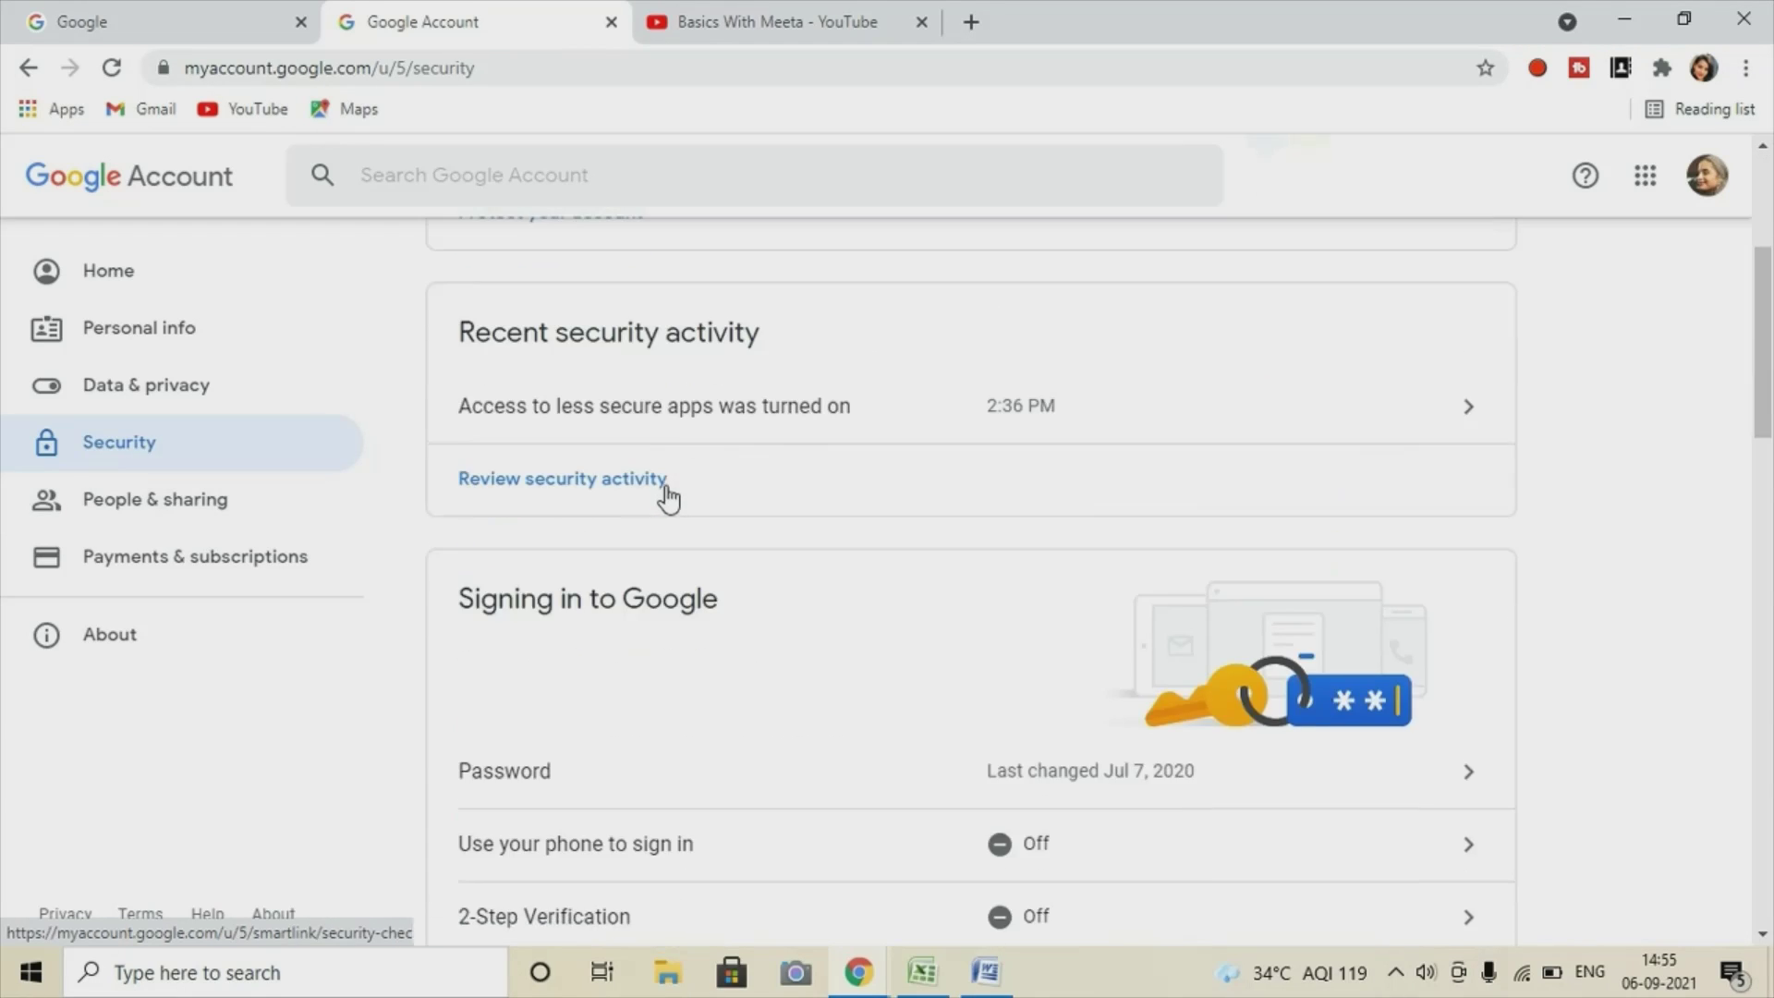
{"action": "scroll", "coordinate": [669, 506], "scroll_direction": "down", "scroll_amount": 12}
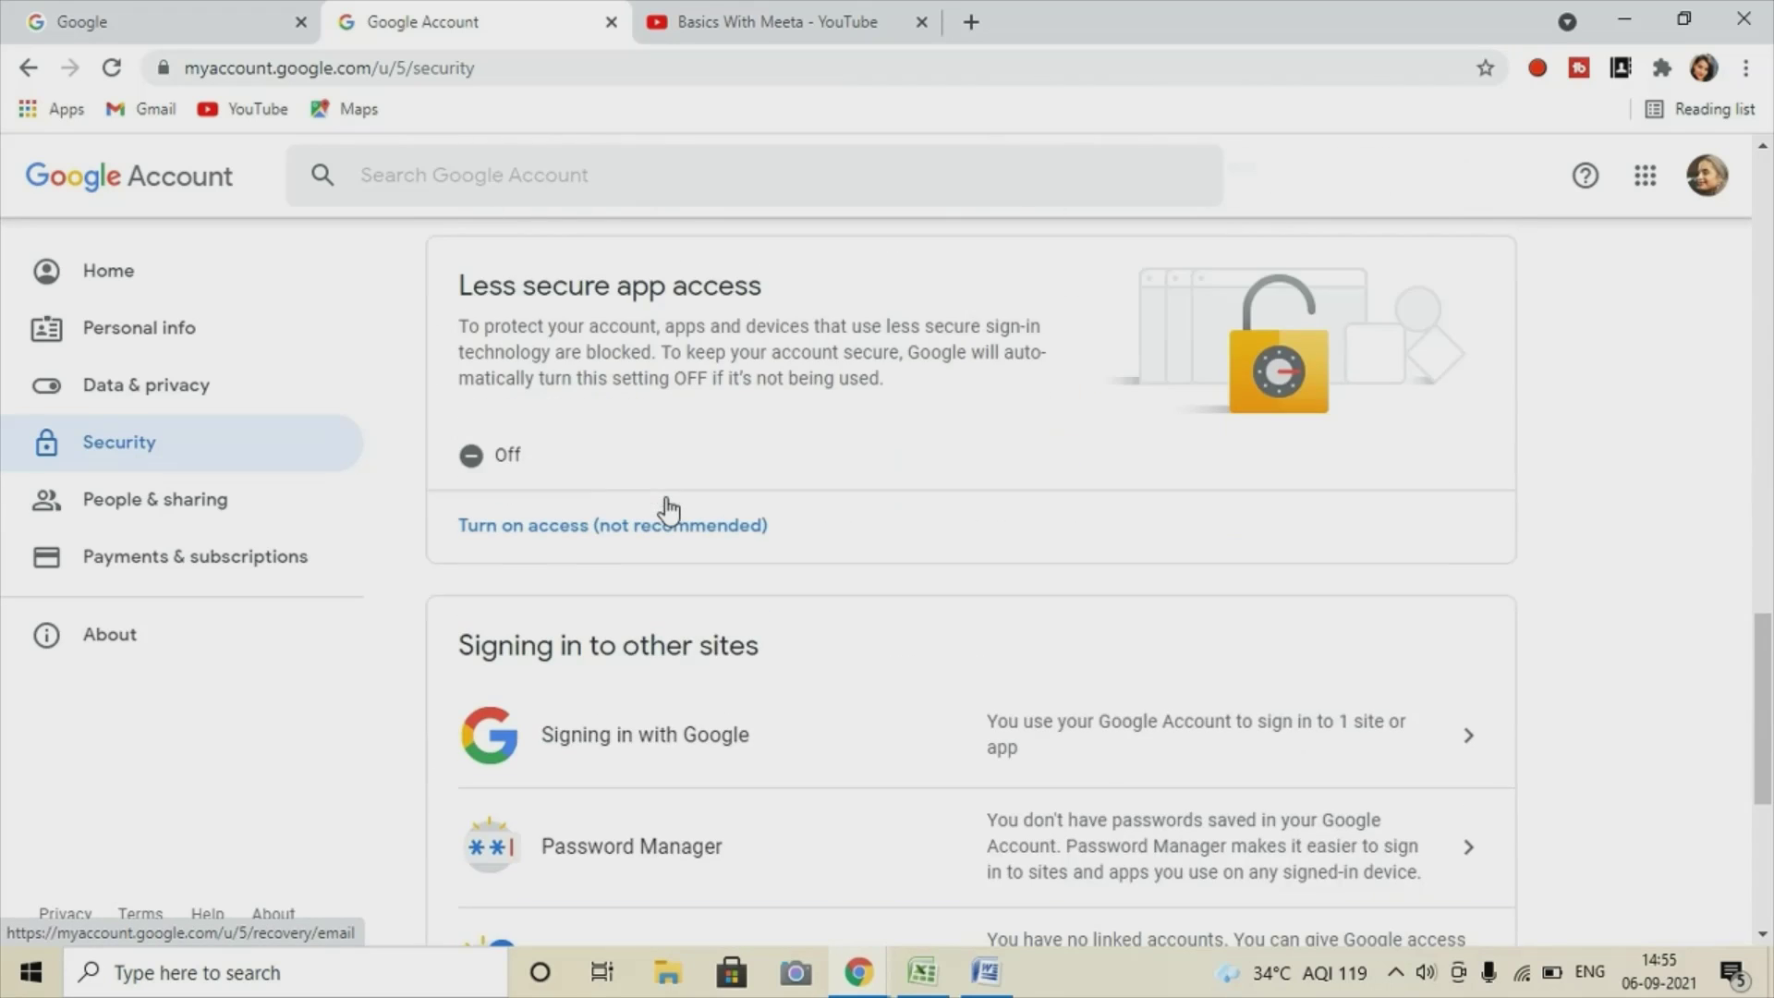
{"action": "scroll", "coordinate": [642, 510], "scroll_direction": "up", "scroll_amount": 2}
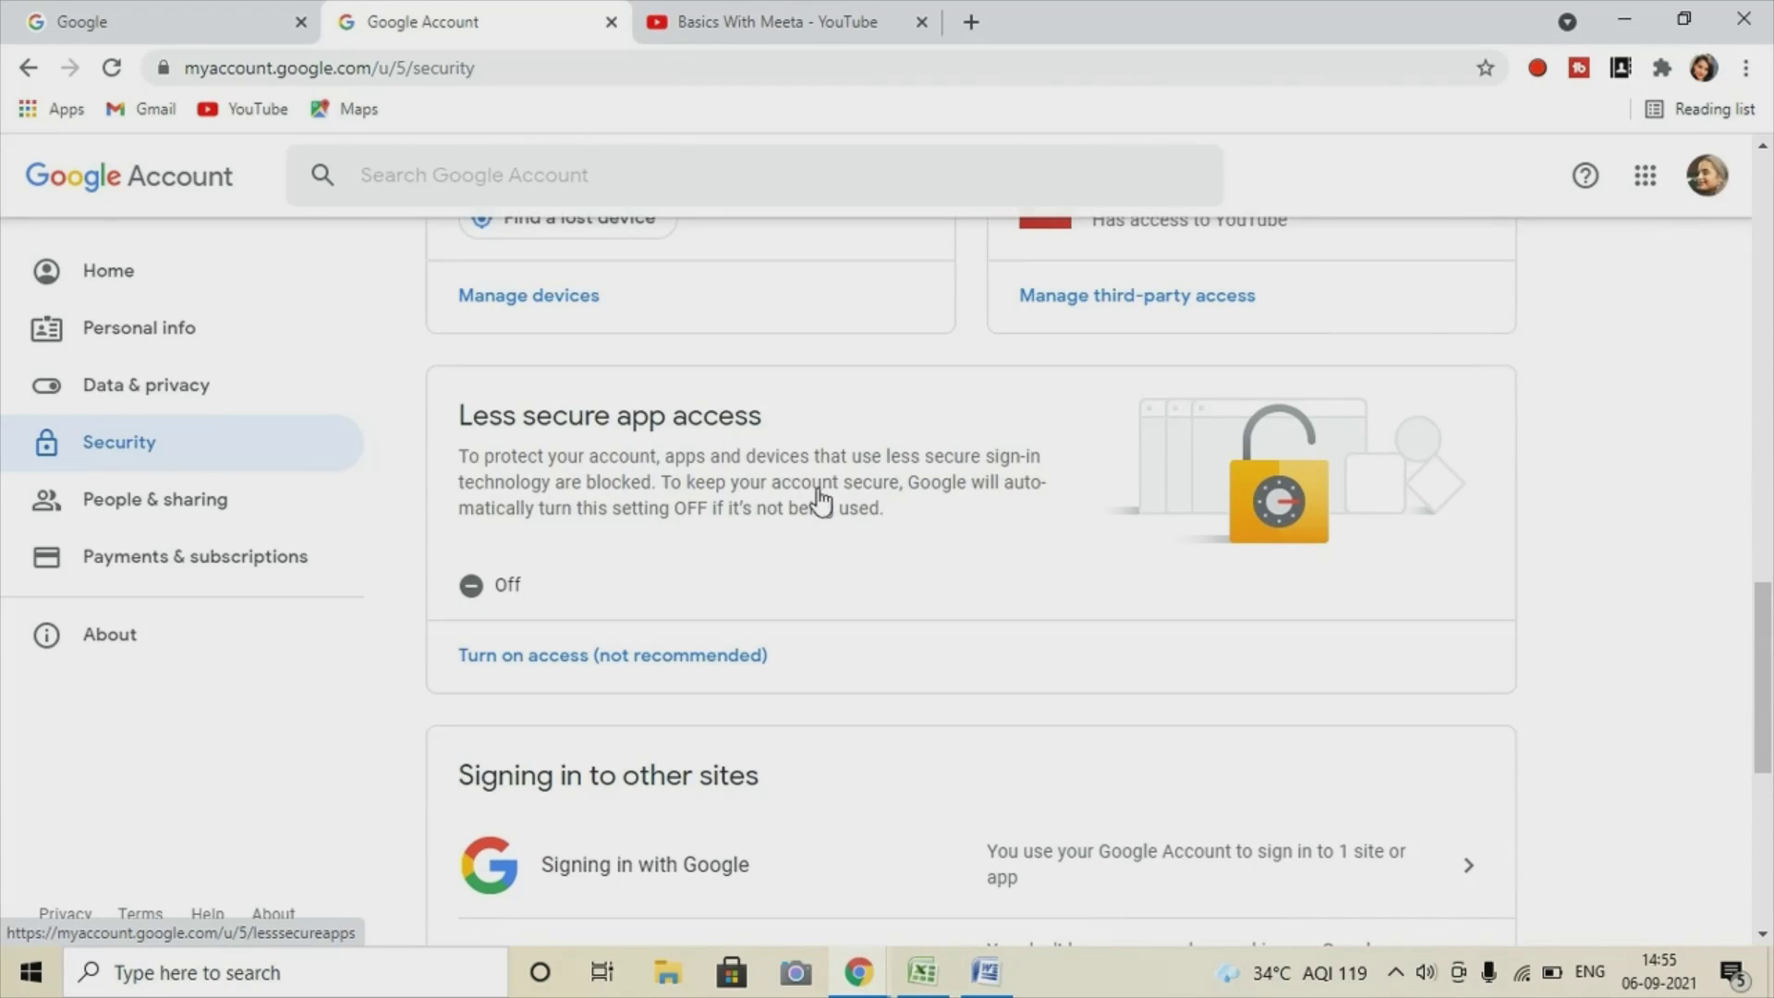
Switch Allow less secure apps to ON, then go back to the Security page.
{"action": "left_click", "coordinate": [493, 665]}
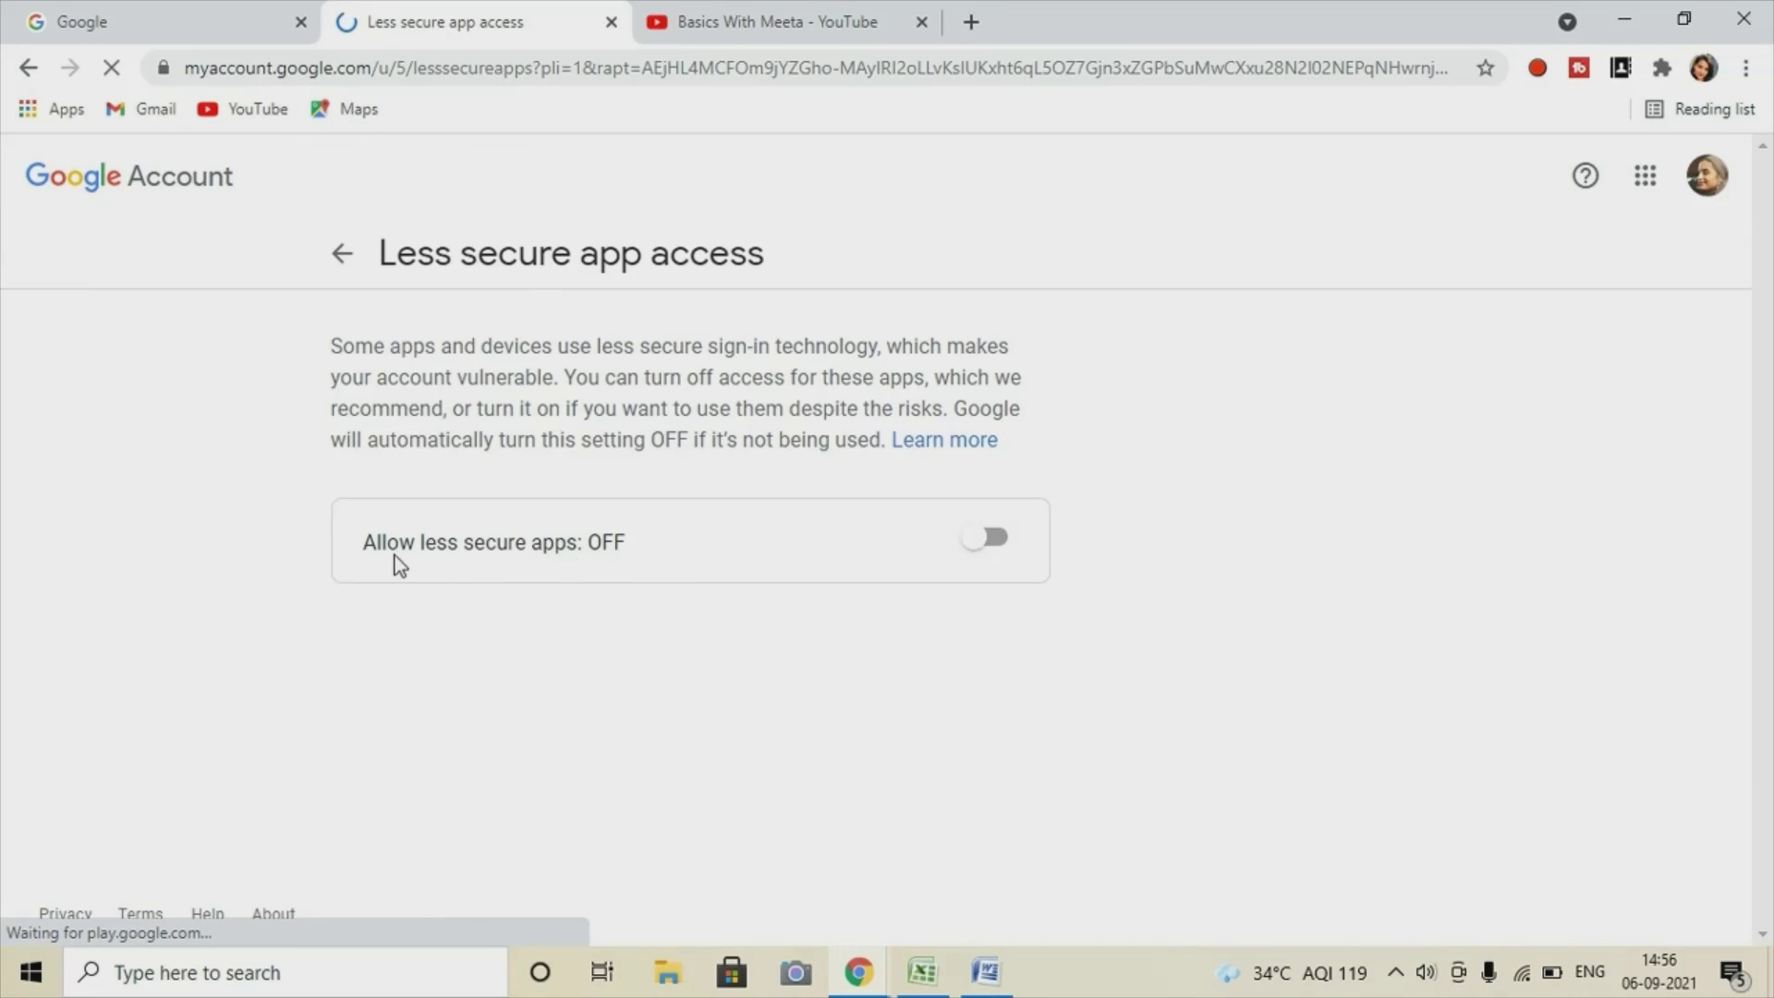
{"action": "left_click", "coordinate": [973, 543]}
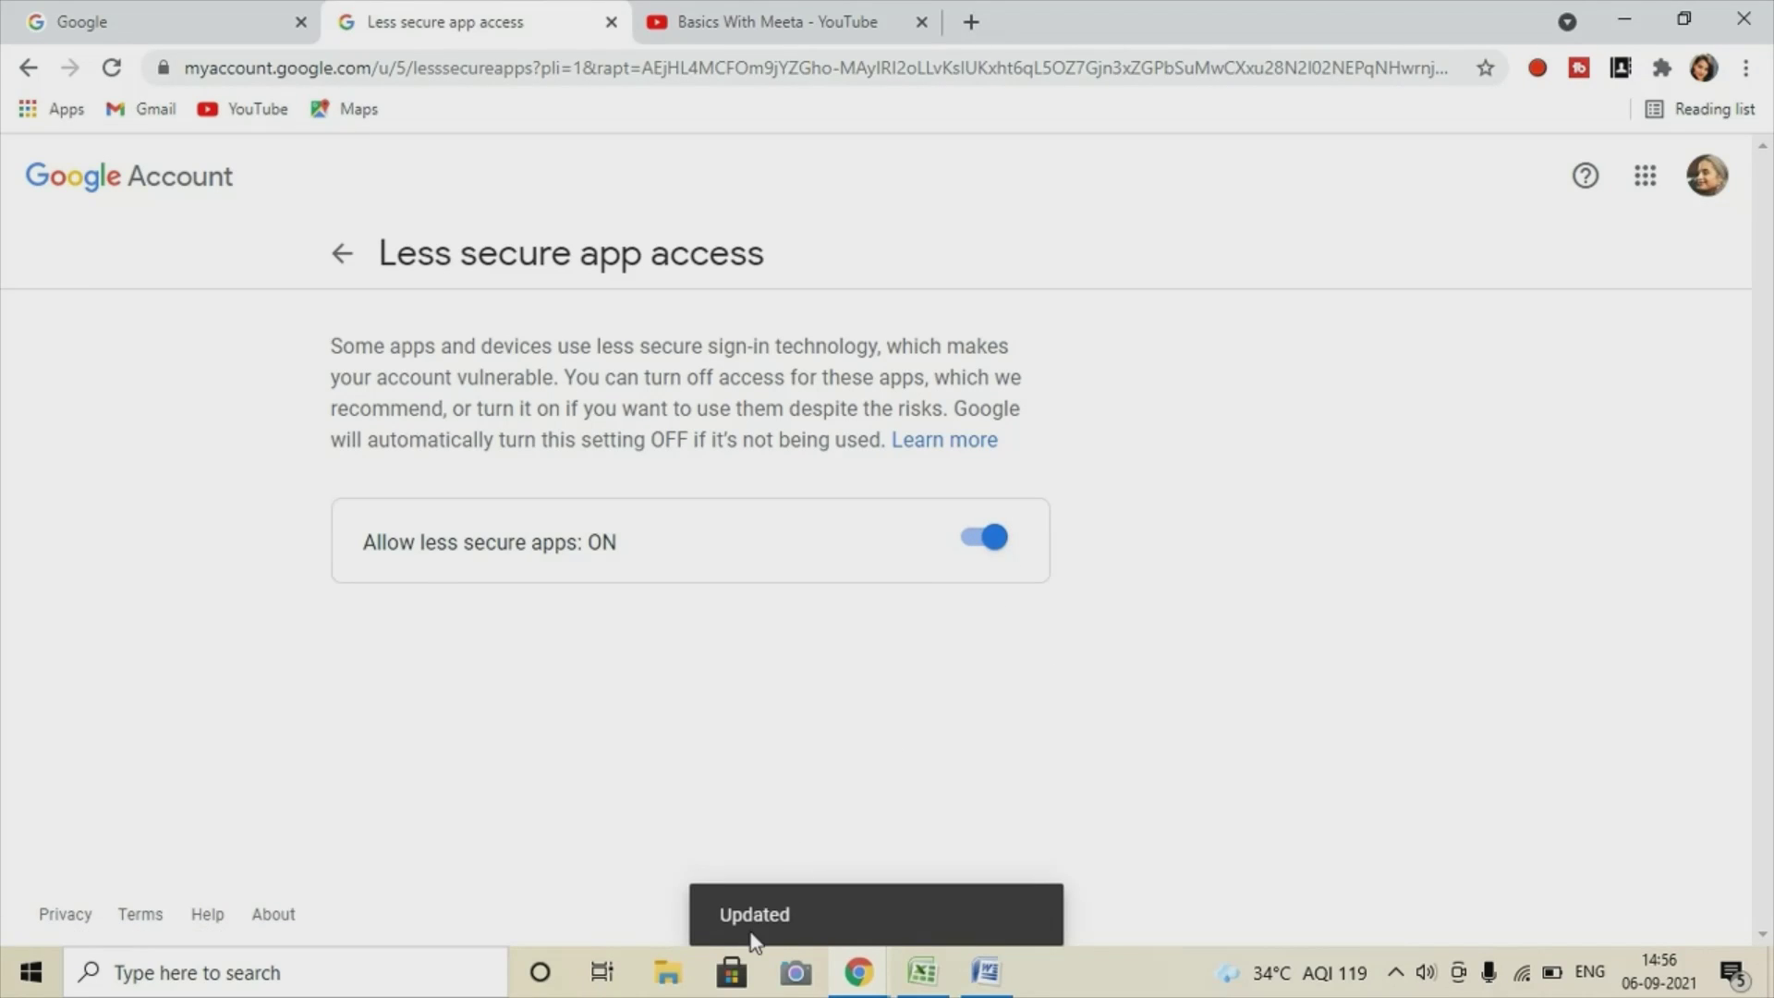
{"action": "left_click", "coordinate": [20, 74]}
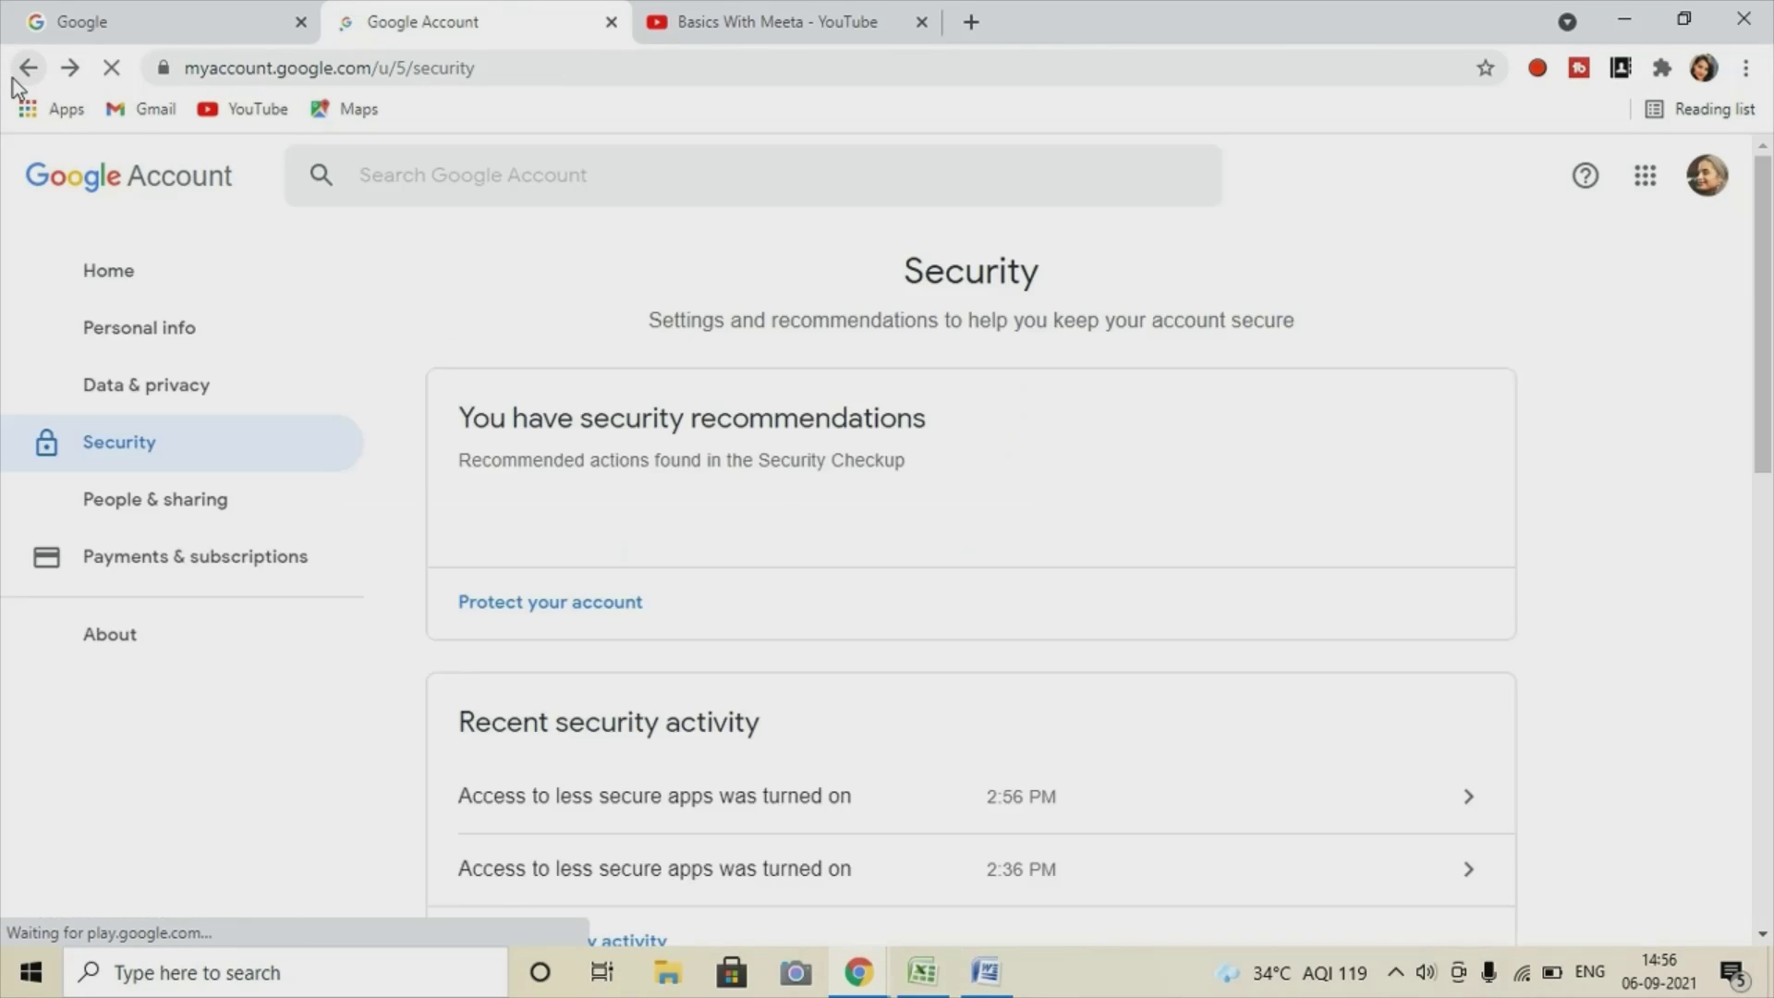
Verify the Less secure app access card reads On, then return to the account Home page.
{"action": "scroll", "coordinate": [920, 596], "scroll_direction": "down", "scroll_amount": 15}
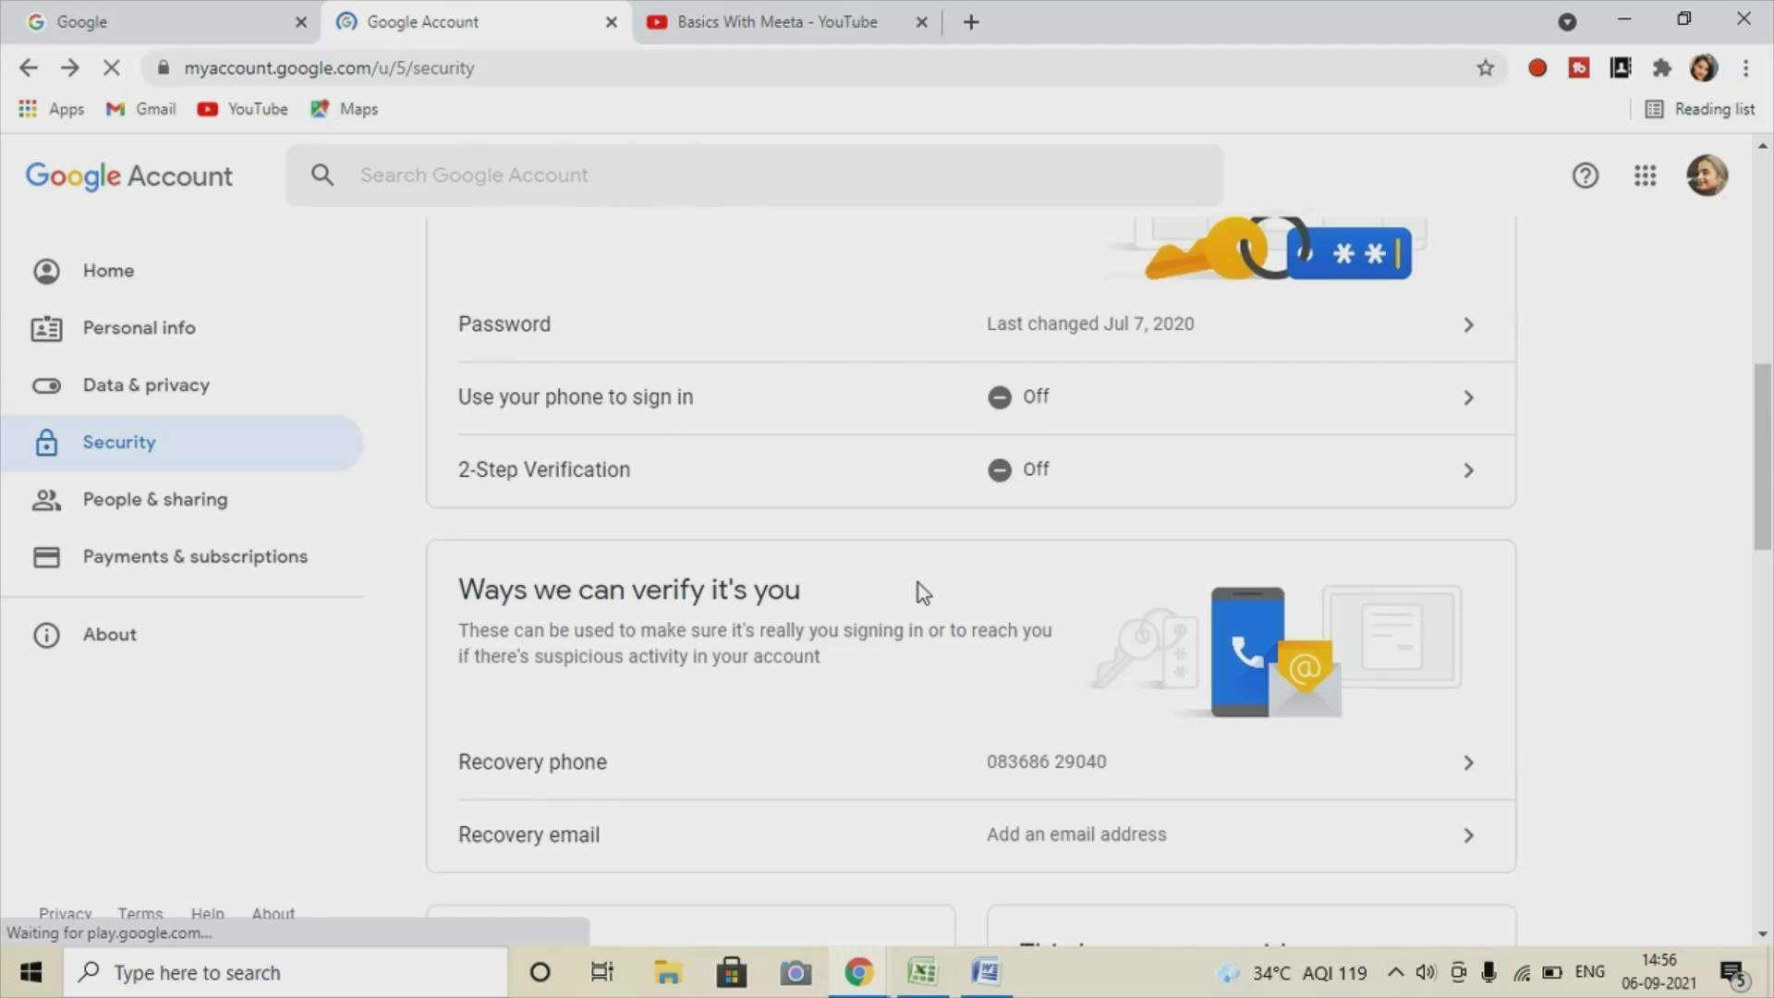
{"action": "scroll", "coordinate": [918, 584], "scroll_direction": "down", "scroll_amount": 3}
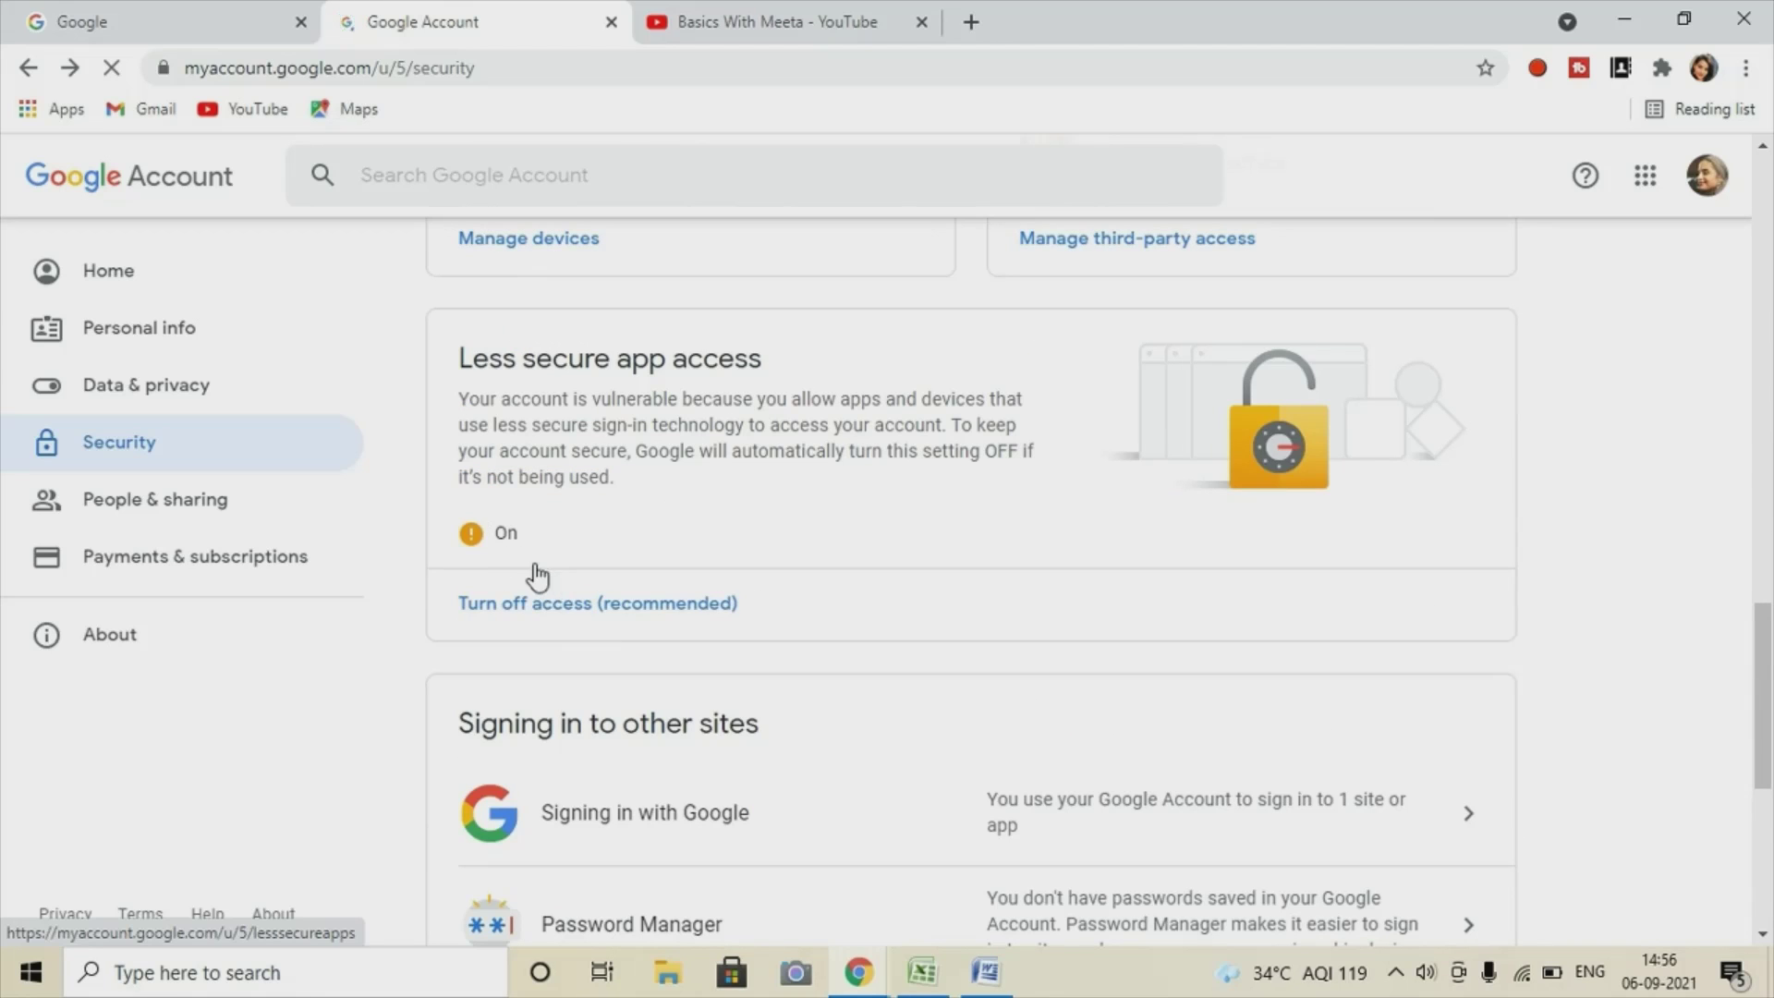
{"action": "scroll", "coordinate": [730, 594], "scroll_direction": "up", "scroll_amount": 9}
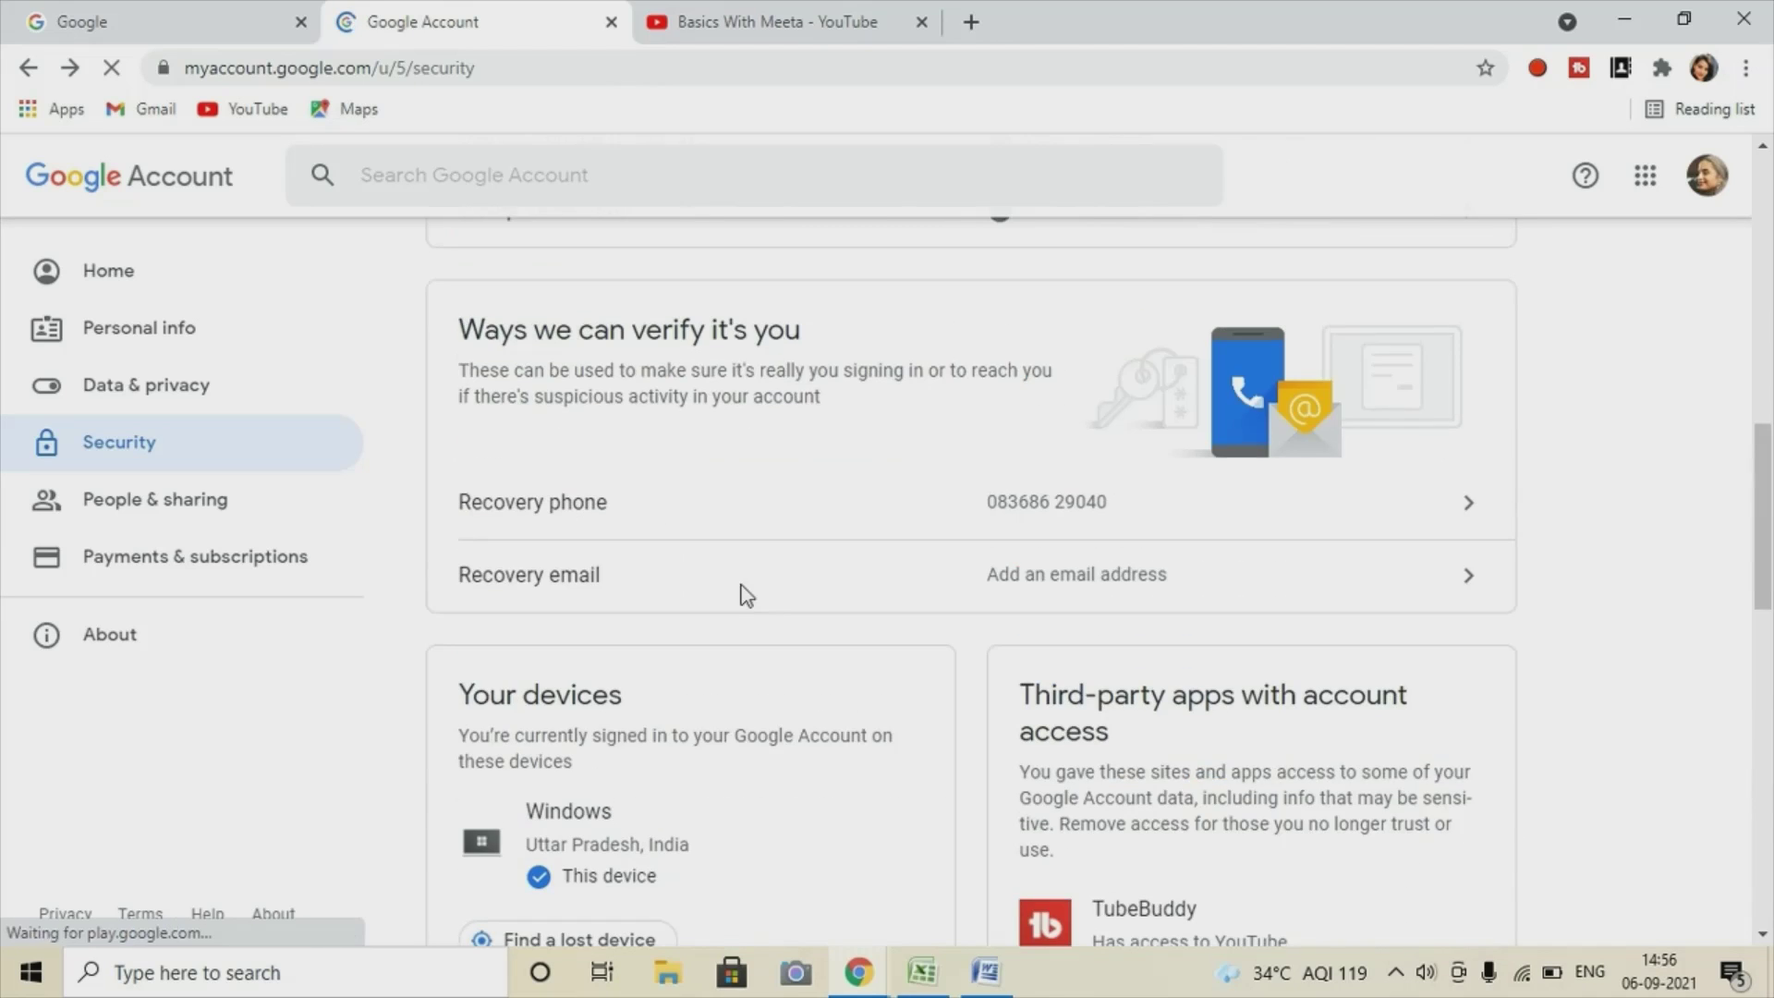
{"action": "scroll", "coordinate": [952, 573], "scroll_direction": "up", "scroll_amount": 6}
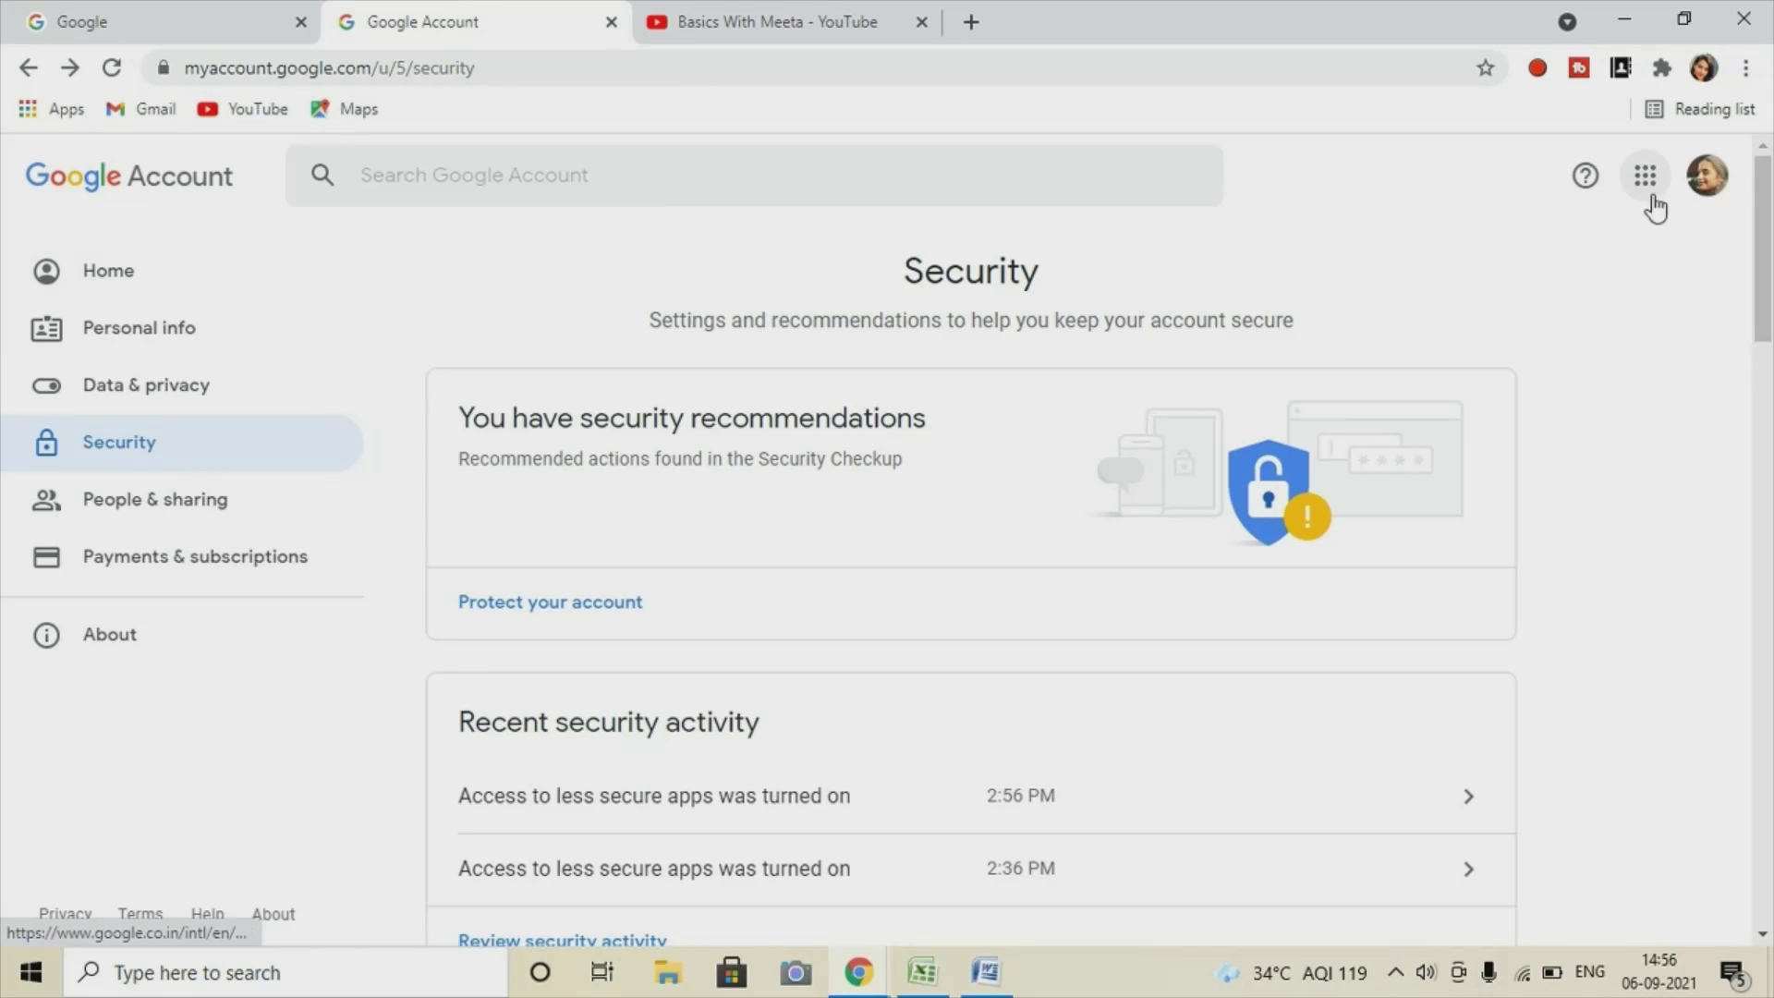
{"action": "left_click", "coordinate": [115, 276]}
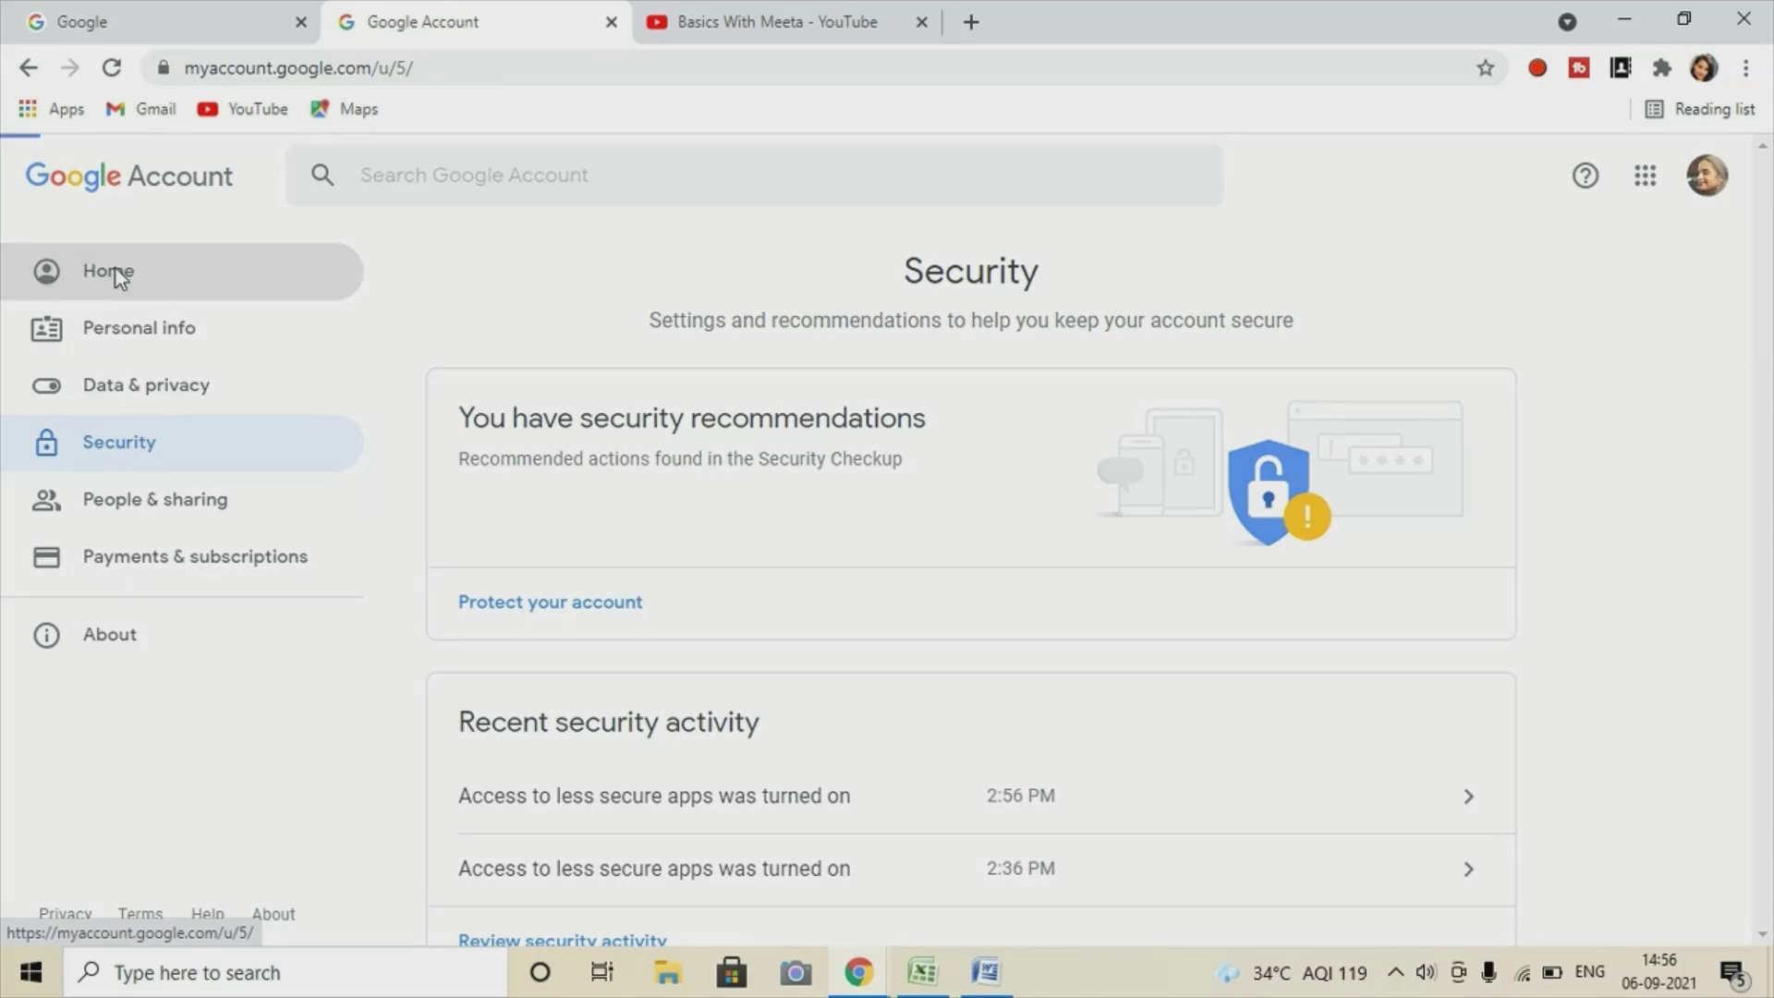
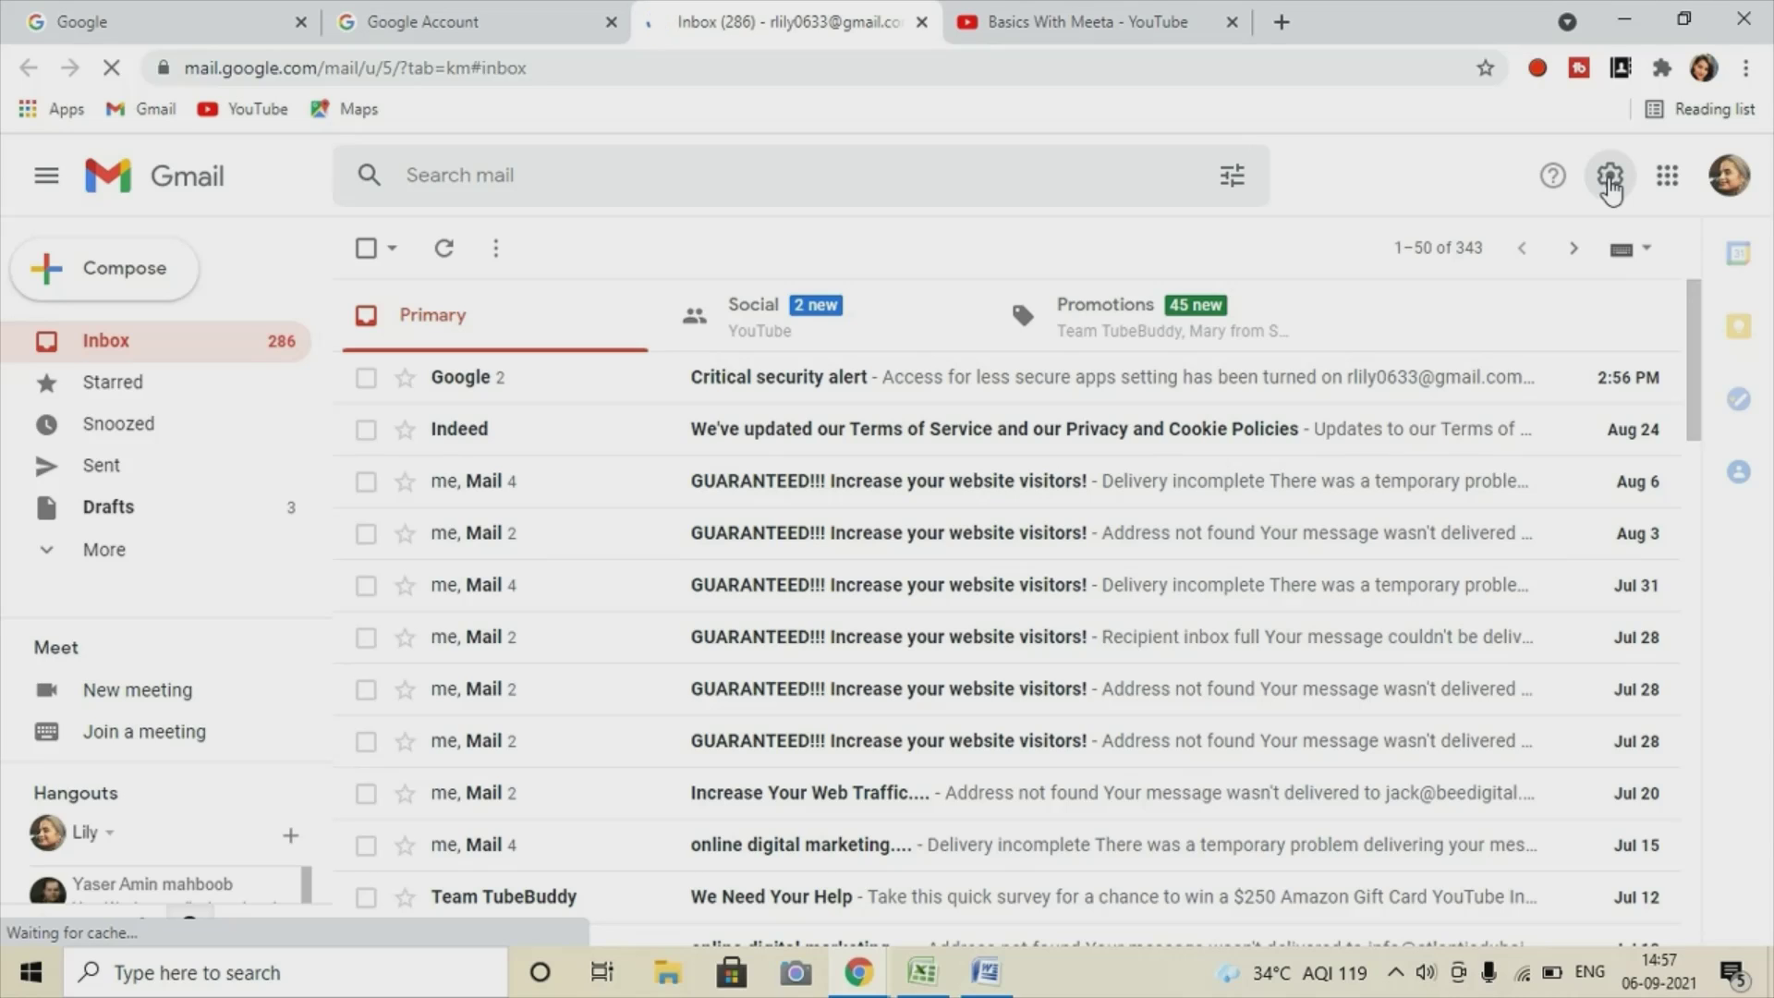
Close the Google Account tab and open Gmail's full Settings page on the General tab.
{"action": "left_click", "coordinate": [610, 22]}
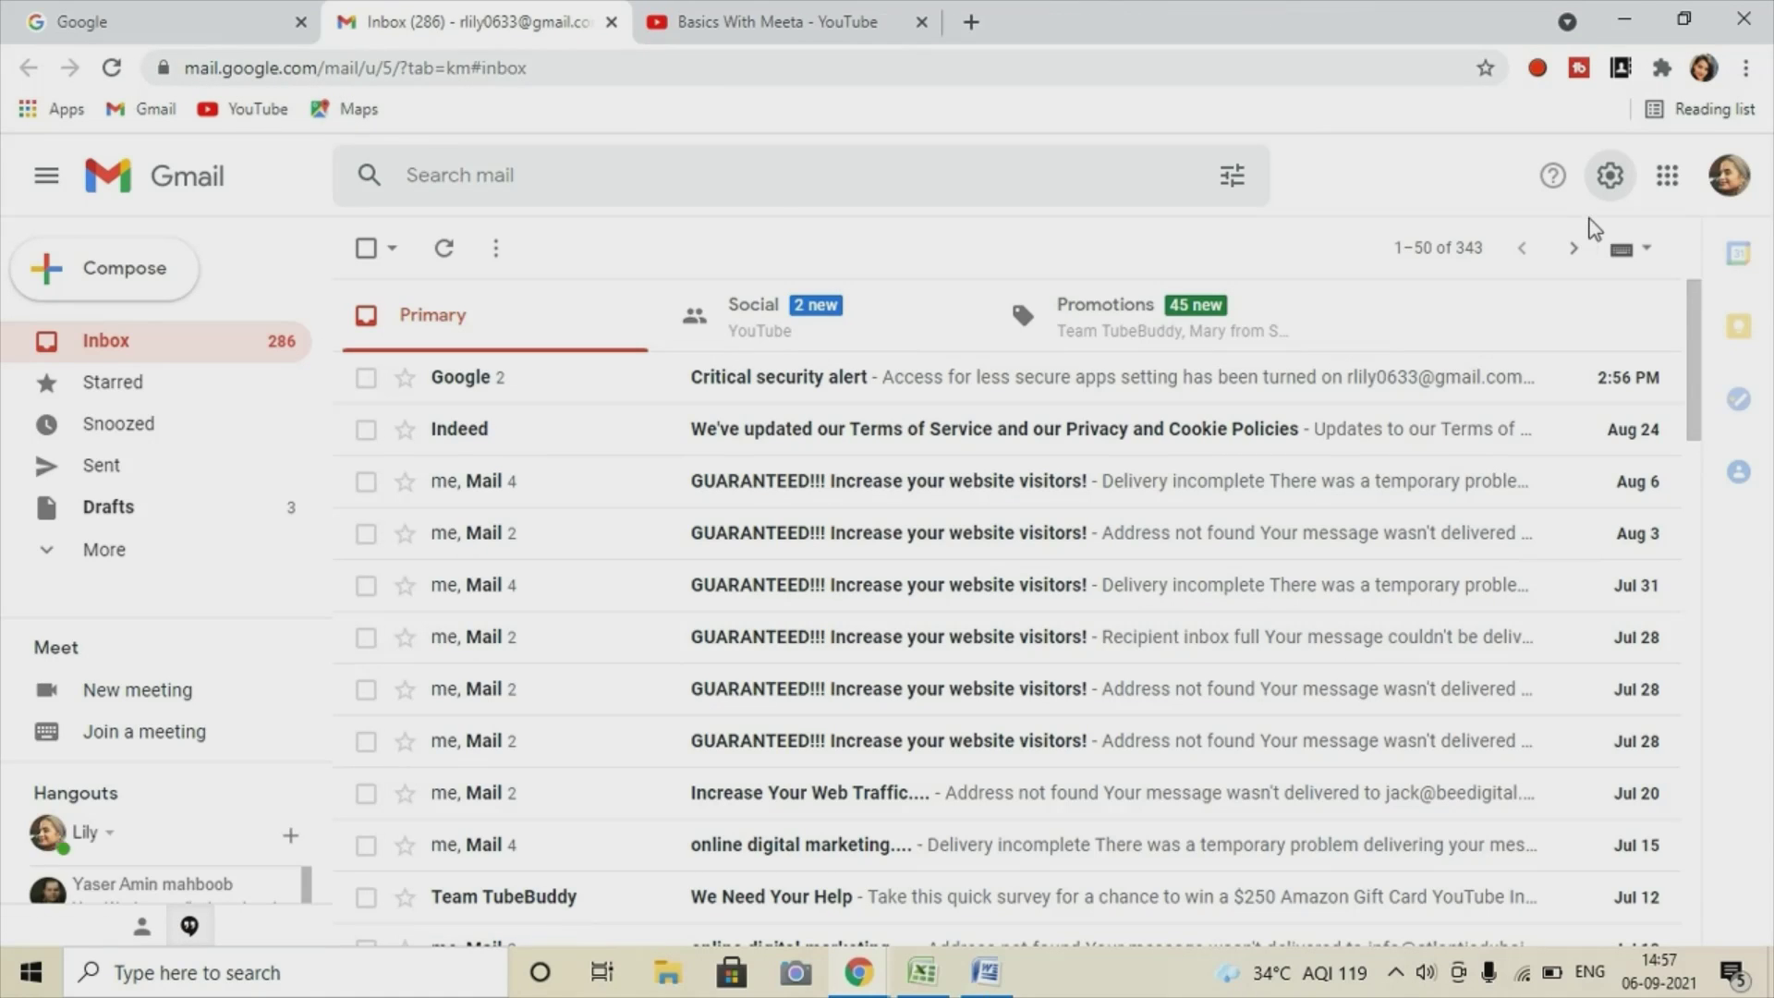
{"action": "left_click", "coordinate": [1609, 176]}
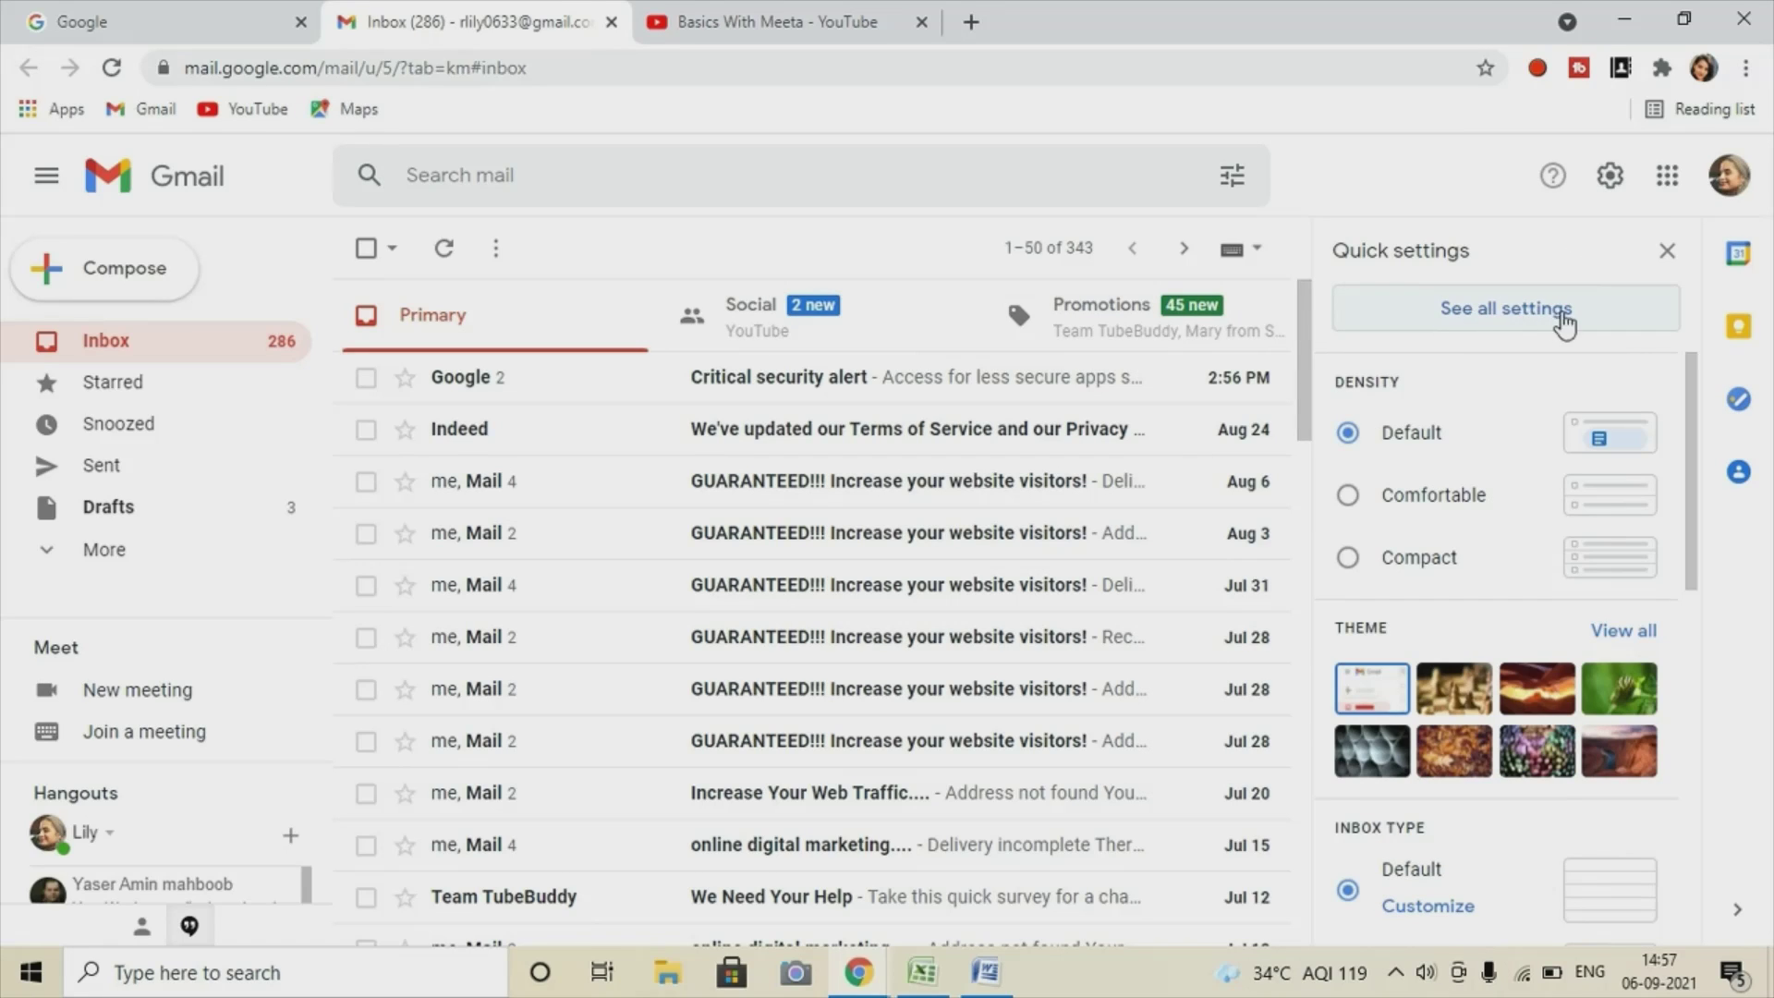
{"action": "left_click", "coordinate": [1508, 319]}
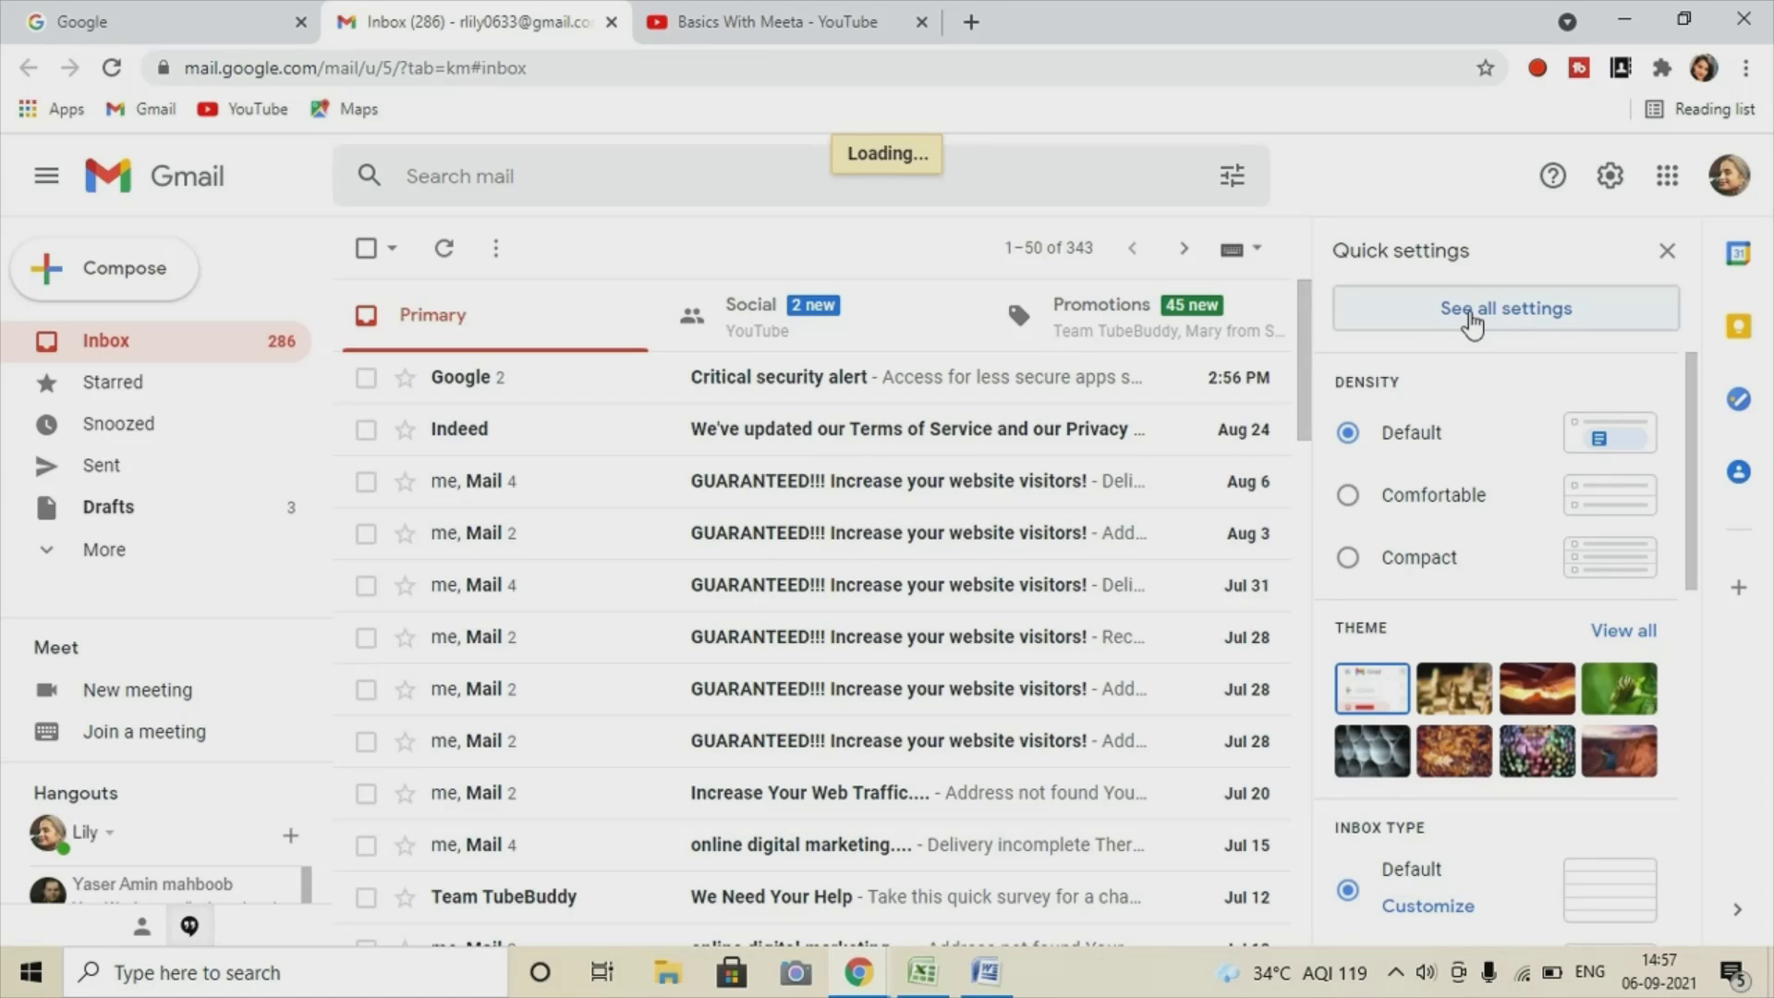
{"action": "left_click", "coordinate": [1472, 323]}
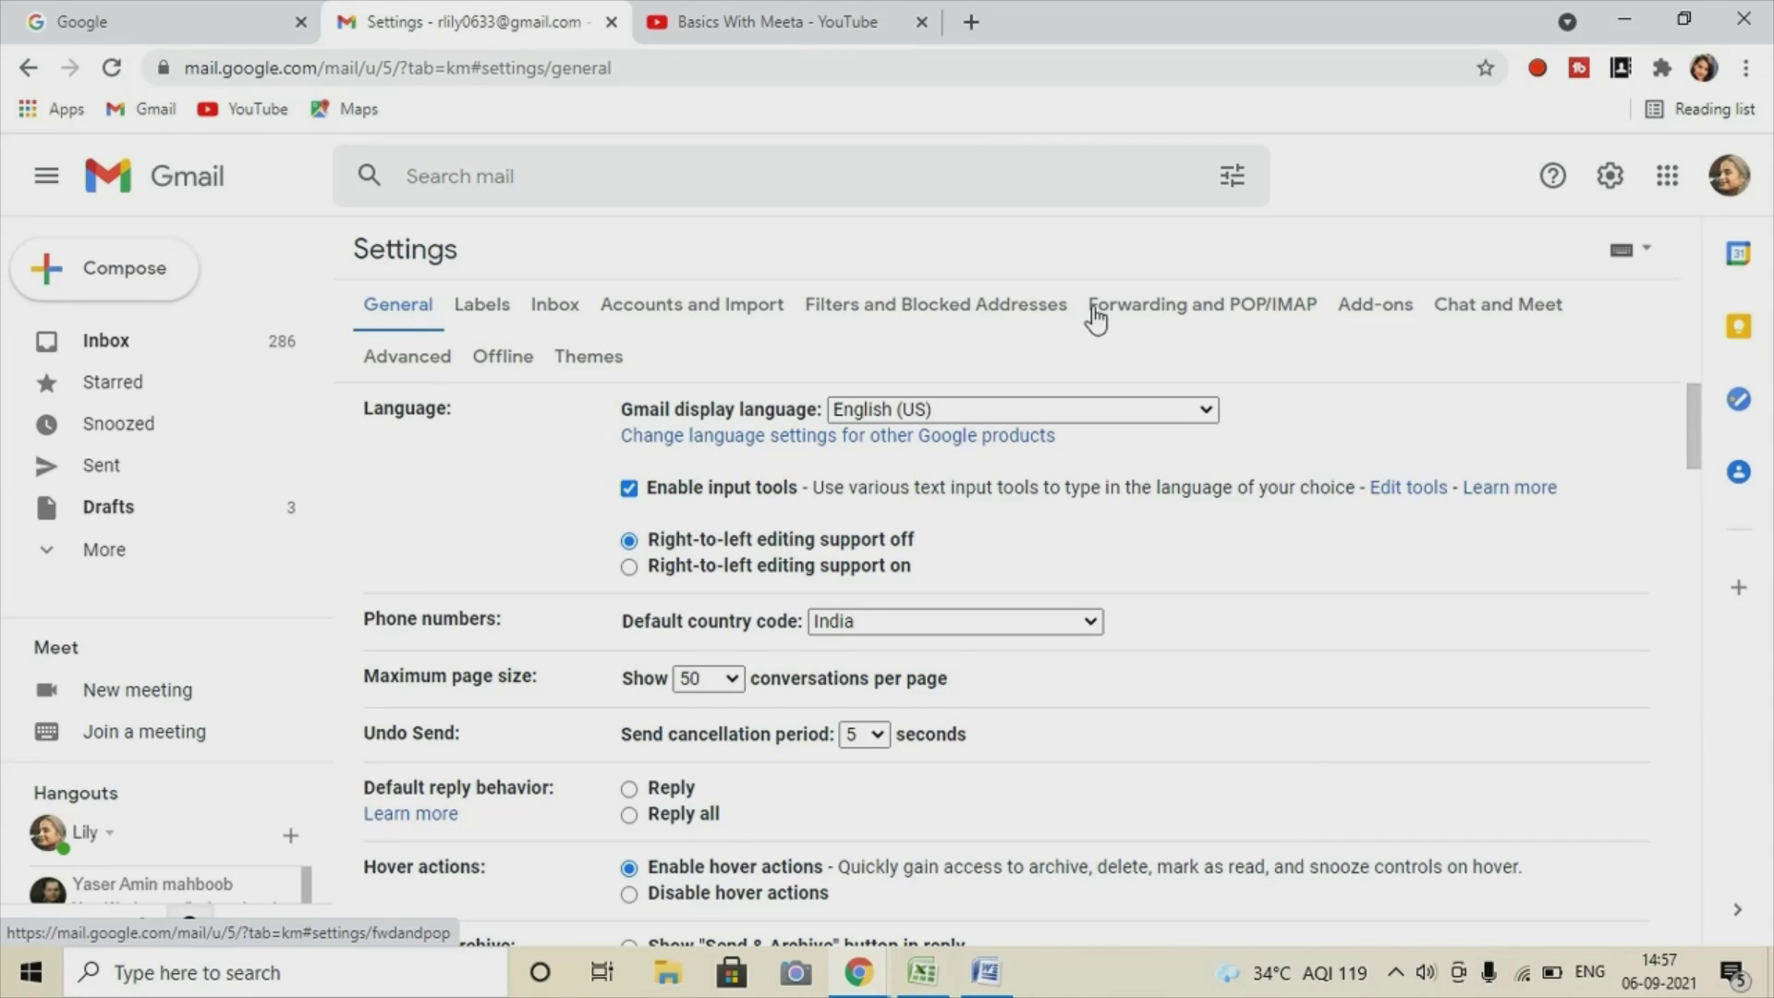
On the Forwarding and POP/IMAP tab, enable POP for all mail and IMAP access, then save.
{"action": "left_click", "coordinate": [1197, 313]}
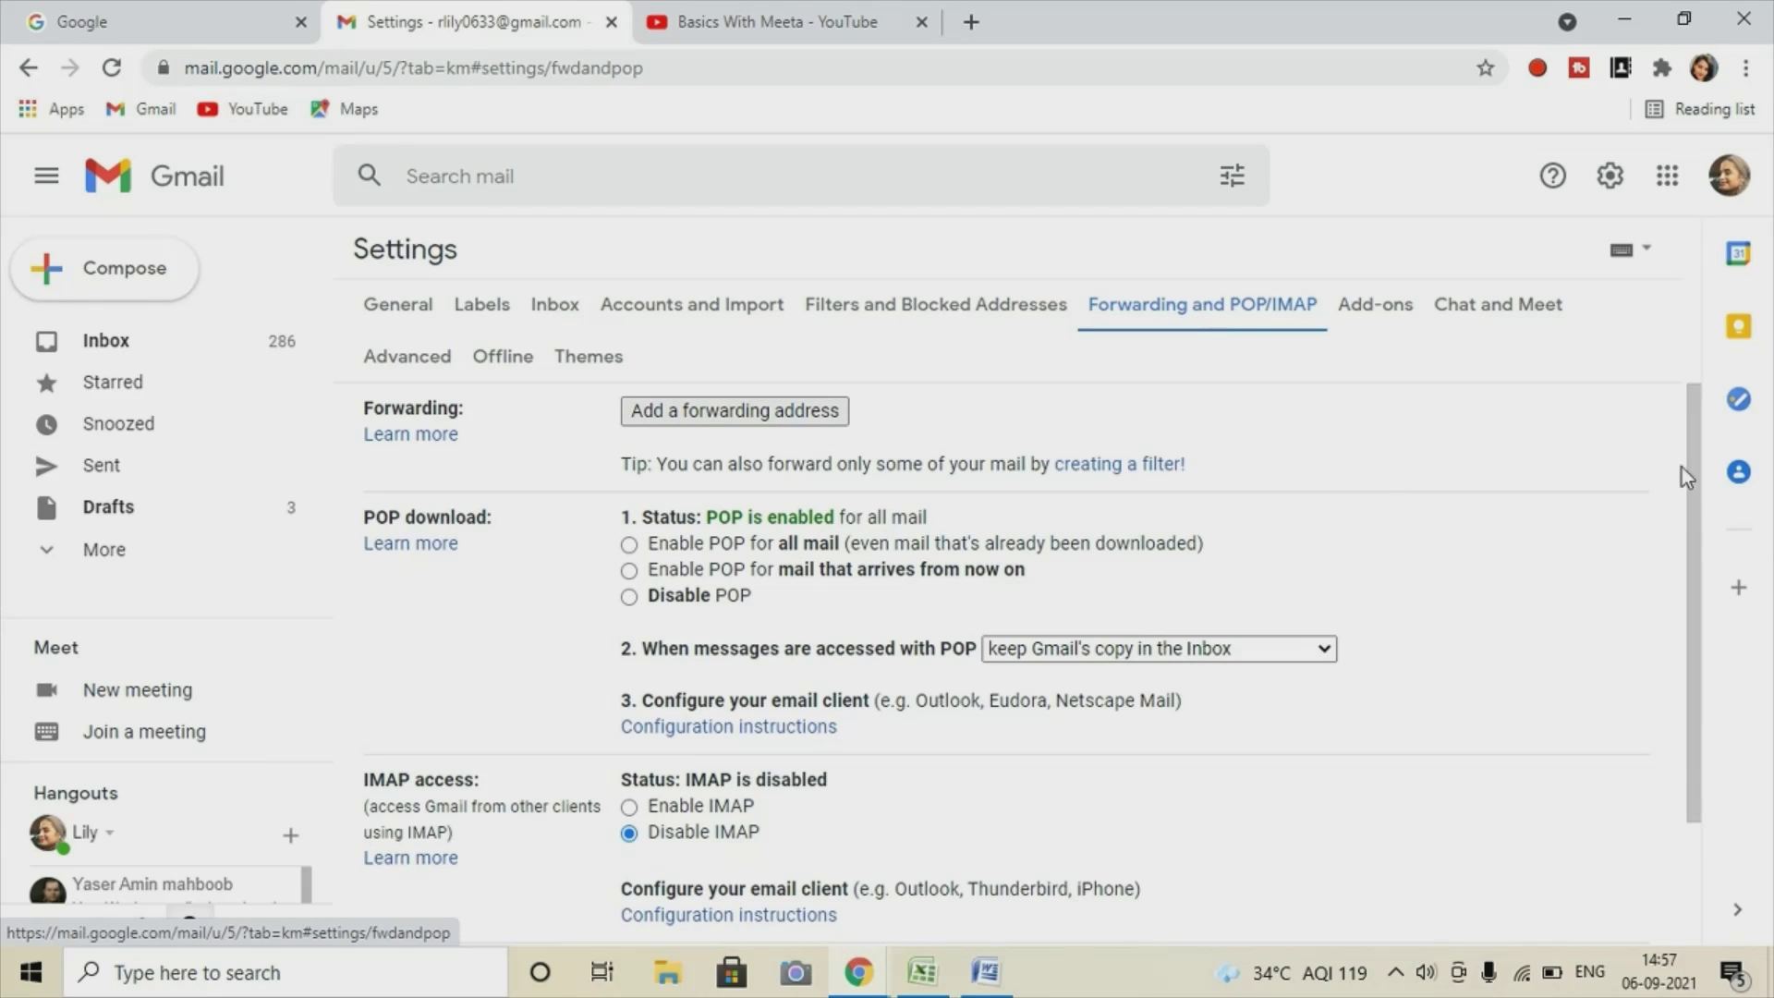
{"action": "scroll", "coordinate": [928, 436], "scroll_direction": "down", "scroll_amount": 2}
{"action": "scroll", "coordinate": [691, 580], "scroll_direction": "up", "scroll_amount": 2}
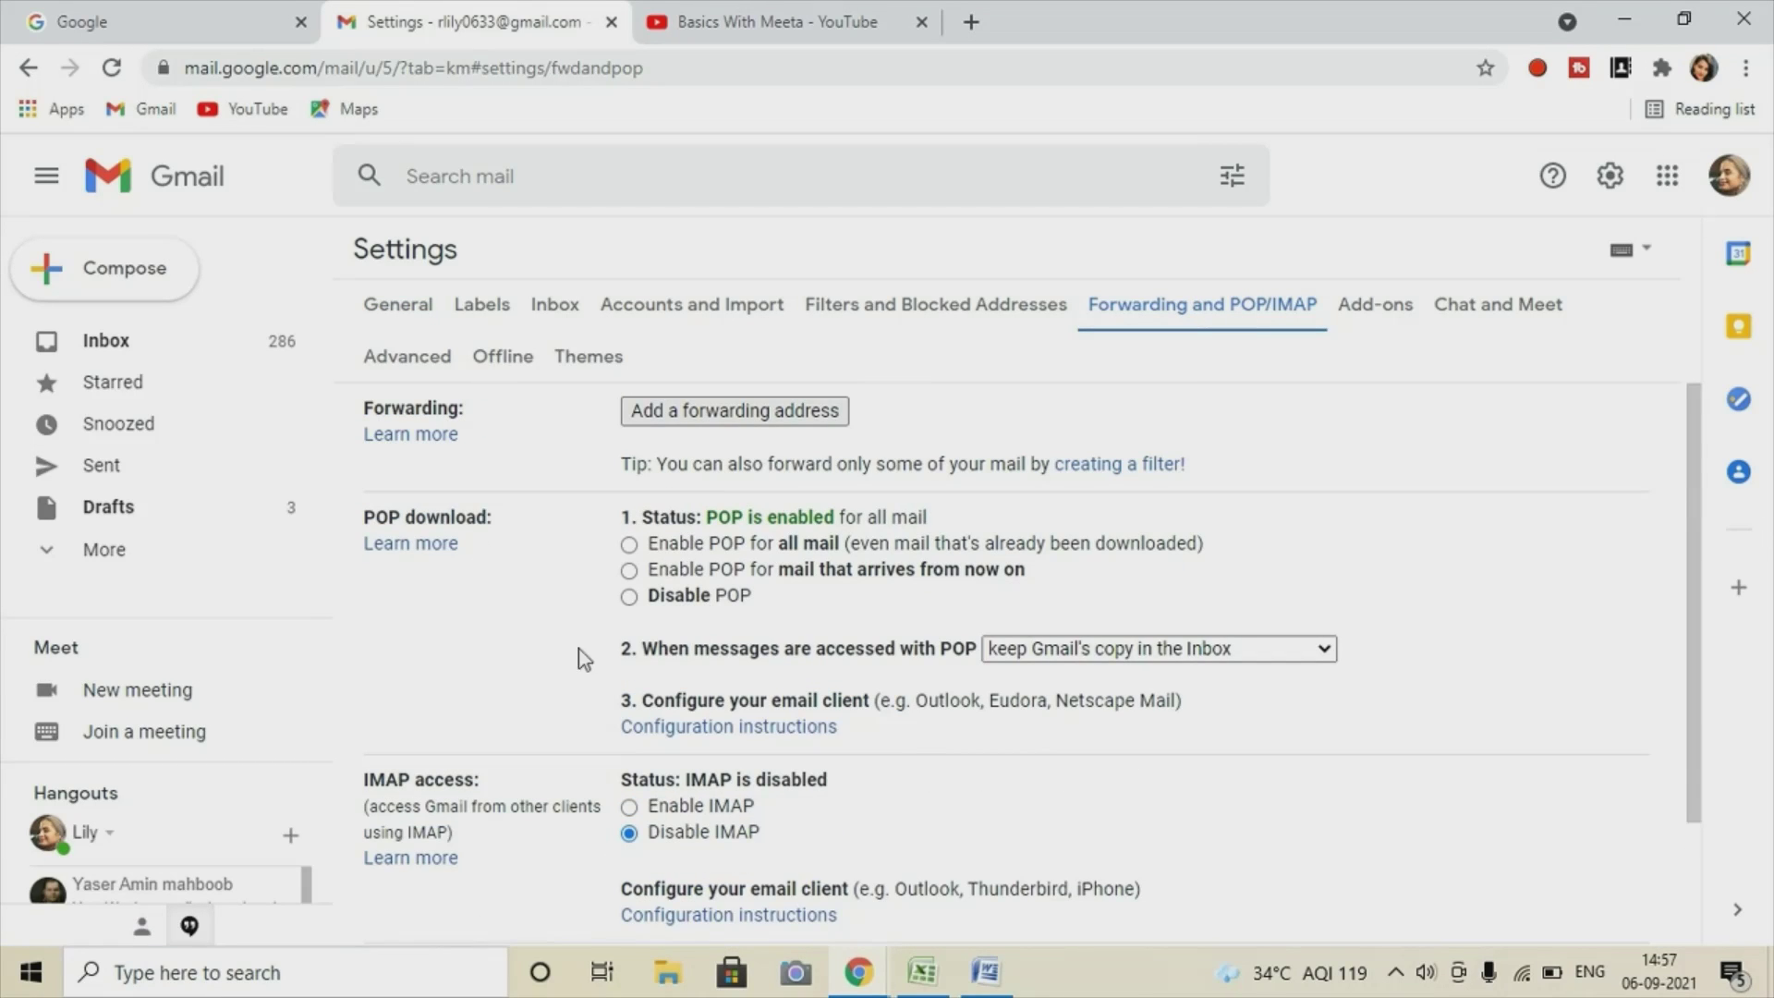
{"action": "left_click", "coordinate": [629, 545]}
{"action": "left_click", "coordinate": [629, 807]}
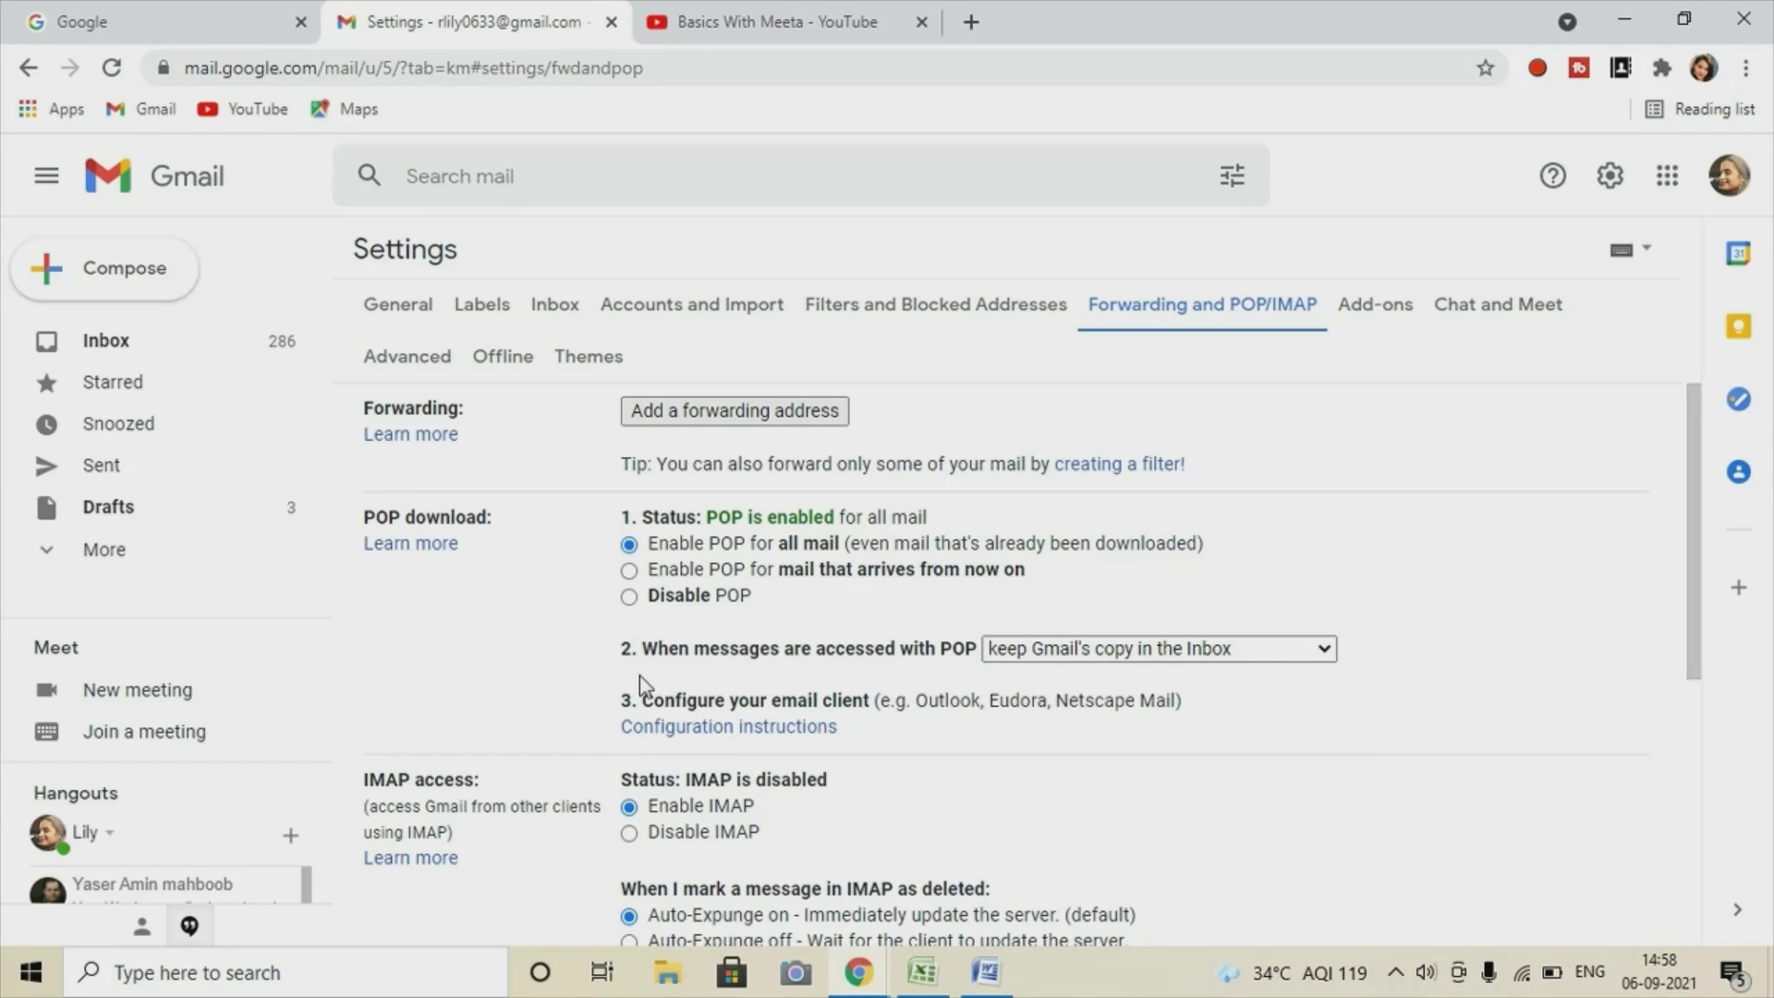
{"action": "scroll", "coordinate": [898, 693], "scroll_direction": "down", "scroll_amount": 5}
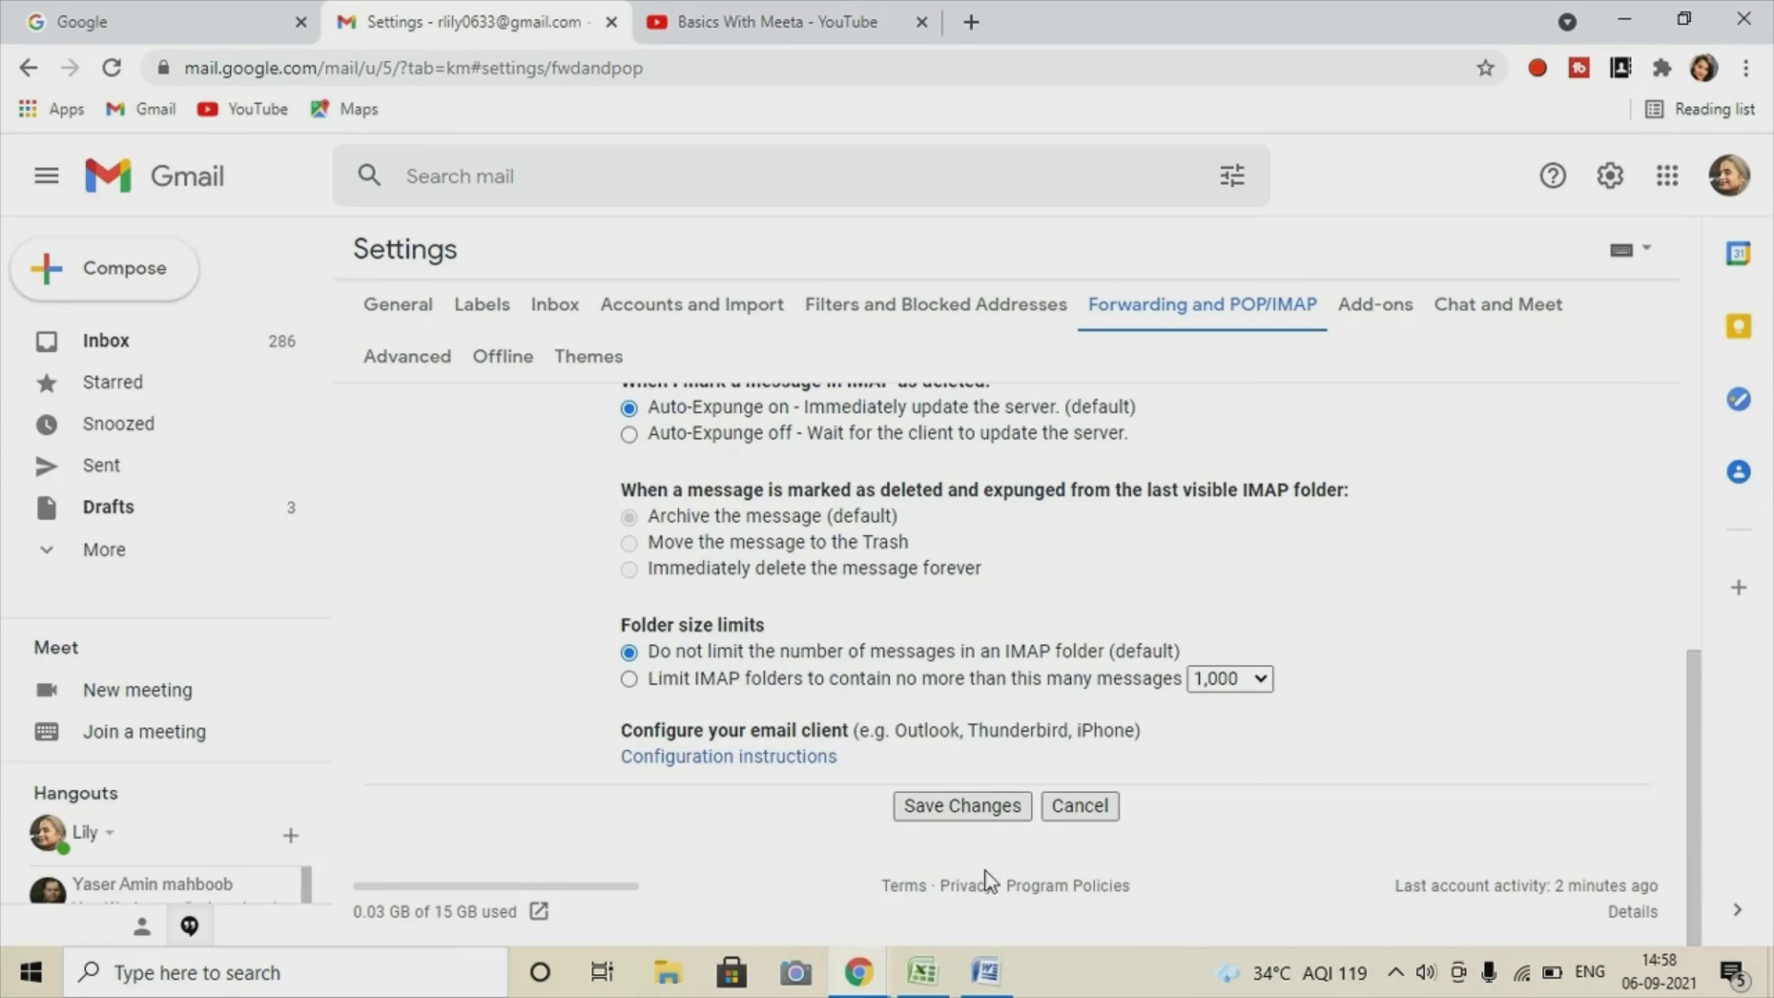
{"action": "left_click", "coordinate": [953, 813]}
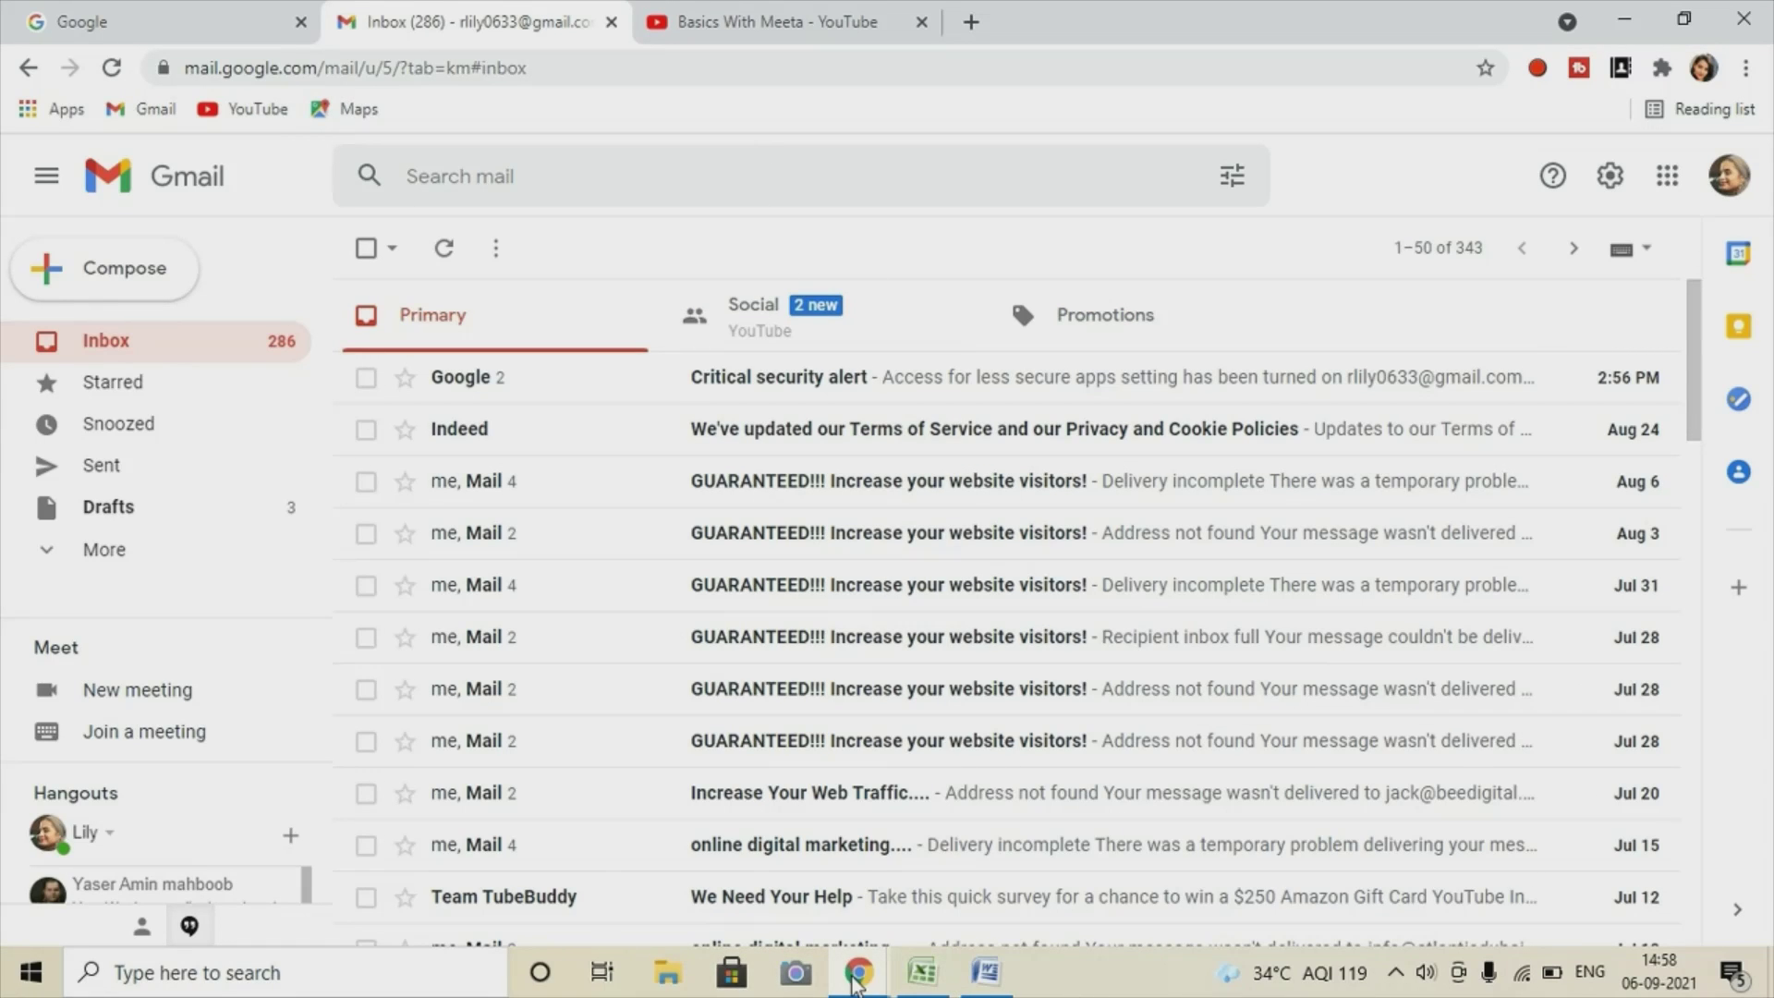
{"action": "mouse_move", "coordinate": [859, 981]}
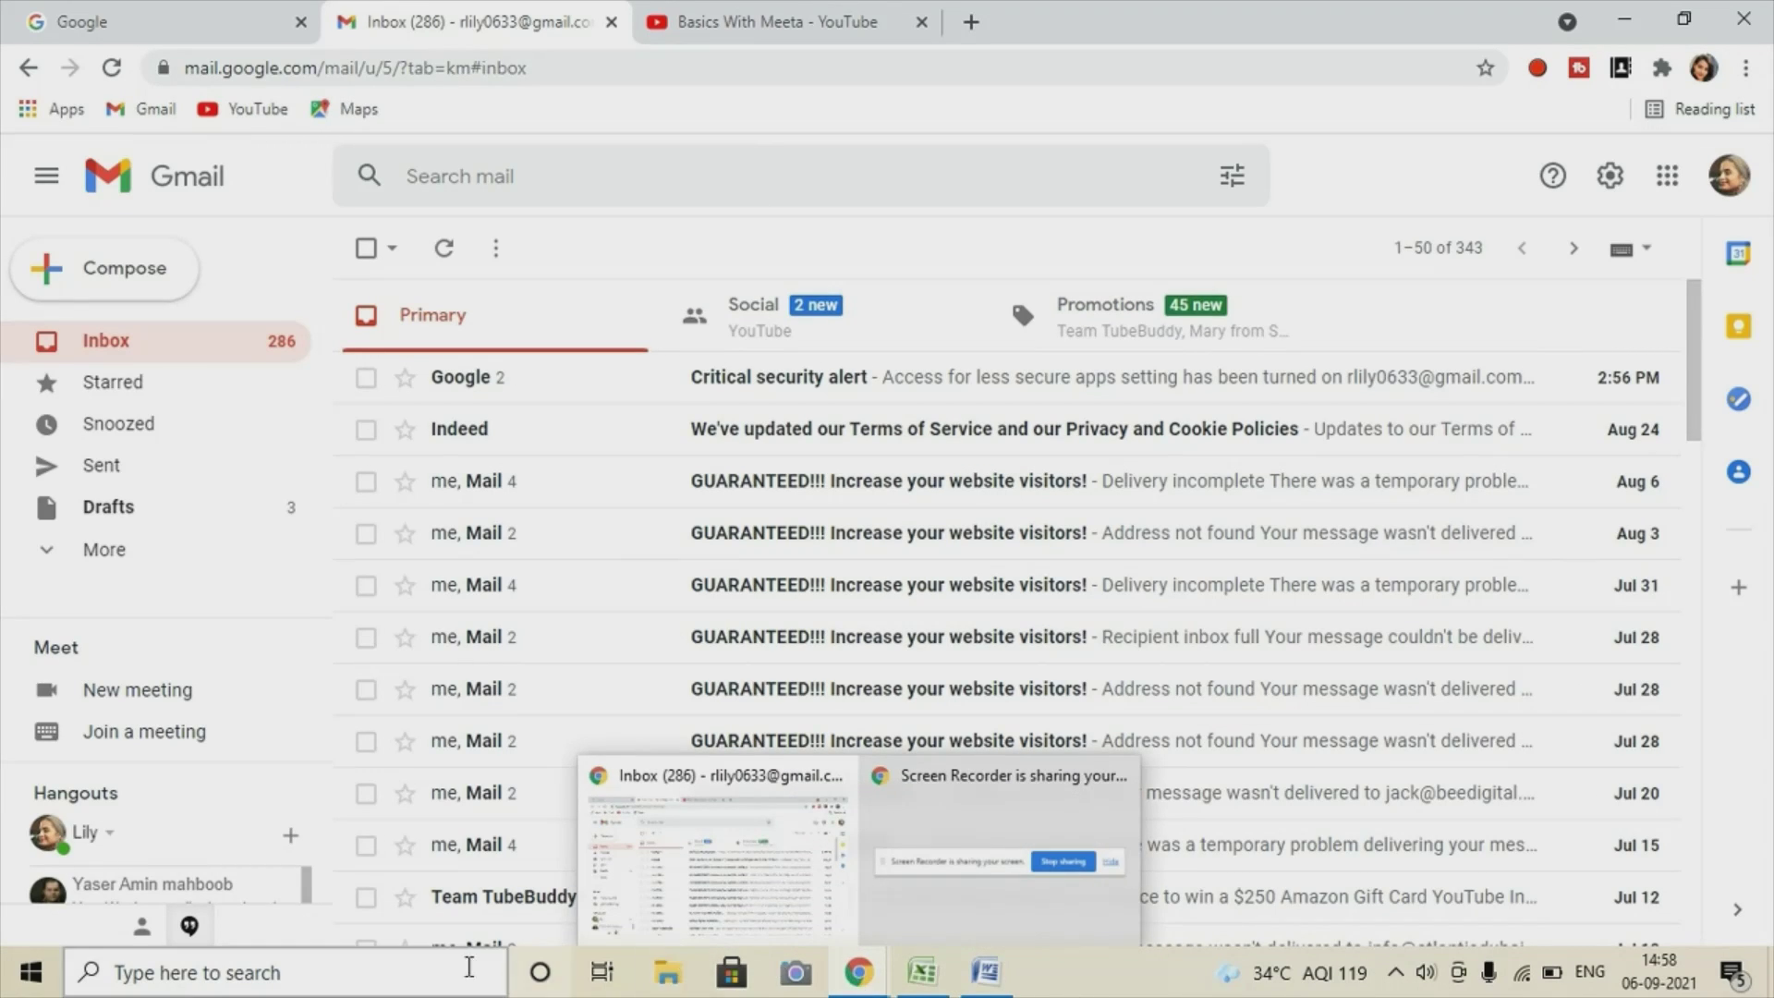
{"action": "left_click", "coordinate": [922, 970]}
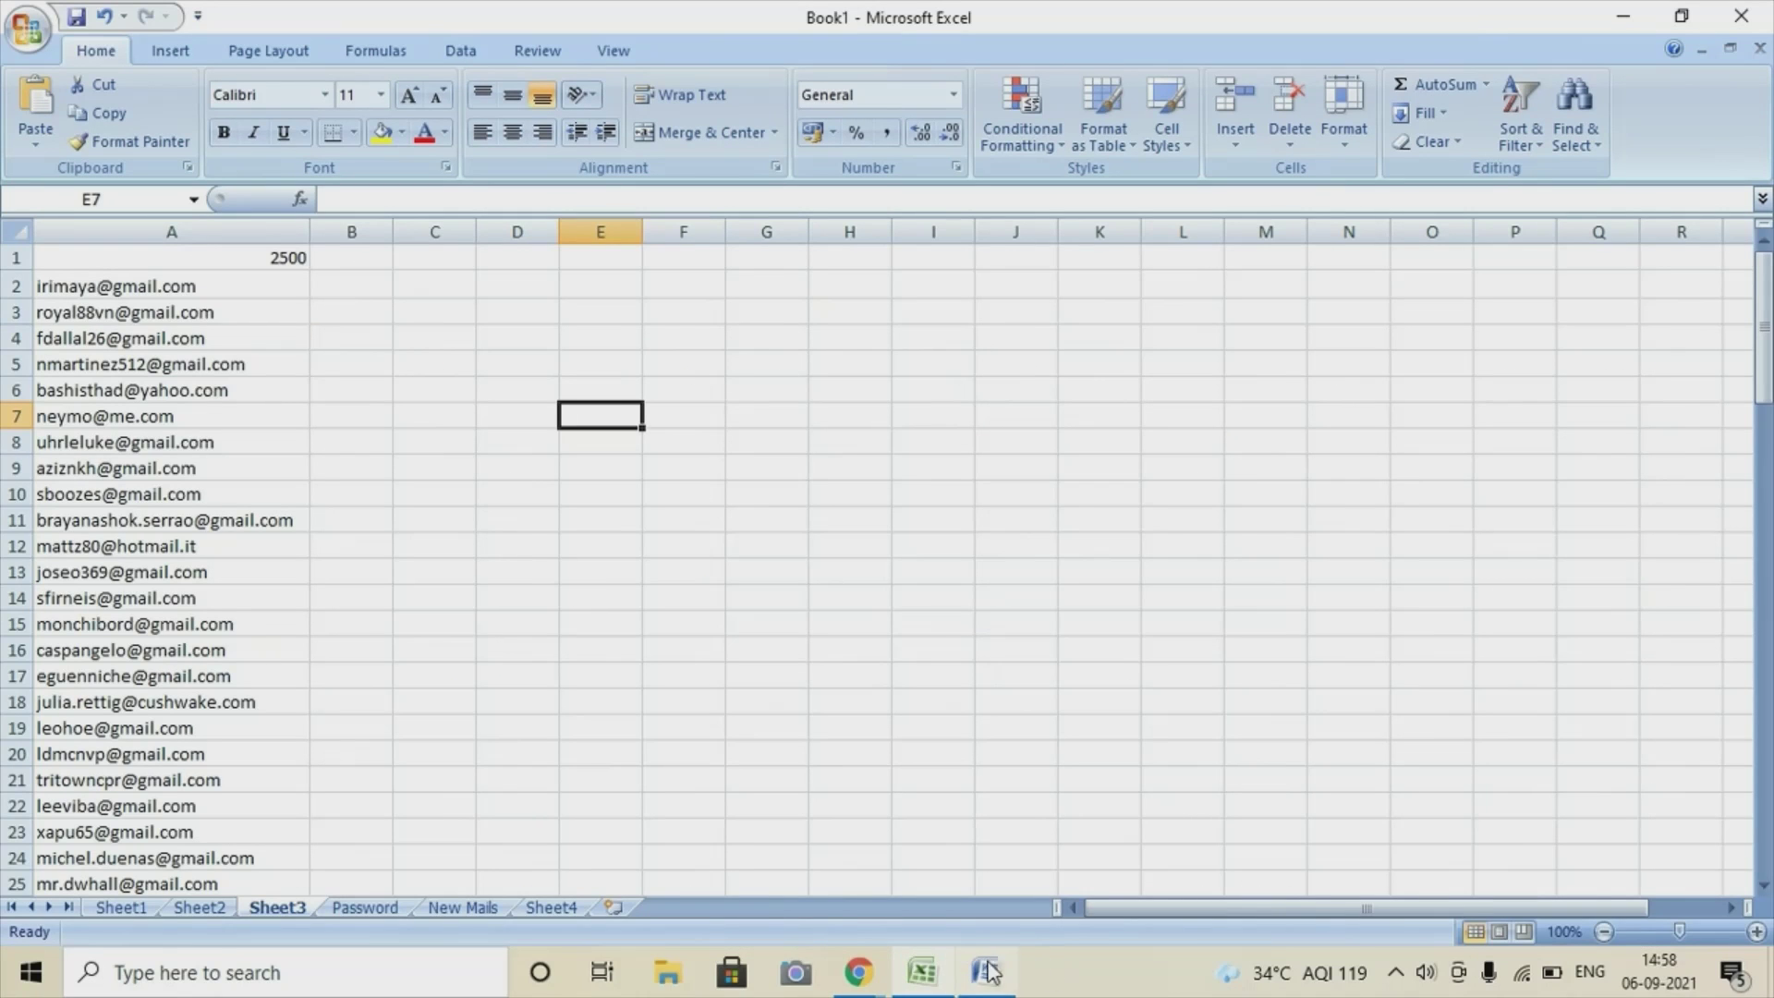
{"action": "left_click", "coordinate": [942, 975]}
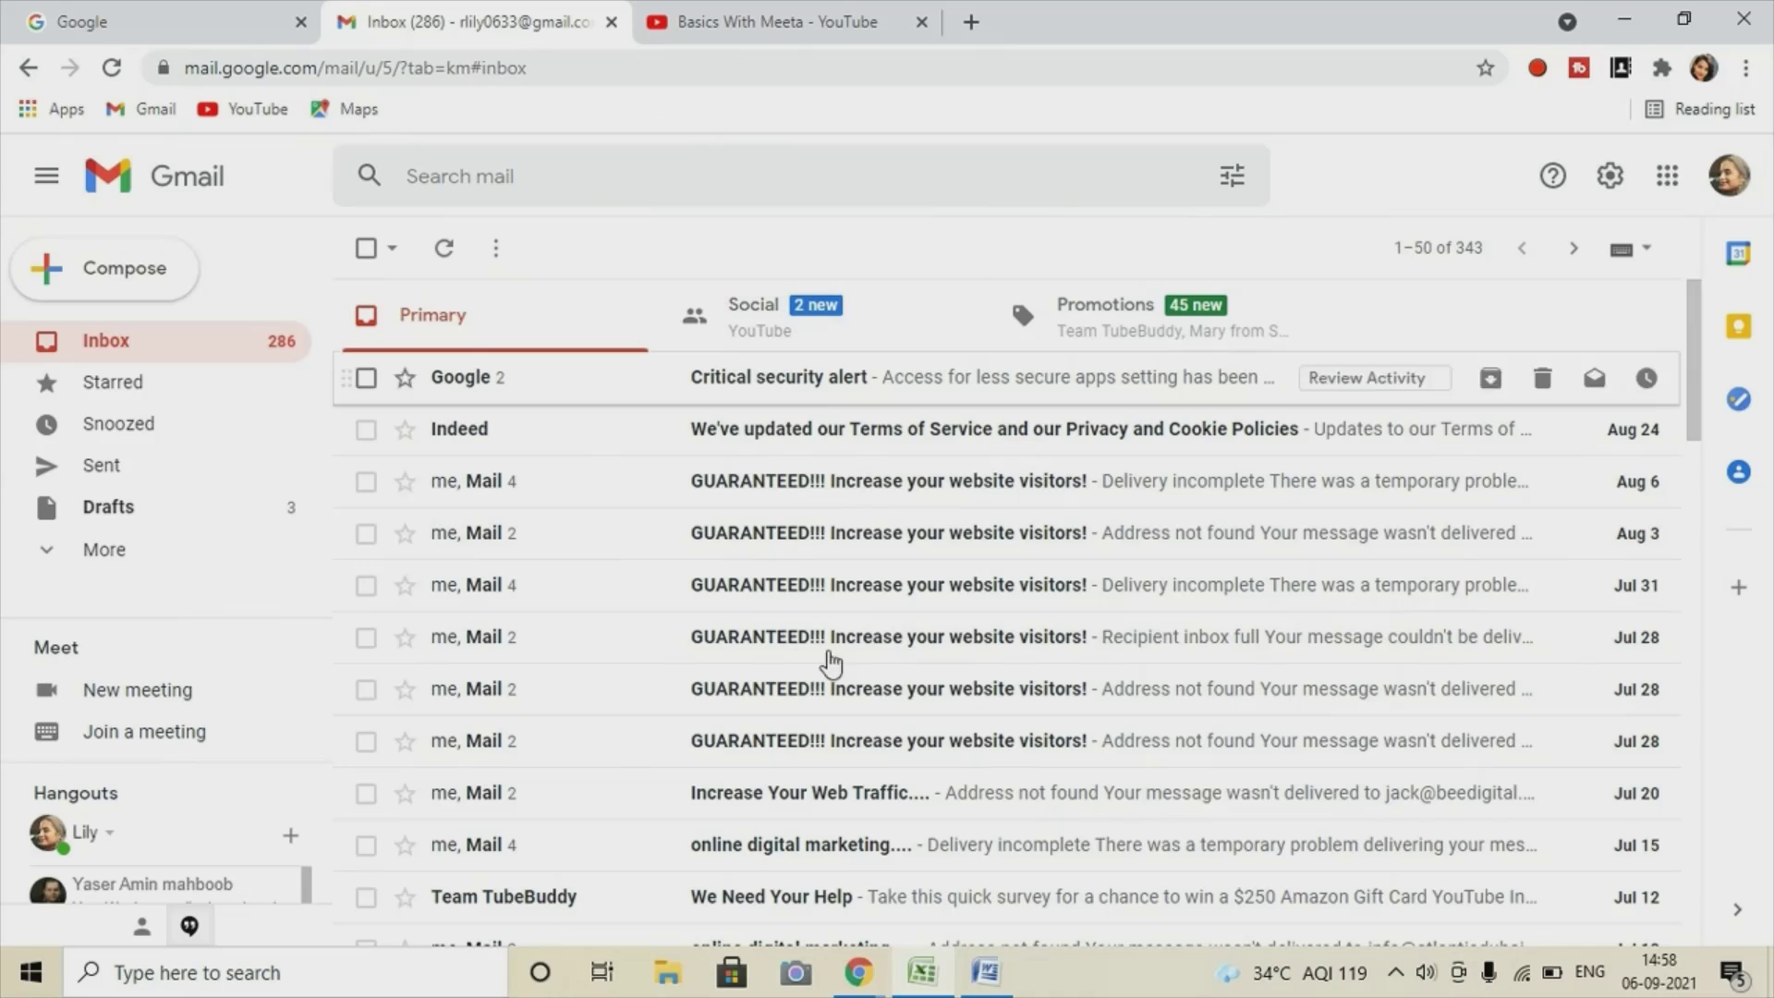
{"action": "mouse_move", "coordinate": [861, 975]}
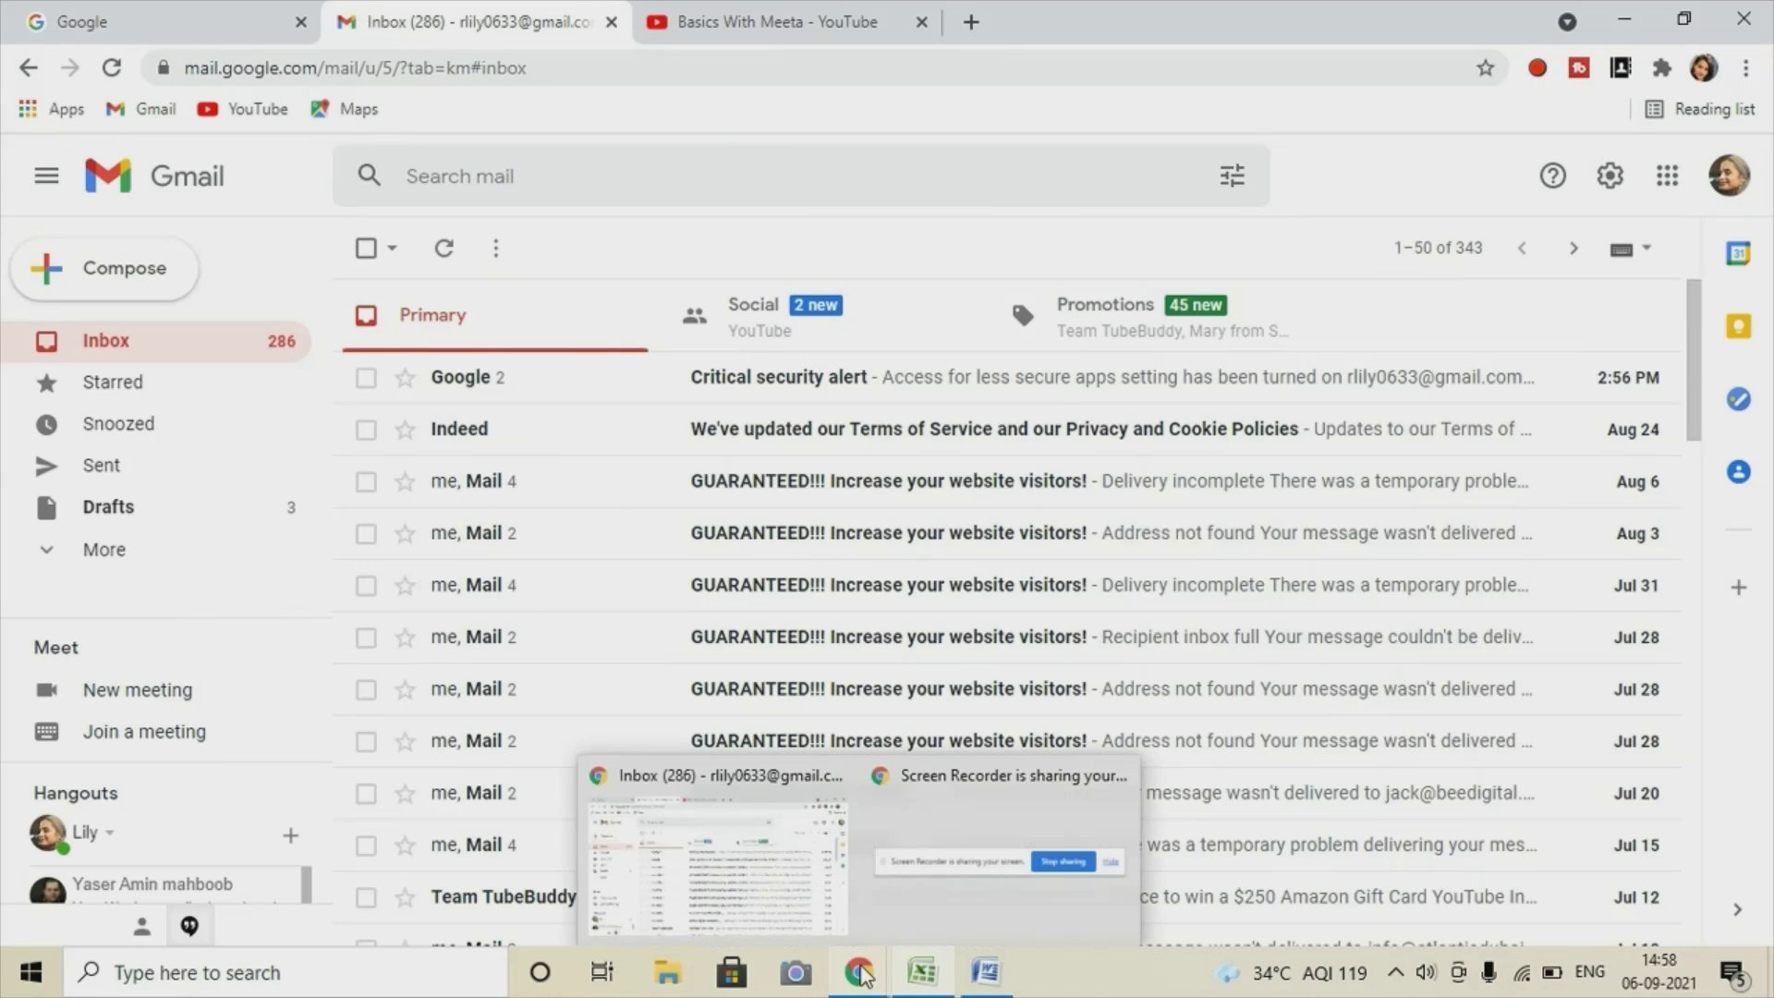
{"action": "mouse_move", "coordinate": [1118, 793]}
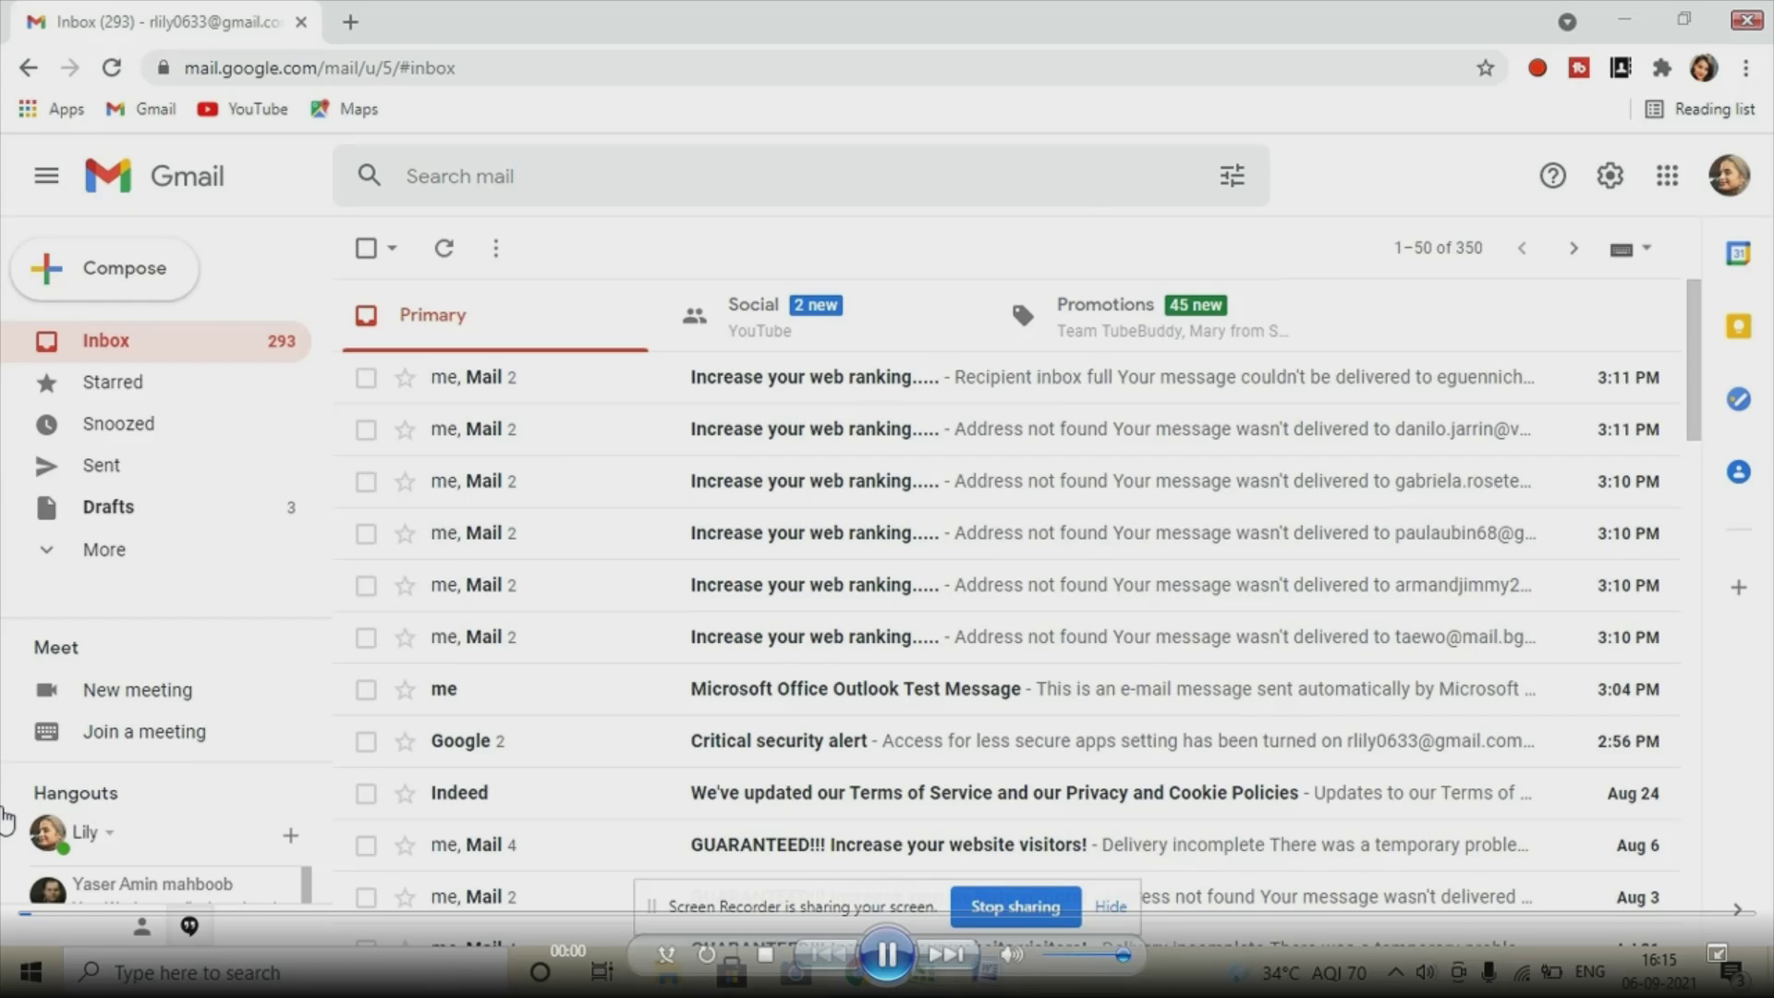
Launch Microsoft Office Outlook 2007 by searching 'outlook' from the Start menu.
{"action": "key", "text": "super"}
{"action": "type", "text": "o"}
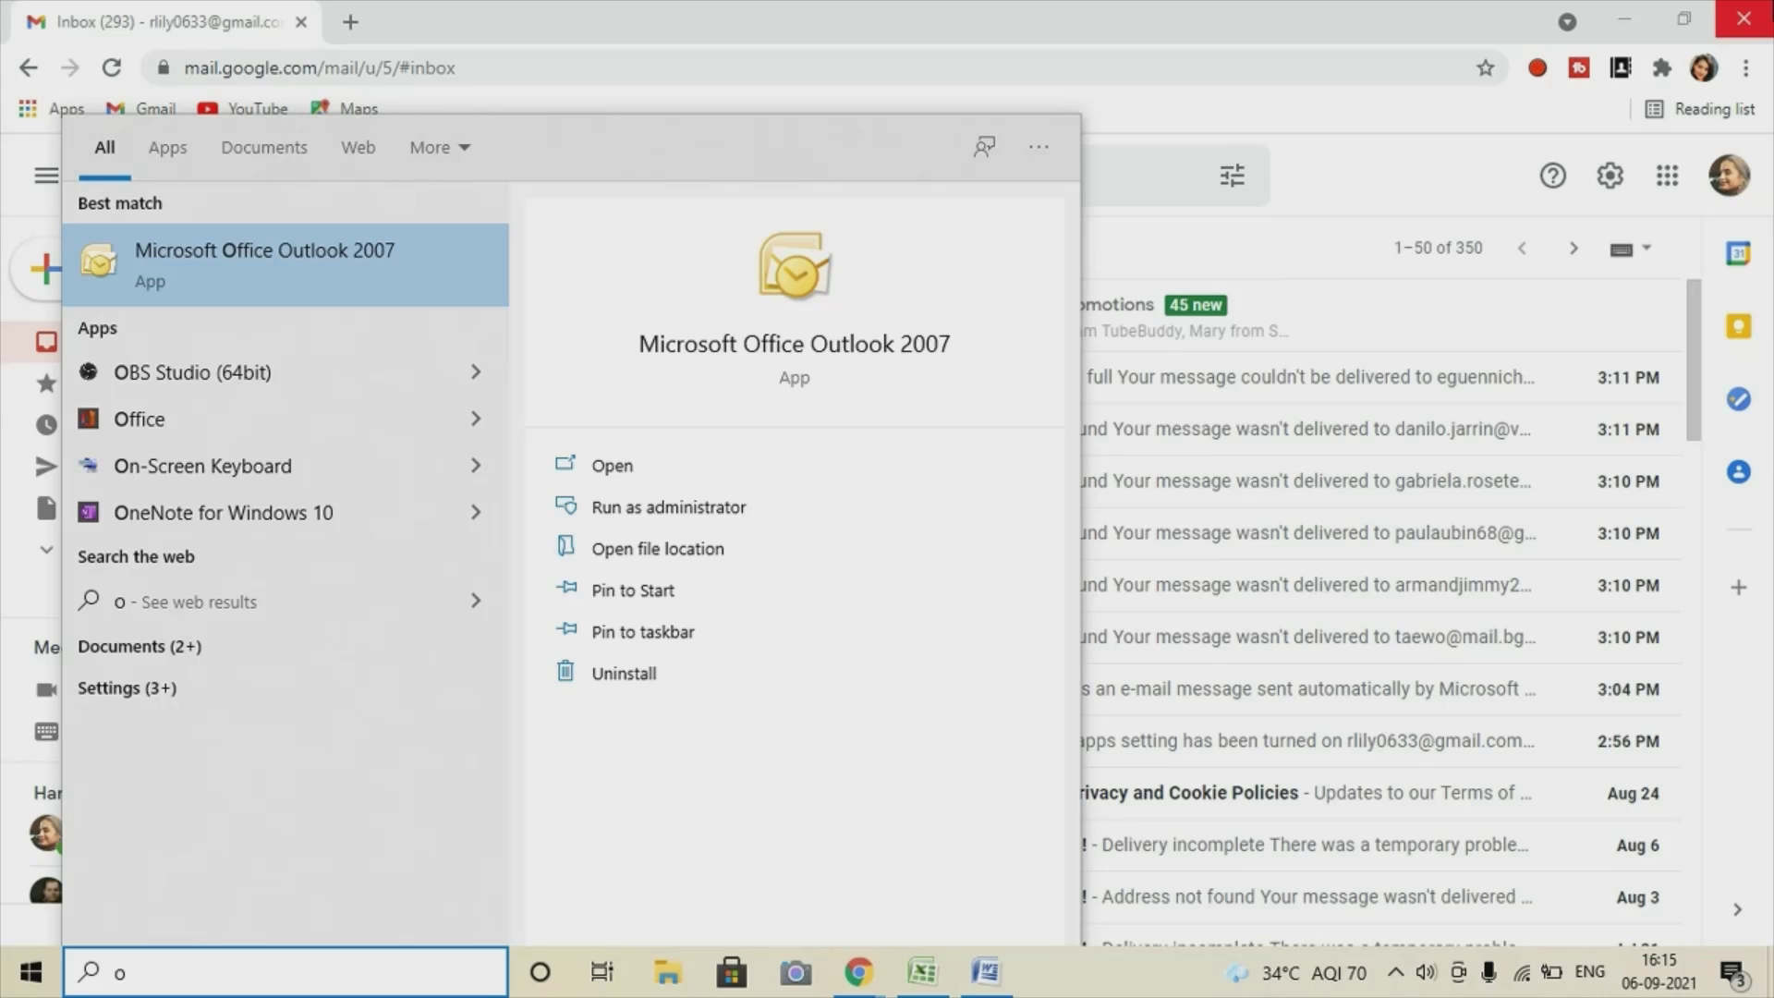
{"action": "type", "text": "utlook"}
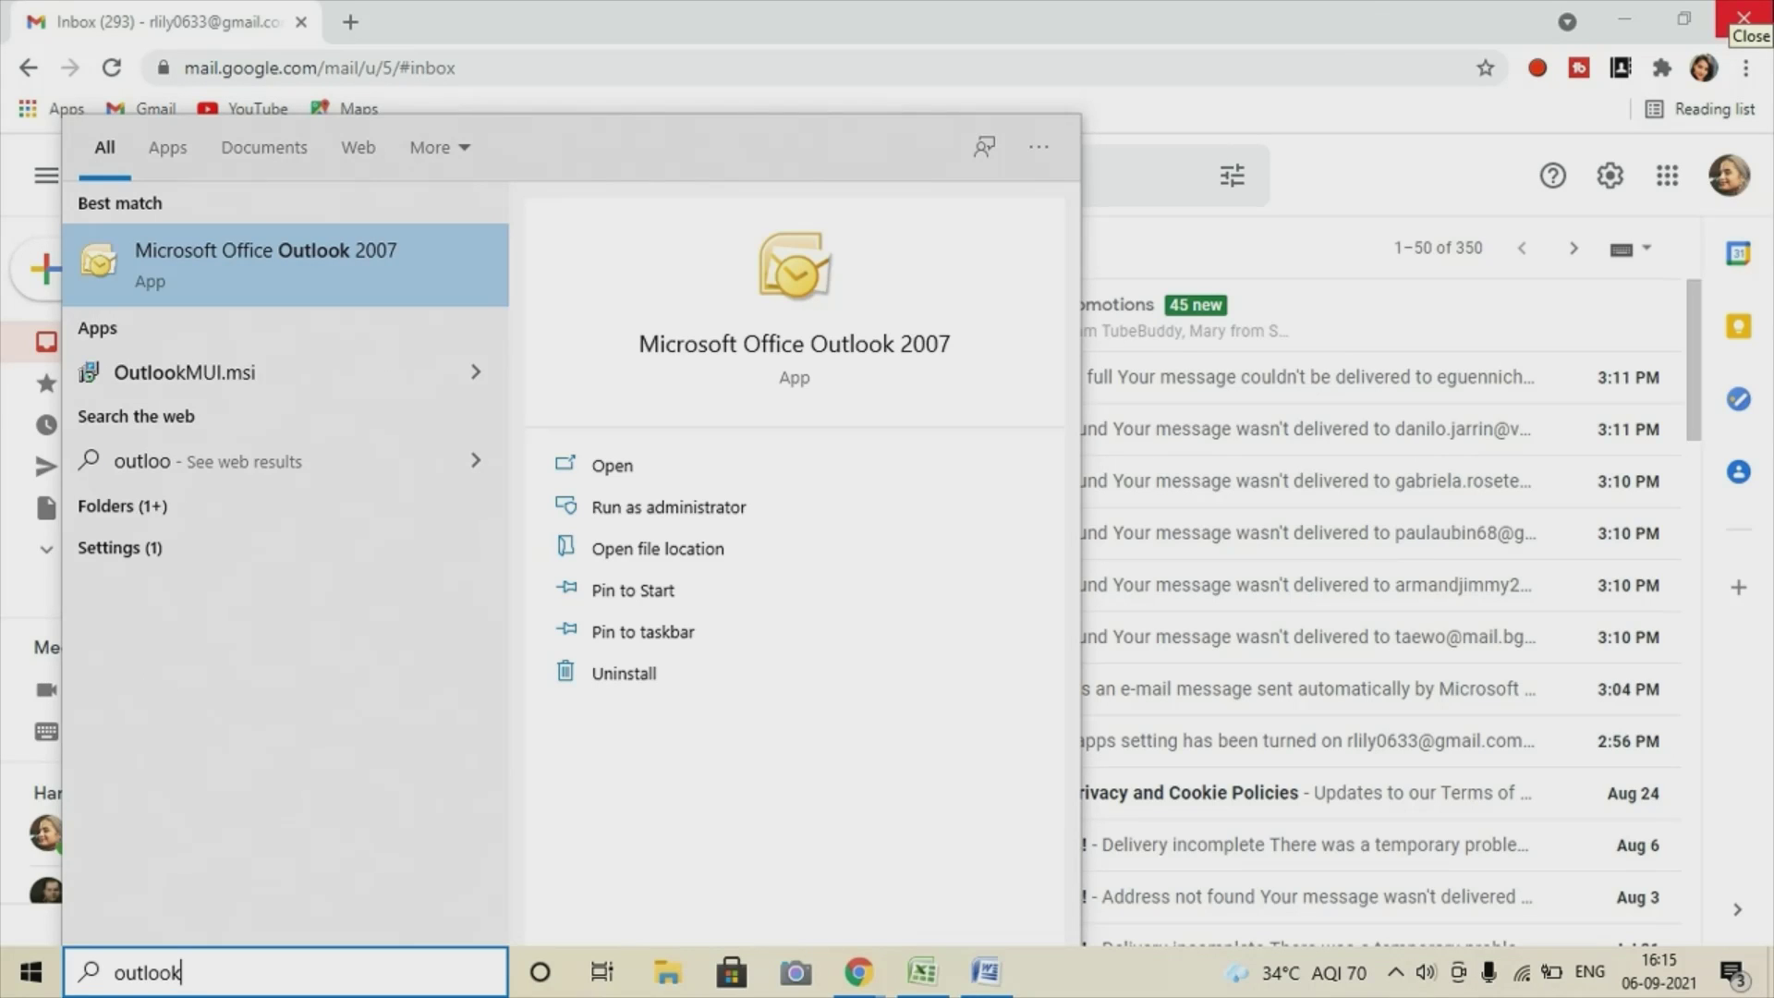
{"action": "left_click", "coordinate": [664, 465]}
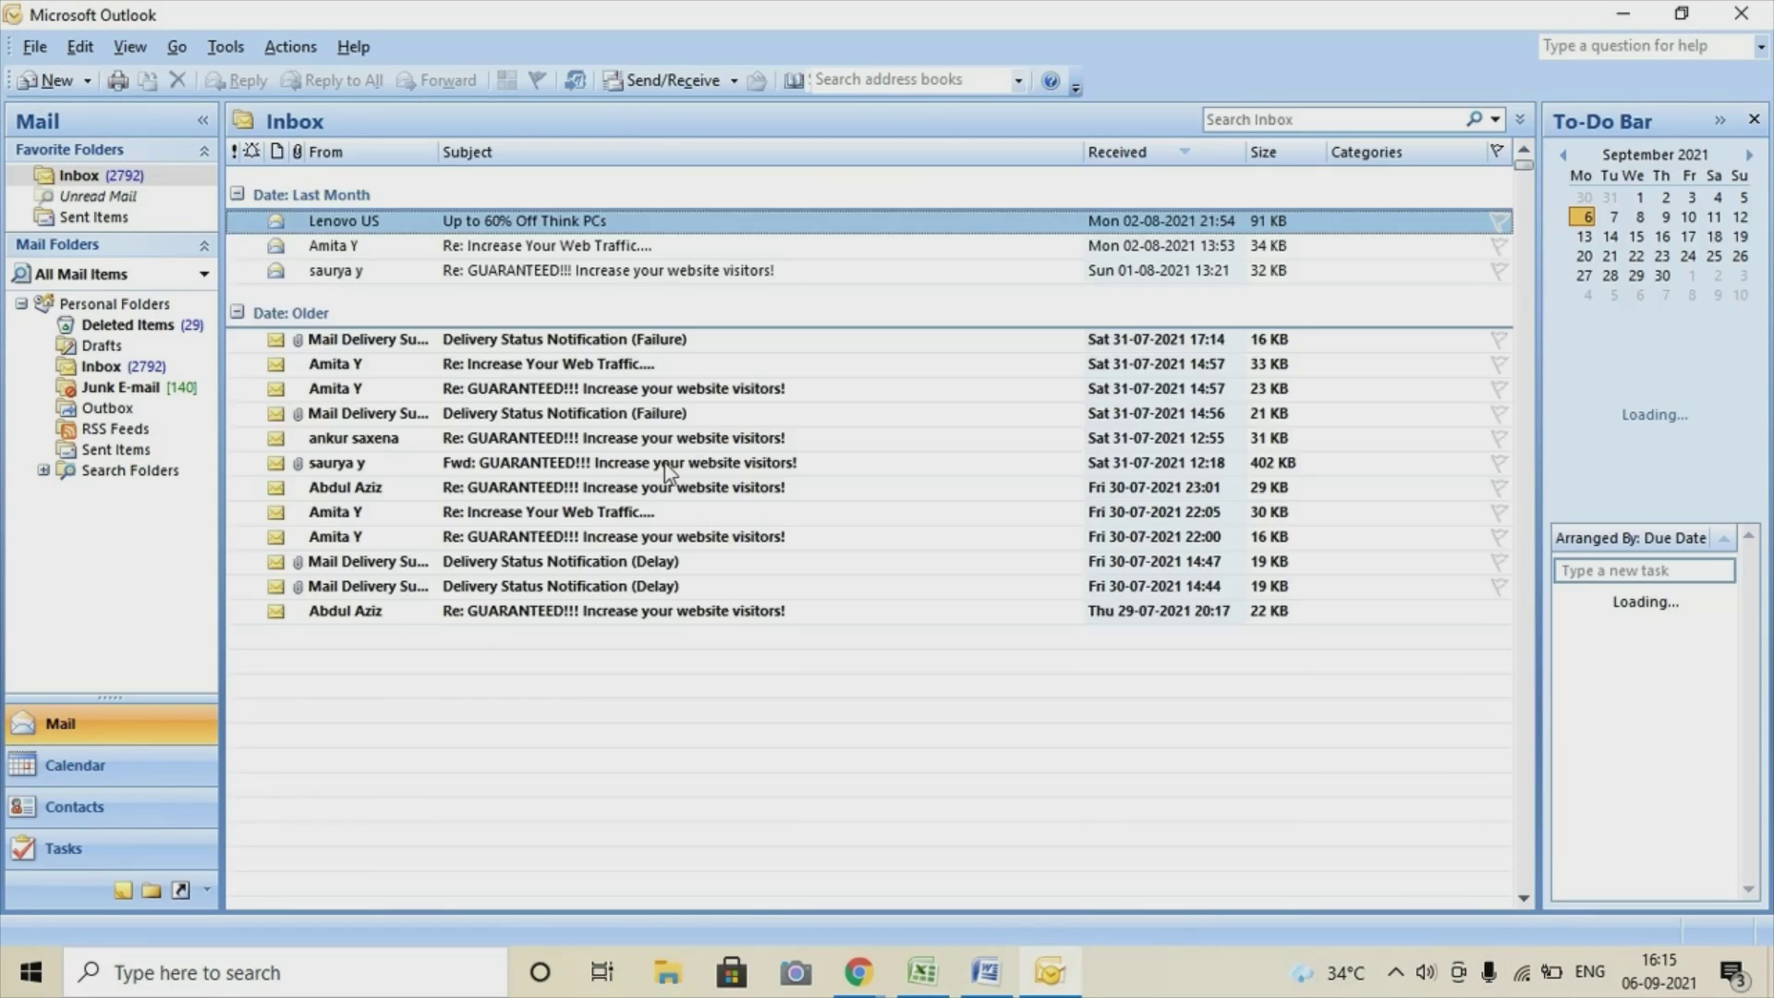
Remove the existing Gmail account in Account Settings and dismiss the Junk E-mail notice.
{"action": "left_click", "coordinate": [225, 47]}
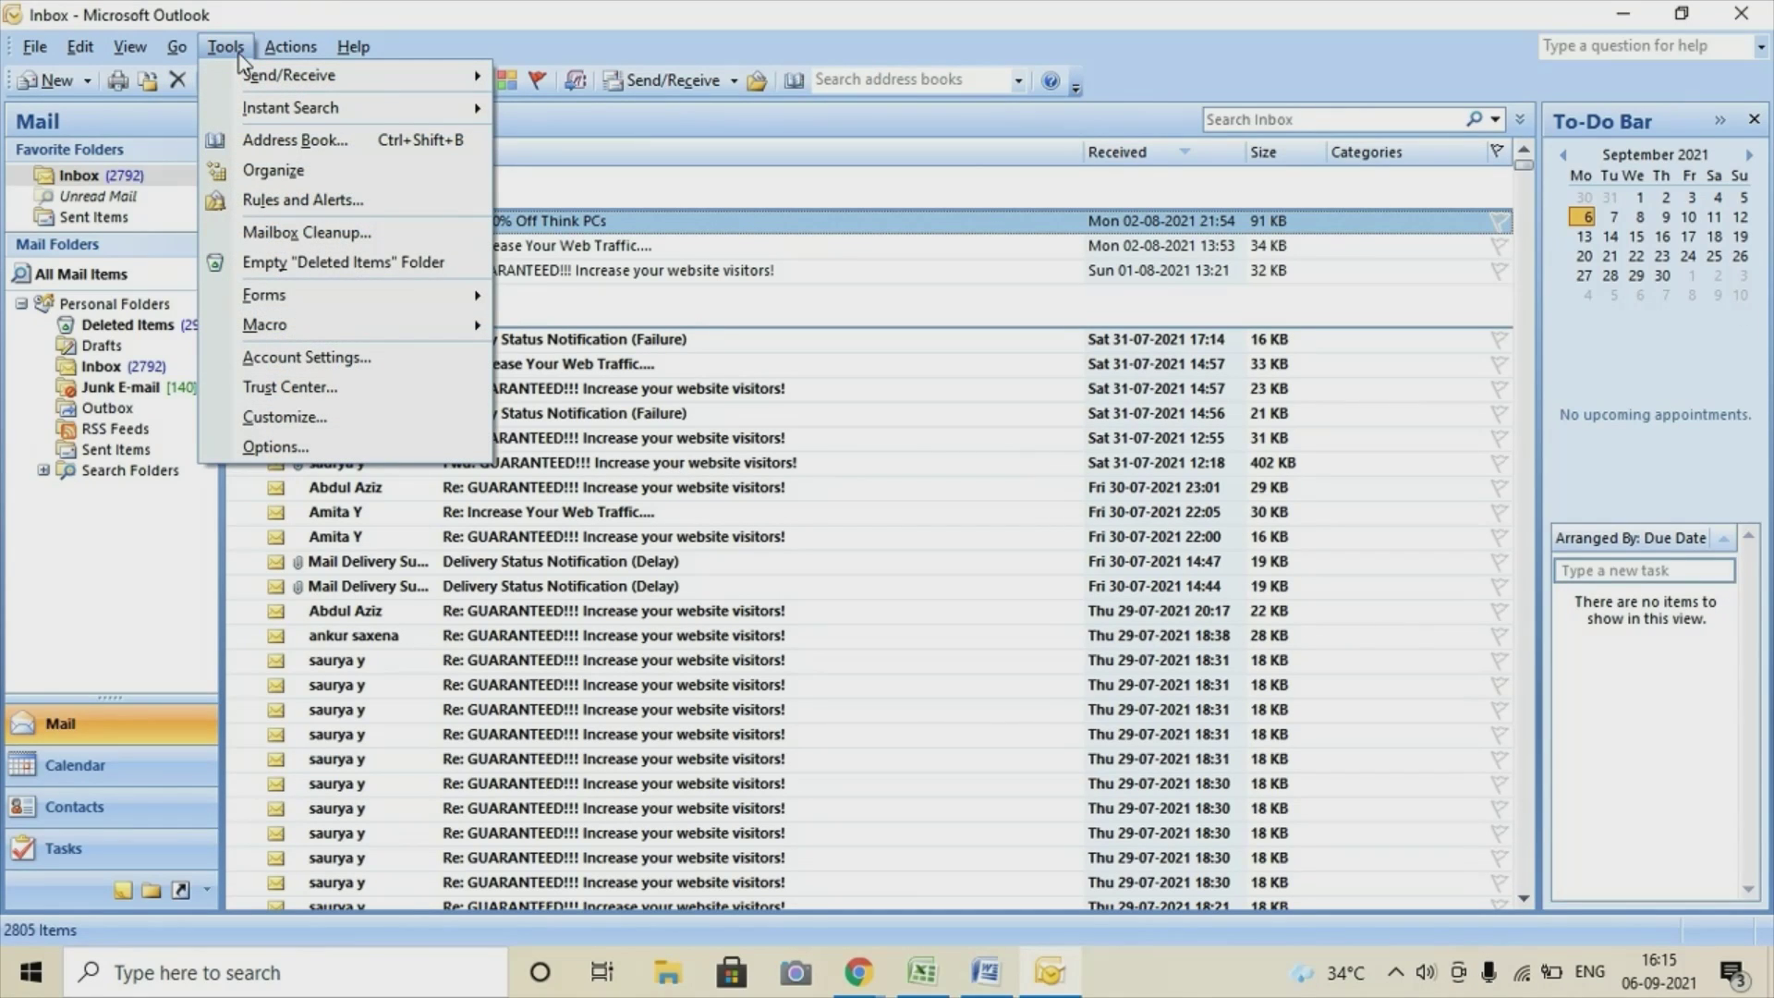
{"action": "left_click", "coordinate": [340, 359]}
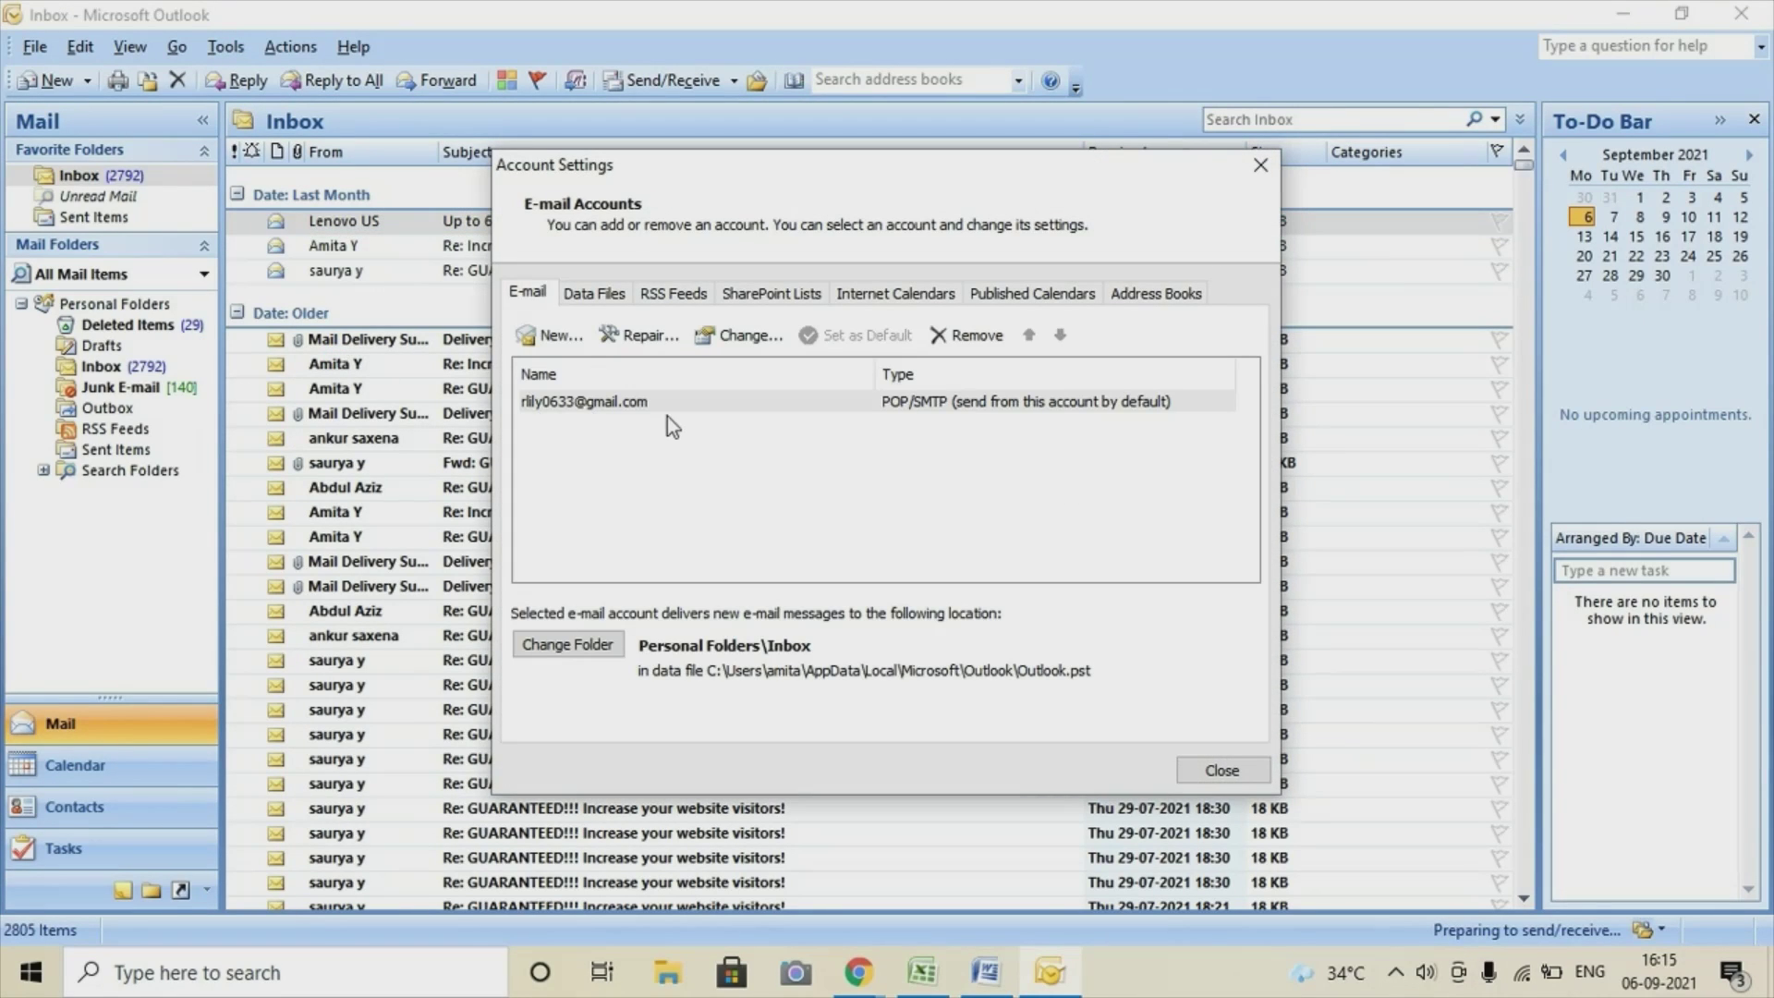
{"action": "left_click", "coordinate": [932, 338]}
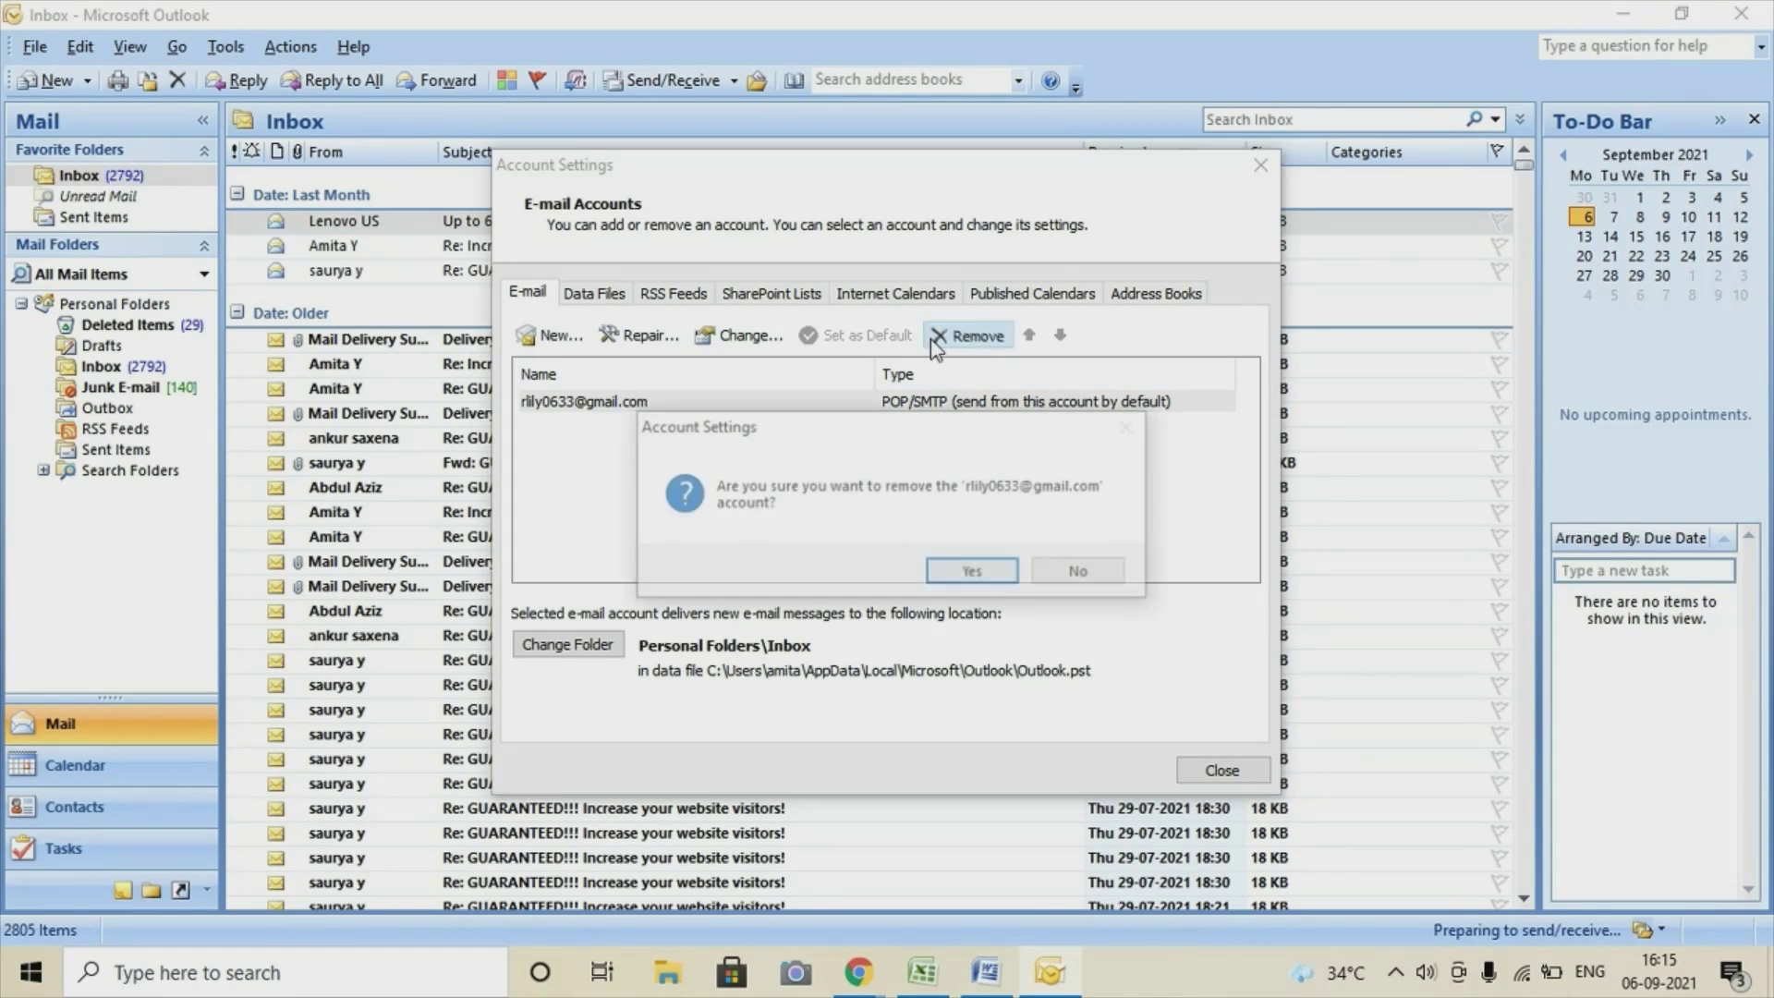
{"action": "left_click", "coordinate": [953, 577]}
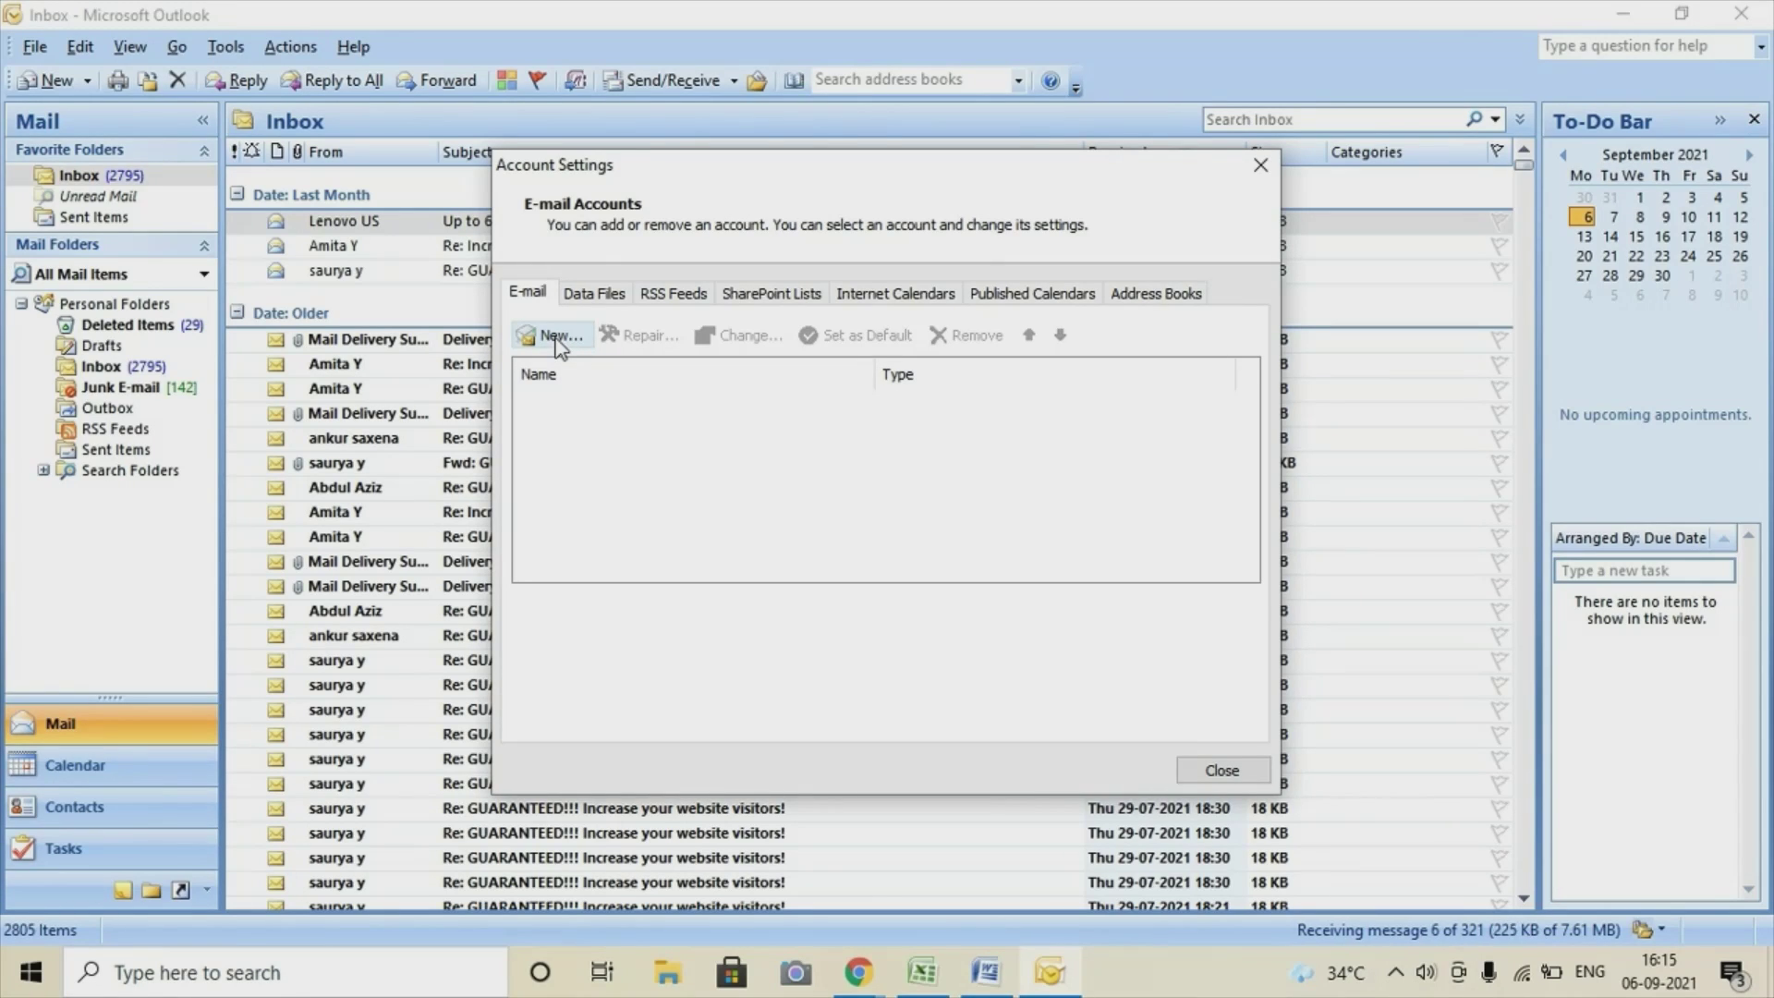
{"action": "left_click", "coordinate": [1260, 165]}
{"action": "left_click", "coordinate": [1094, 370]}
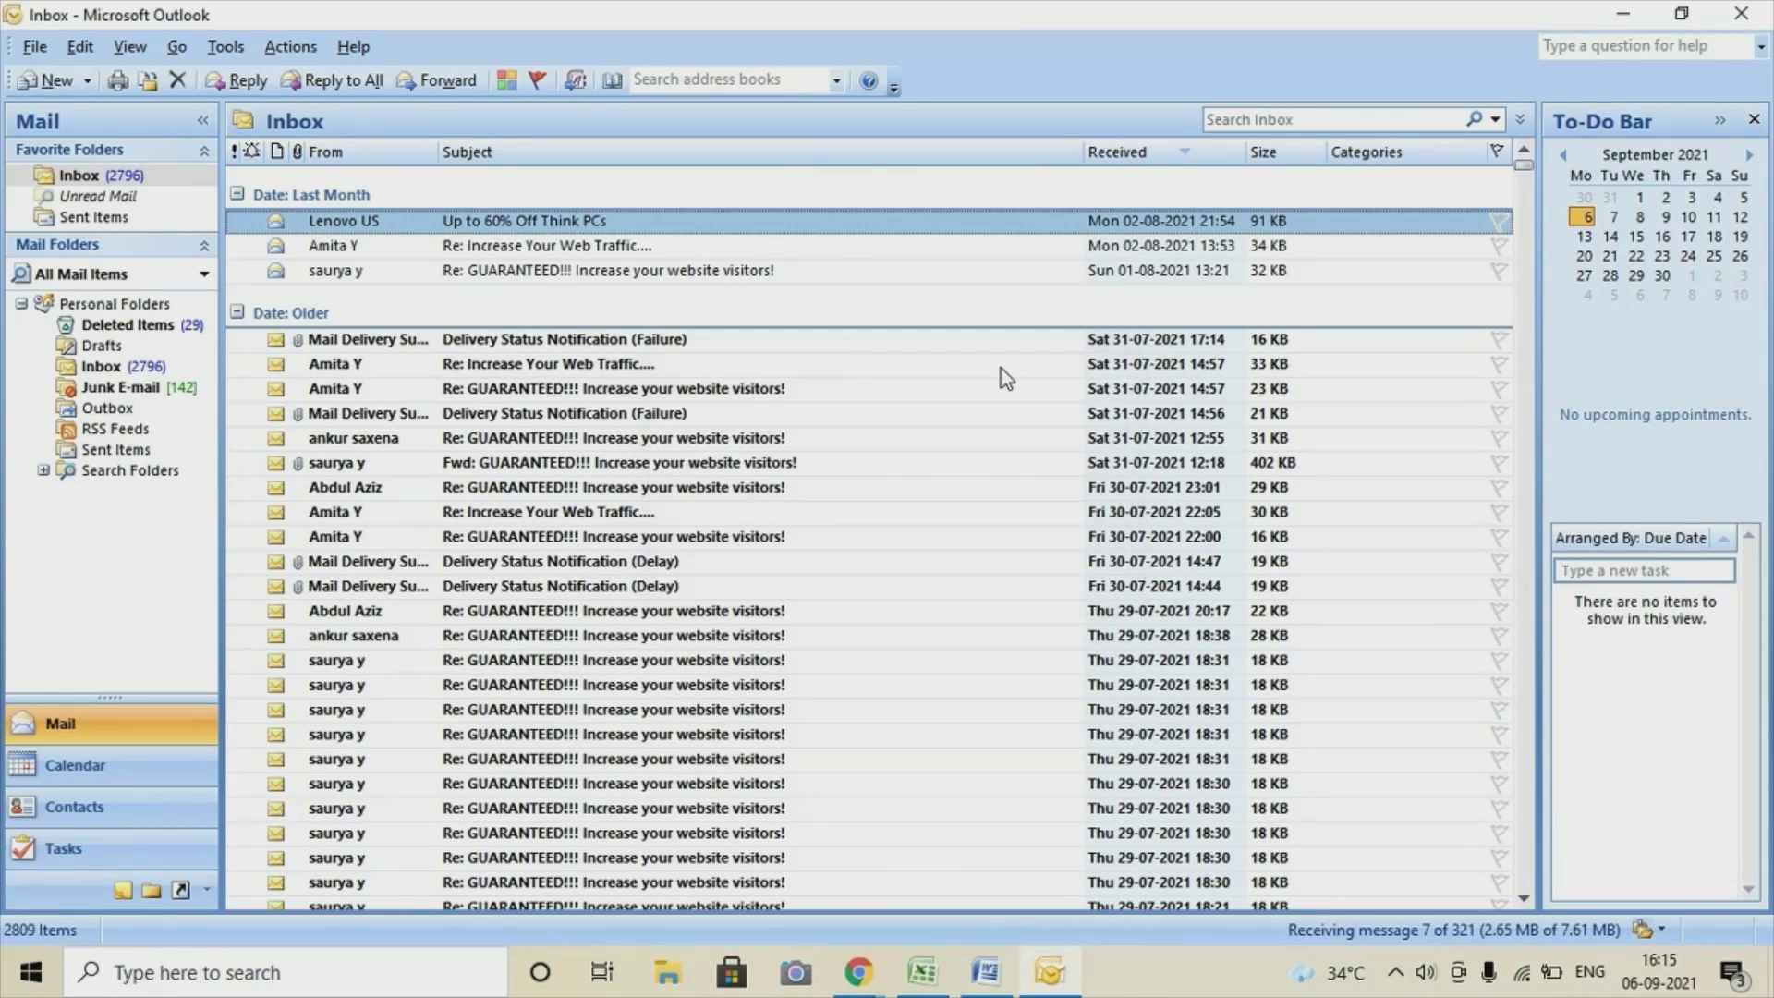
Start a new Internet E-mail account with manually configured server settings, reaching the settings page.
{"action": "left_click", "coordinate": [237, 53]}
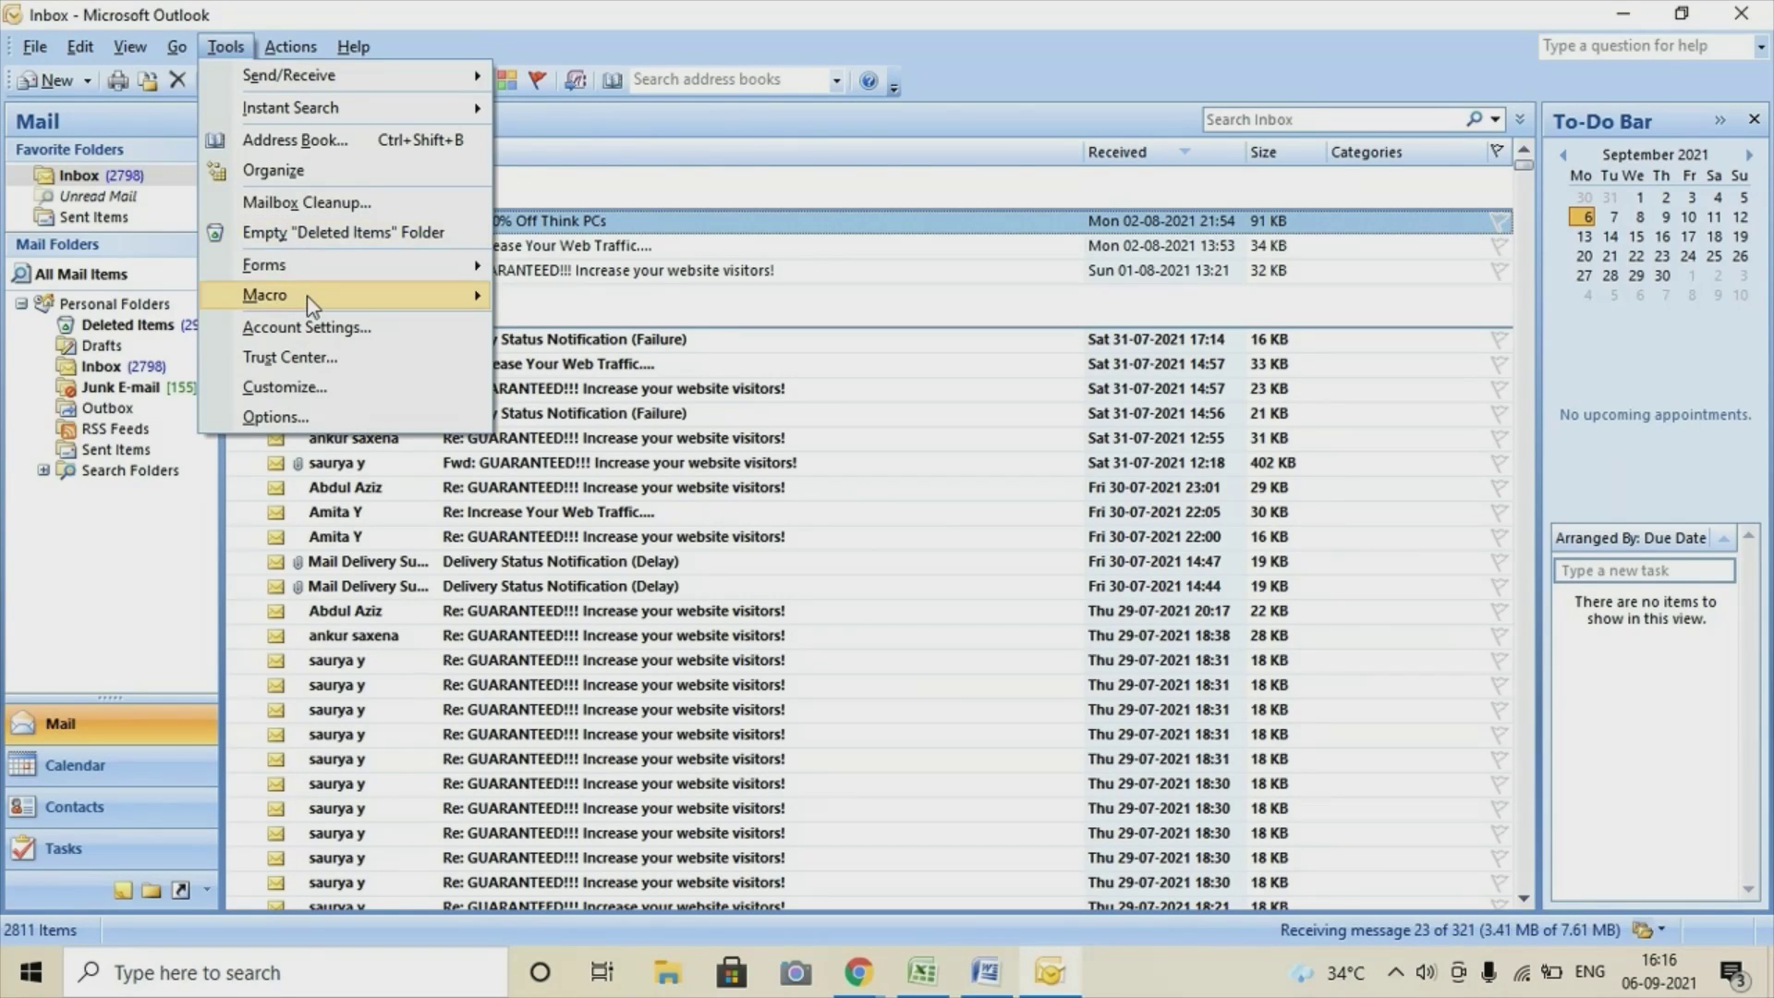
{"action": "left_click", "coordinate": [308, 315]}
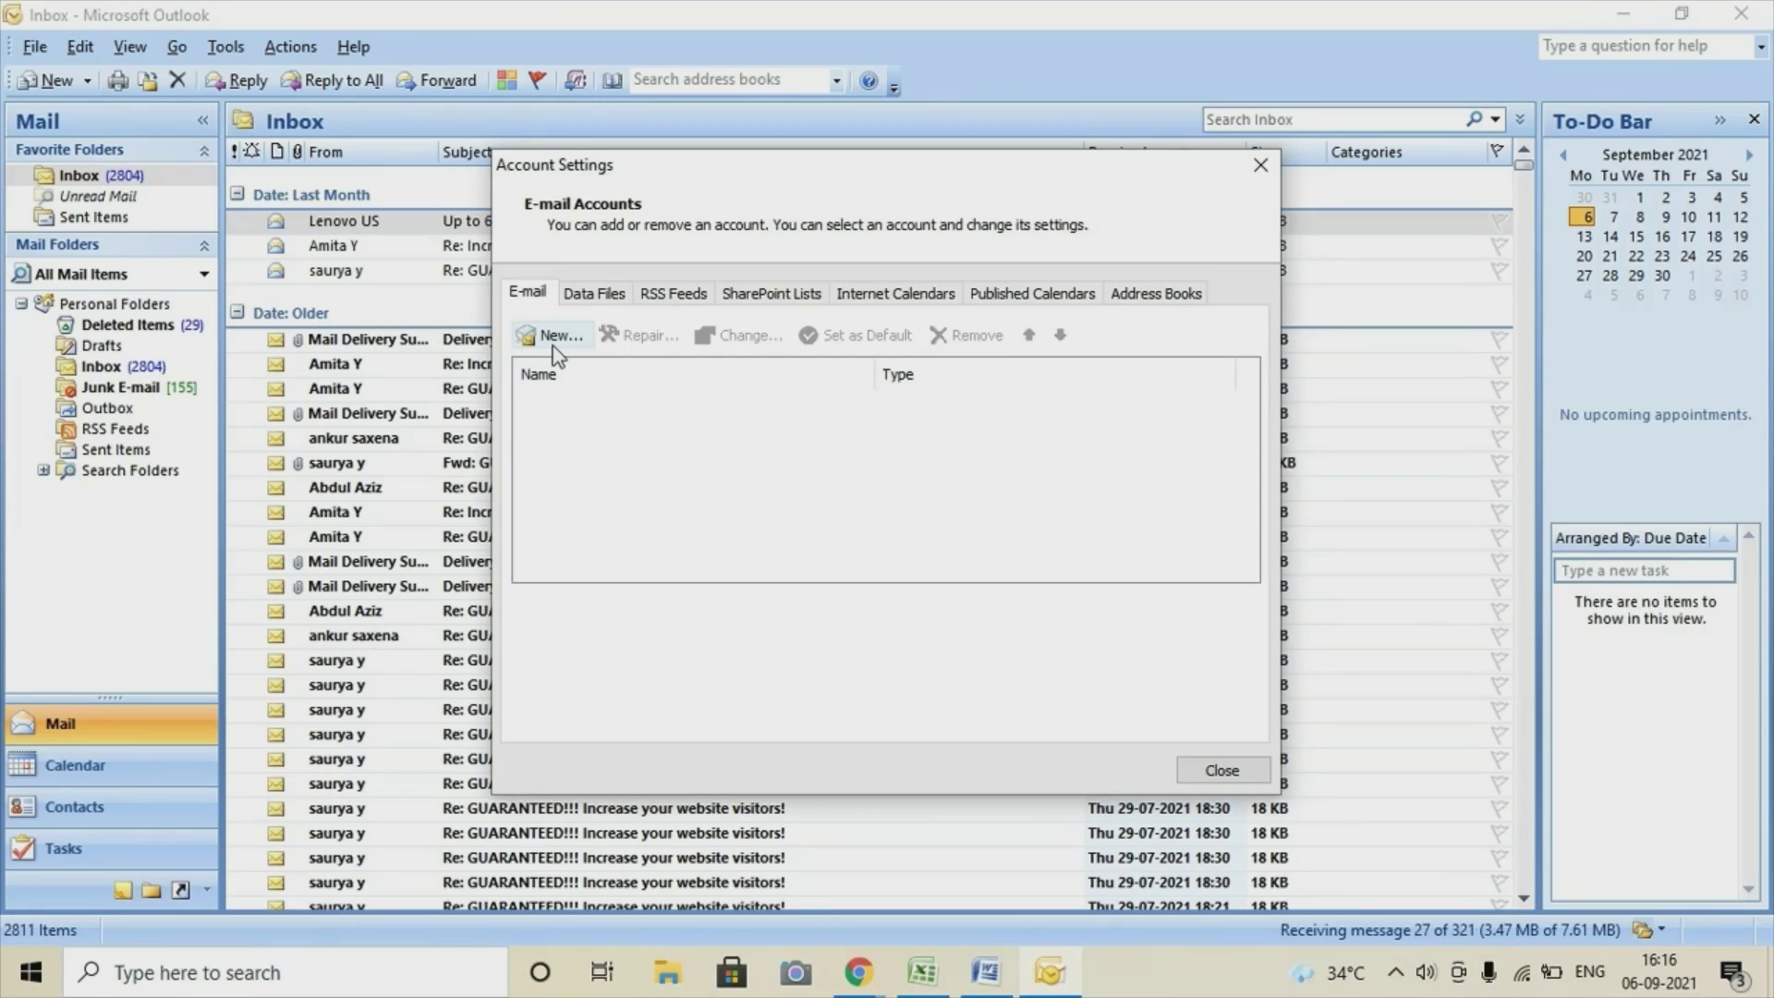
{"action": "left_click", "coordinate": [558, 337]}
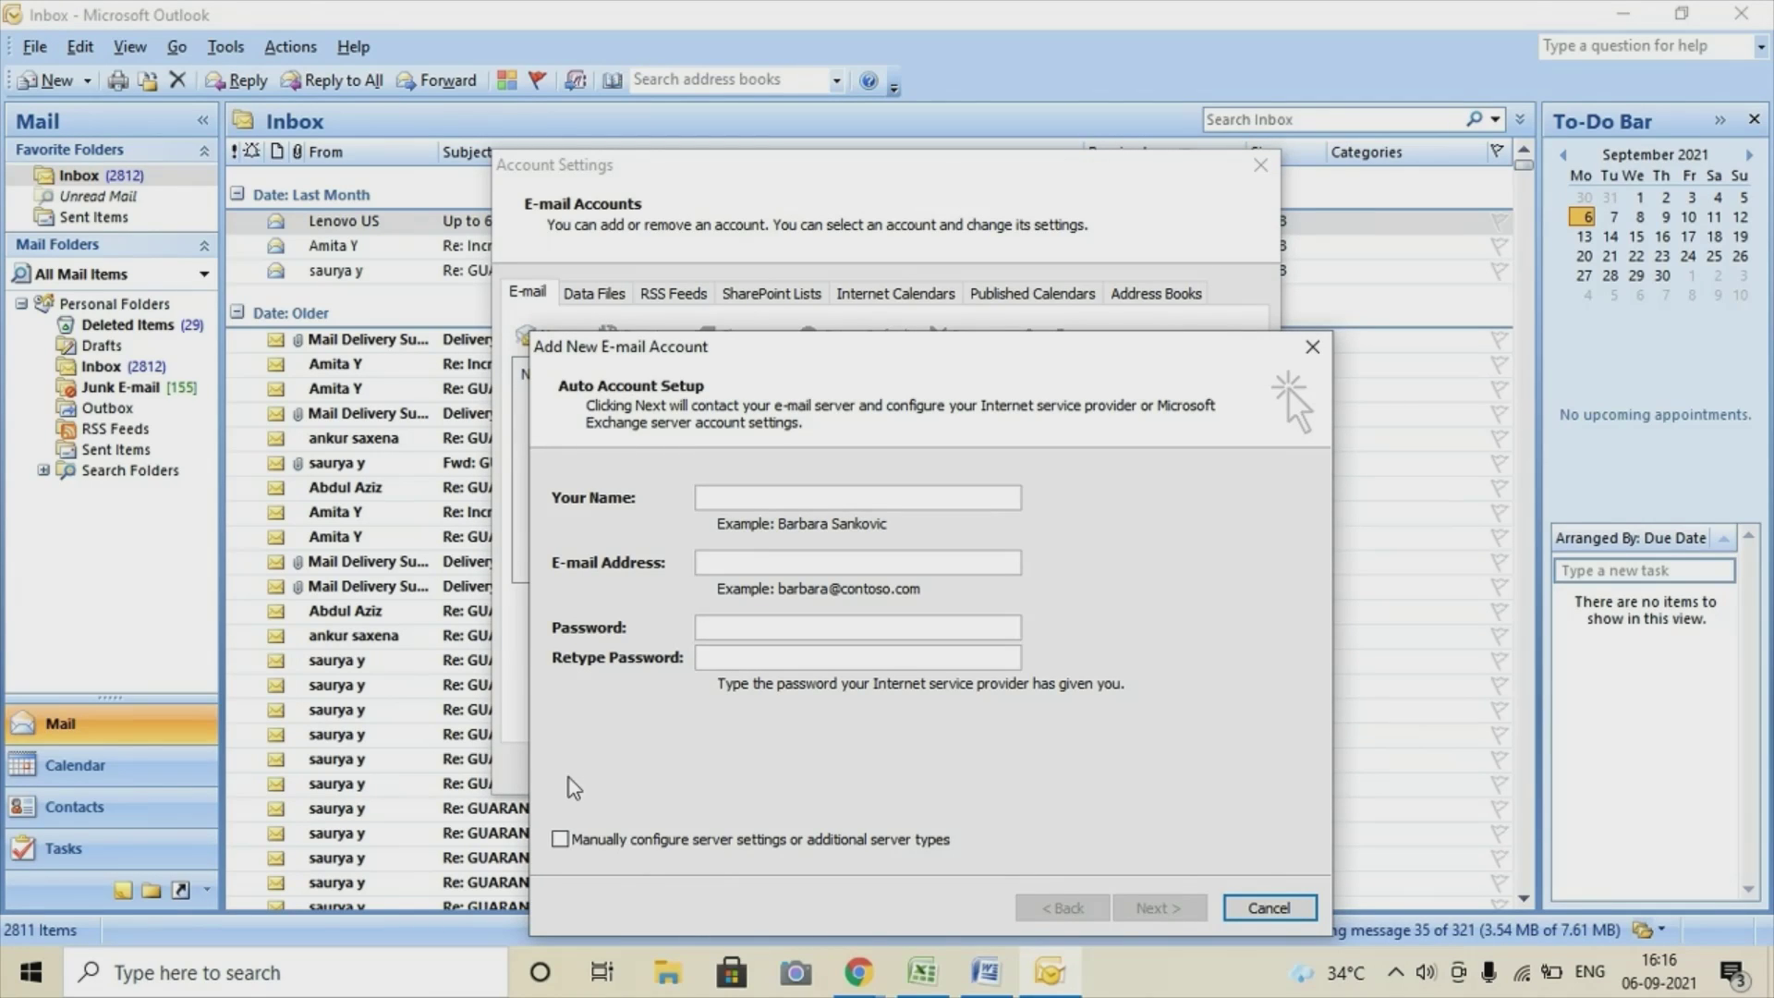
{"action": "left_click", "coordinate": [562, 841]}
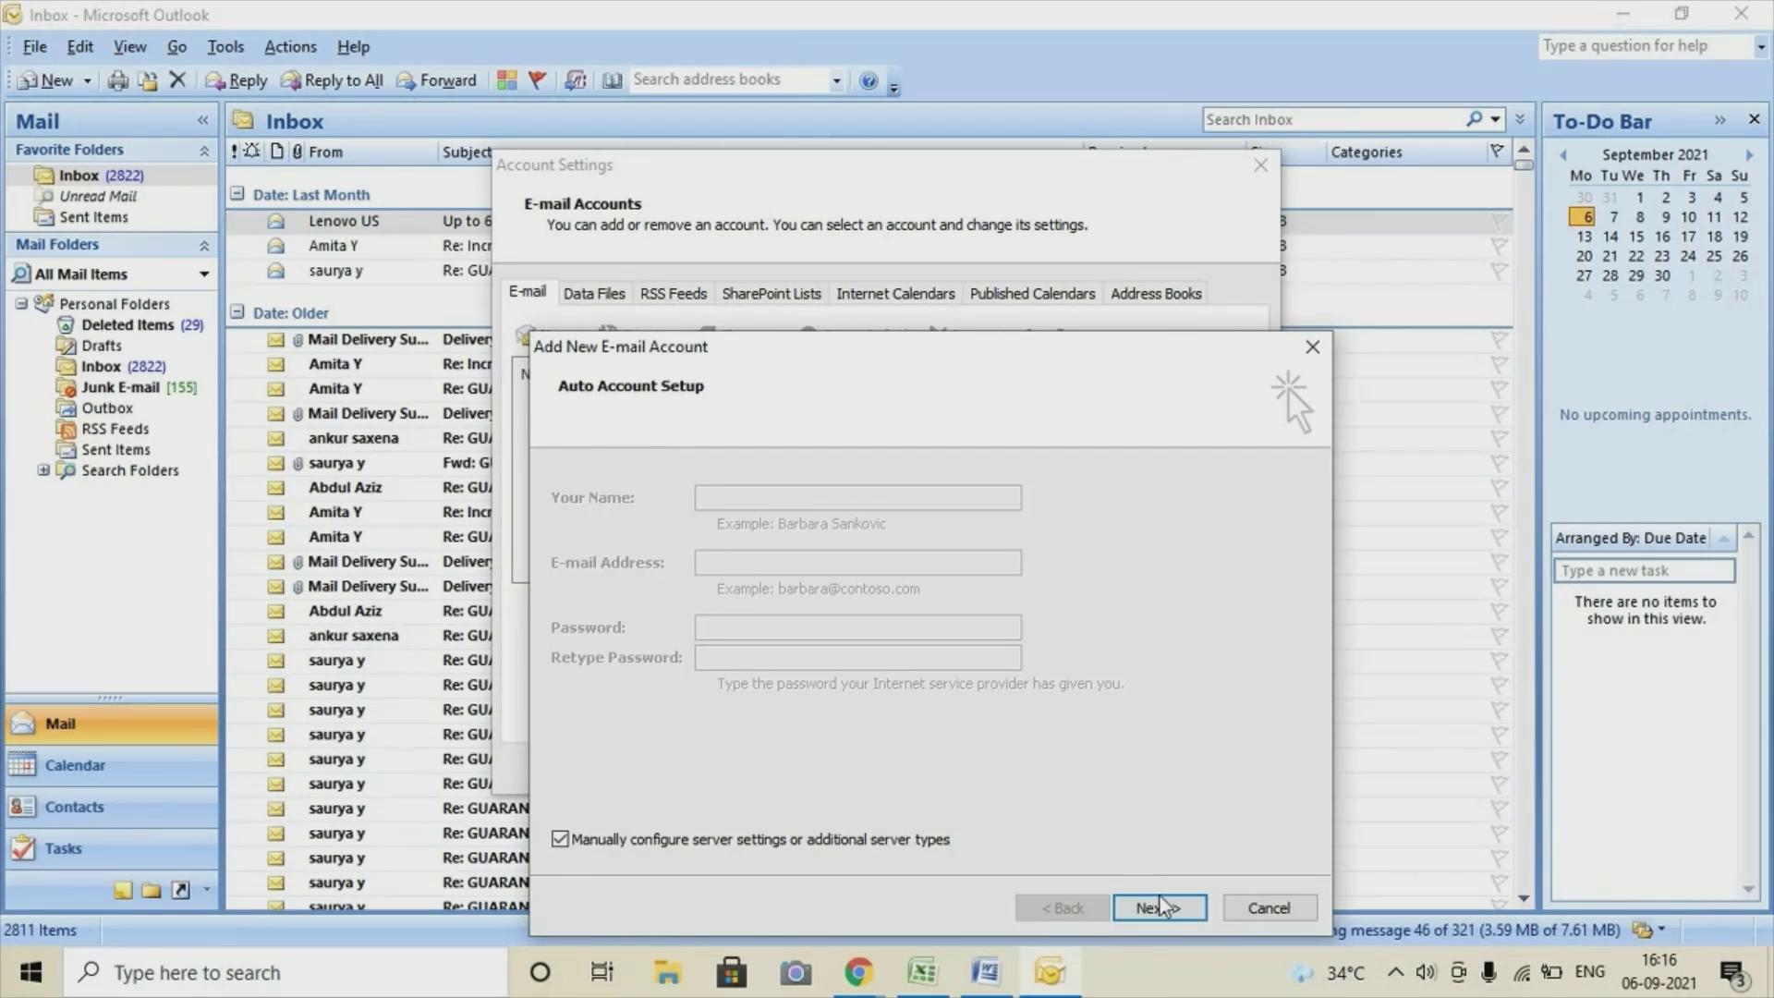
{"action": "left_click", "coordinate": [1159, 908]}
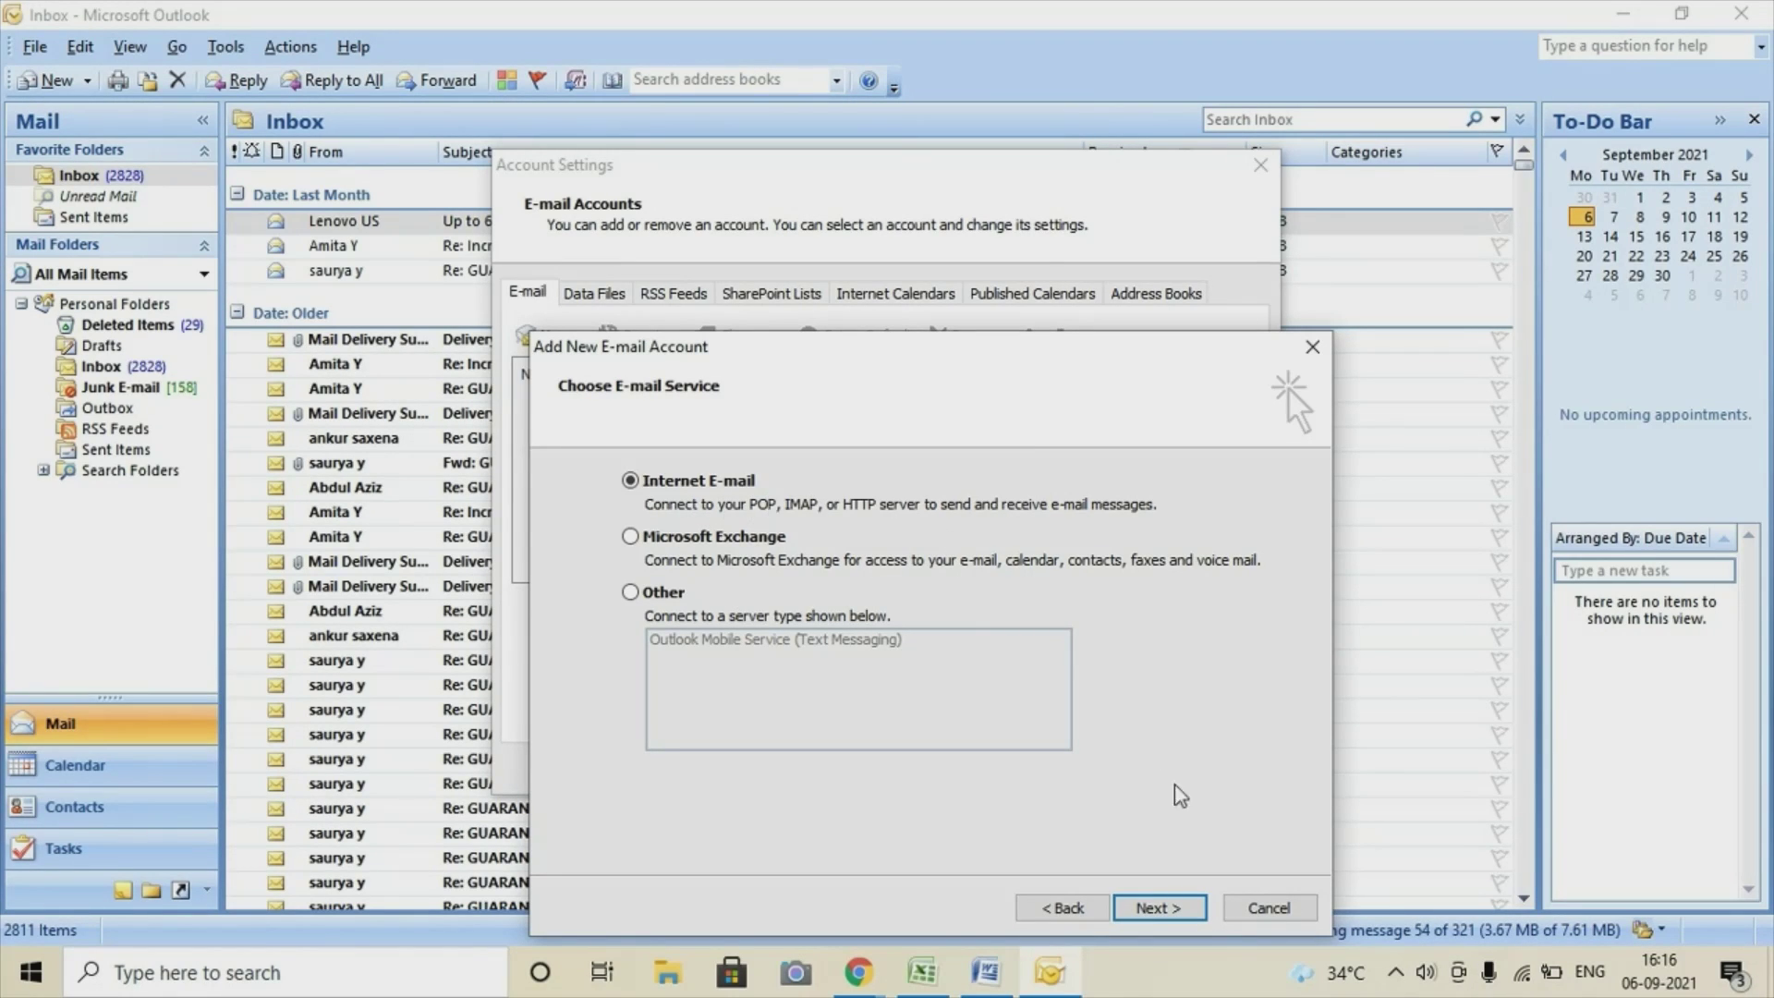
{"action": "left_click", "coordinate": [1159, 908]}
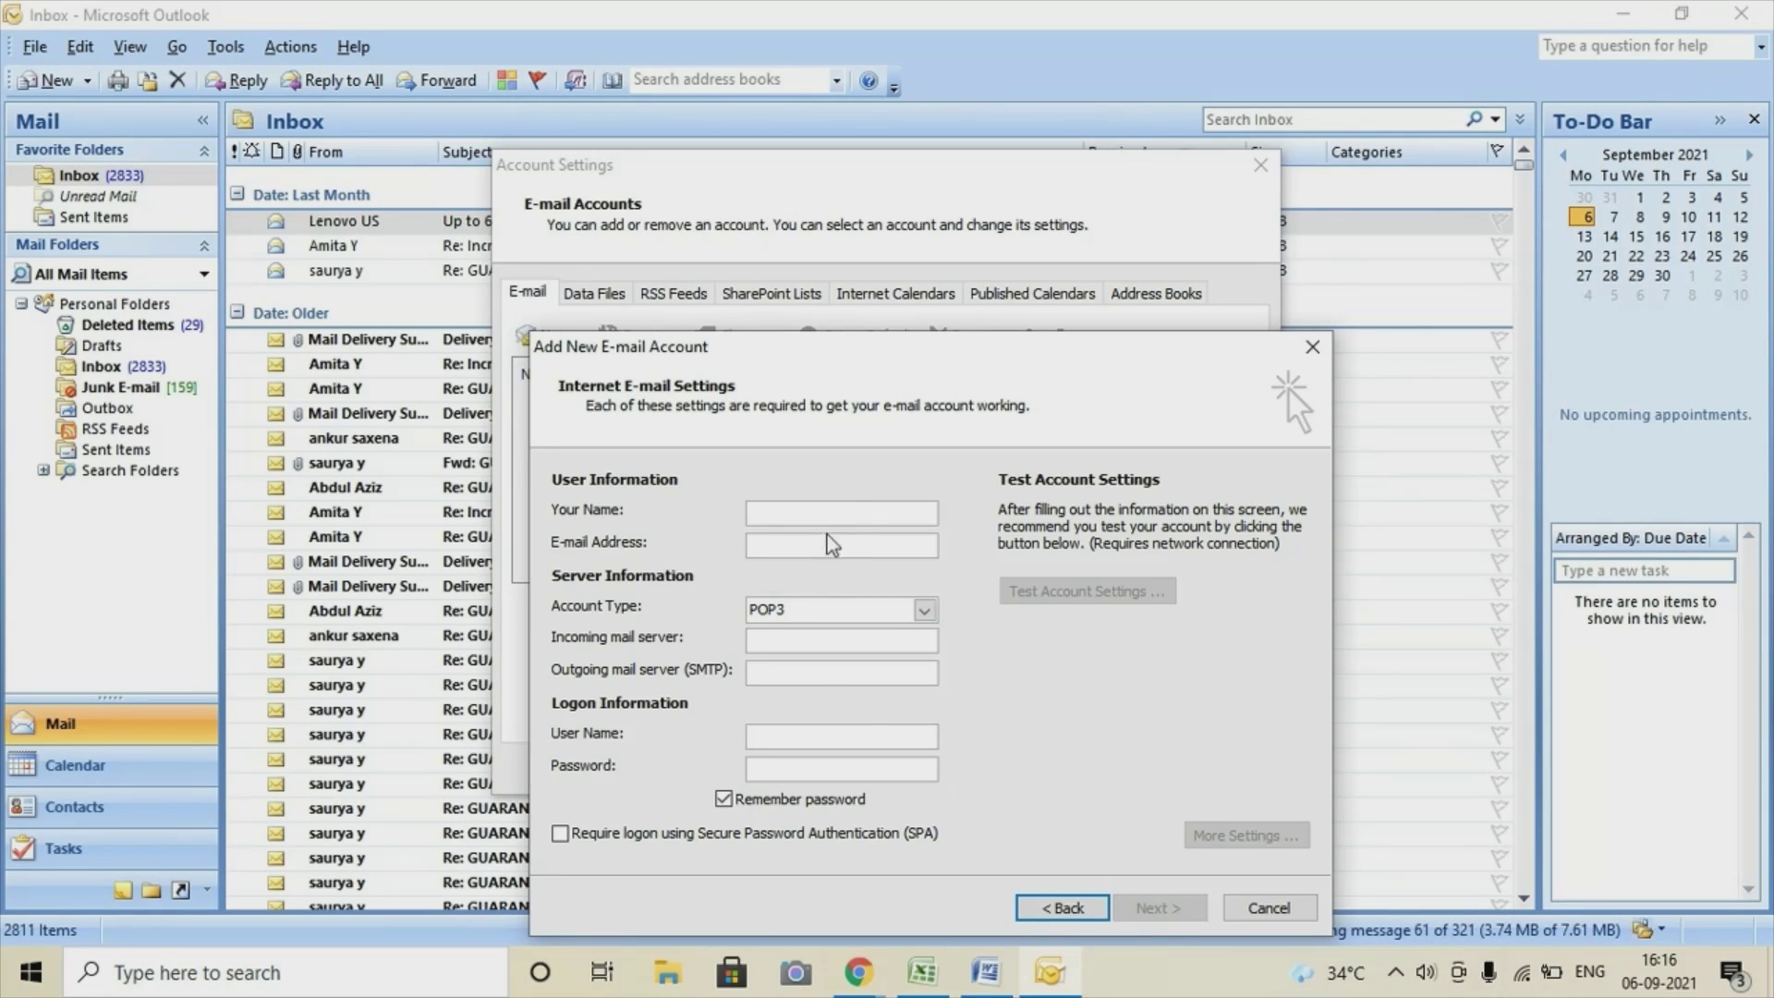
Enter the sender's display name and the Gmail e-mail address.
{"action": "left_click", "coordinate": [803, 518]}
{"action": "type", "text": "L"}
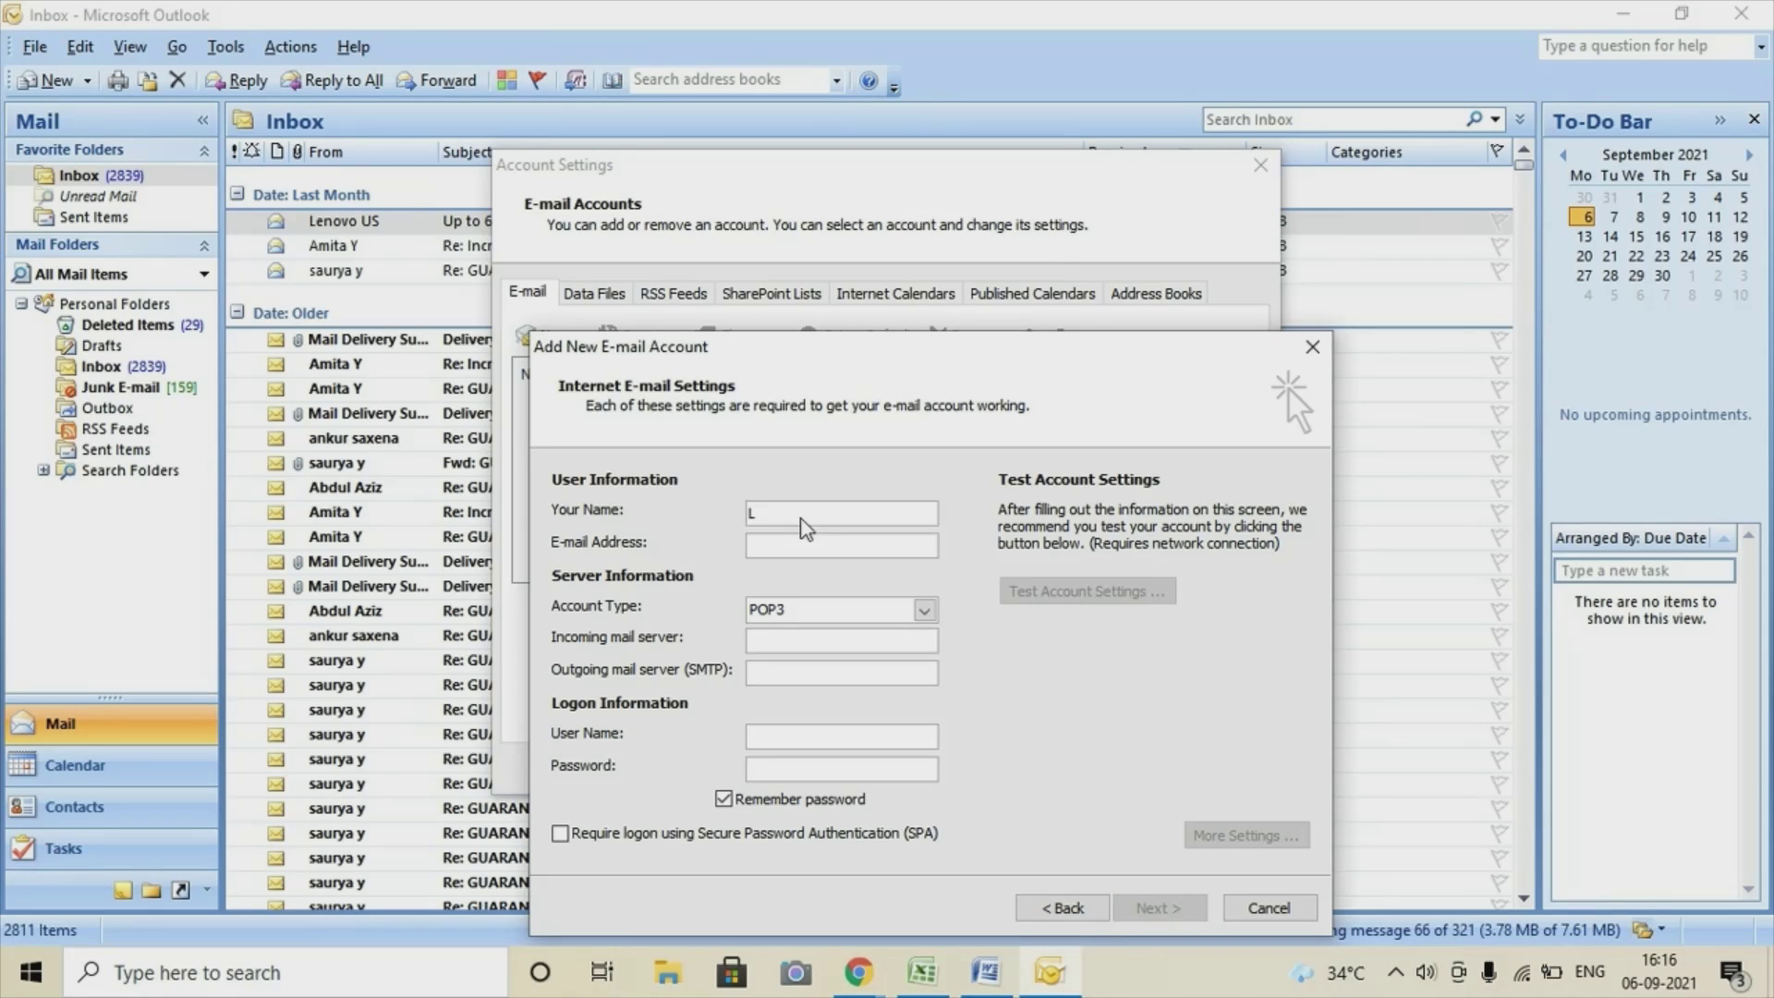
{"action": "type", "text": "ily"}
{"action": "left_click", "coordinate": [809, 549]}
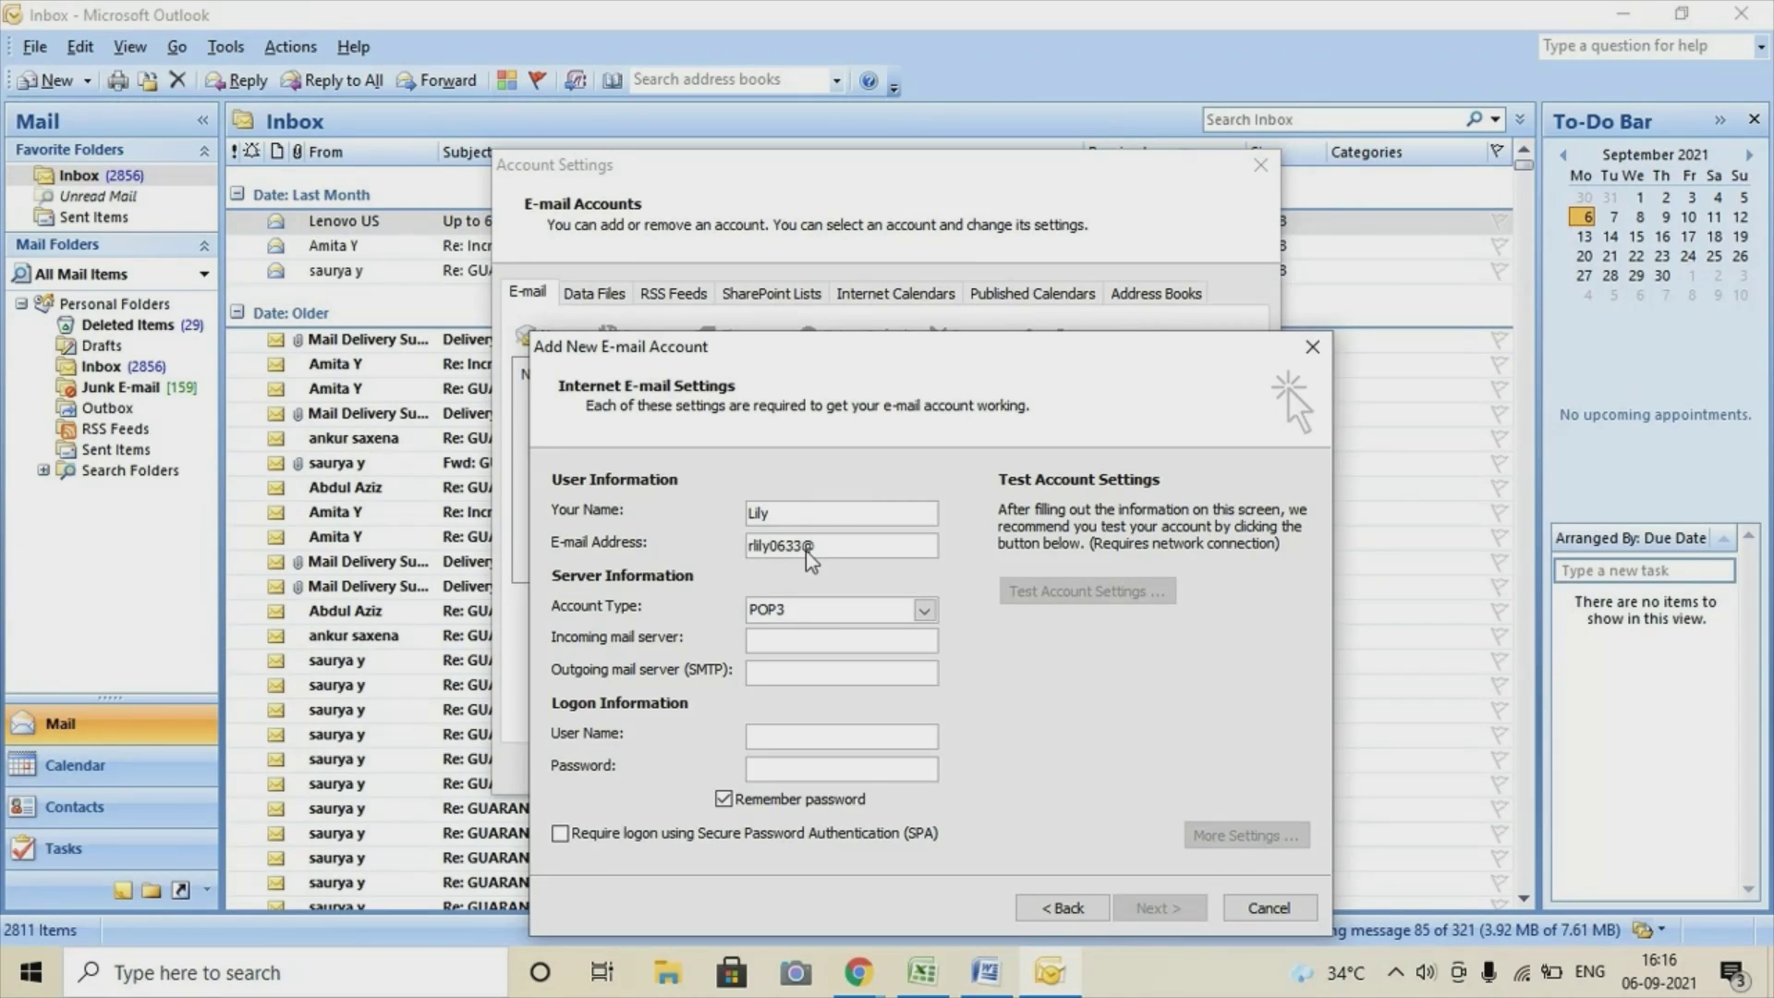
Set servers pop.gmail.com and smtp.gmail.com, the full-address user name, and the account password.
{"action": "left_click", "coordinate": [816, 644]}
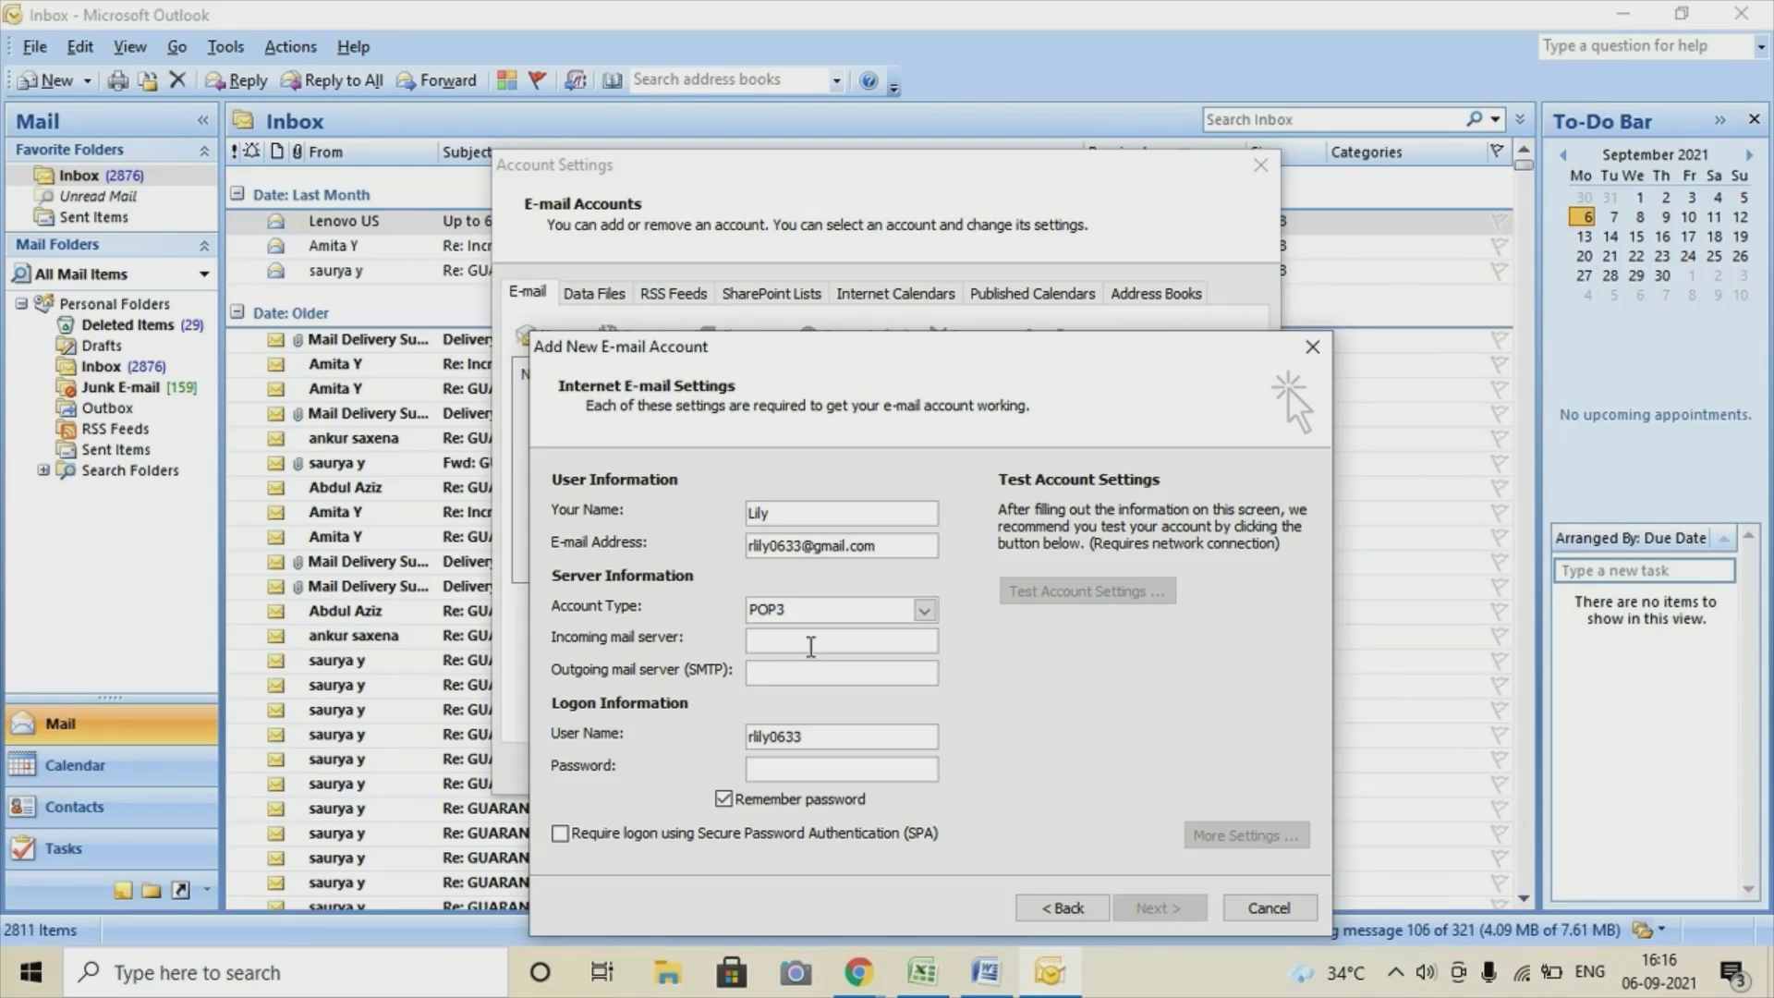
{"action": "type", "text": "pop.gmail.com"}
{"action": "left_click", "coordinate": [790, 666]}
{"action": "type", "text": "s"}
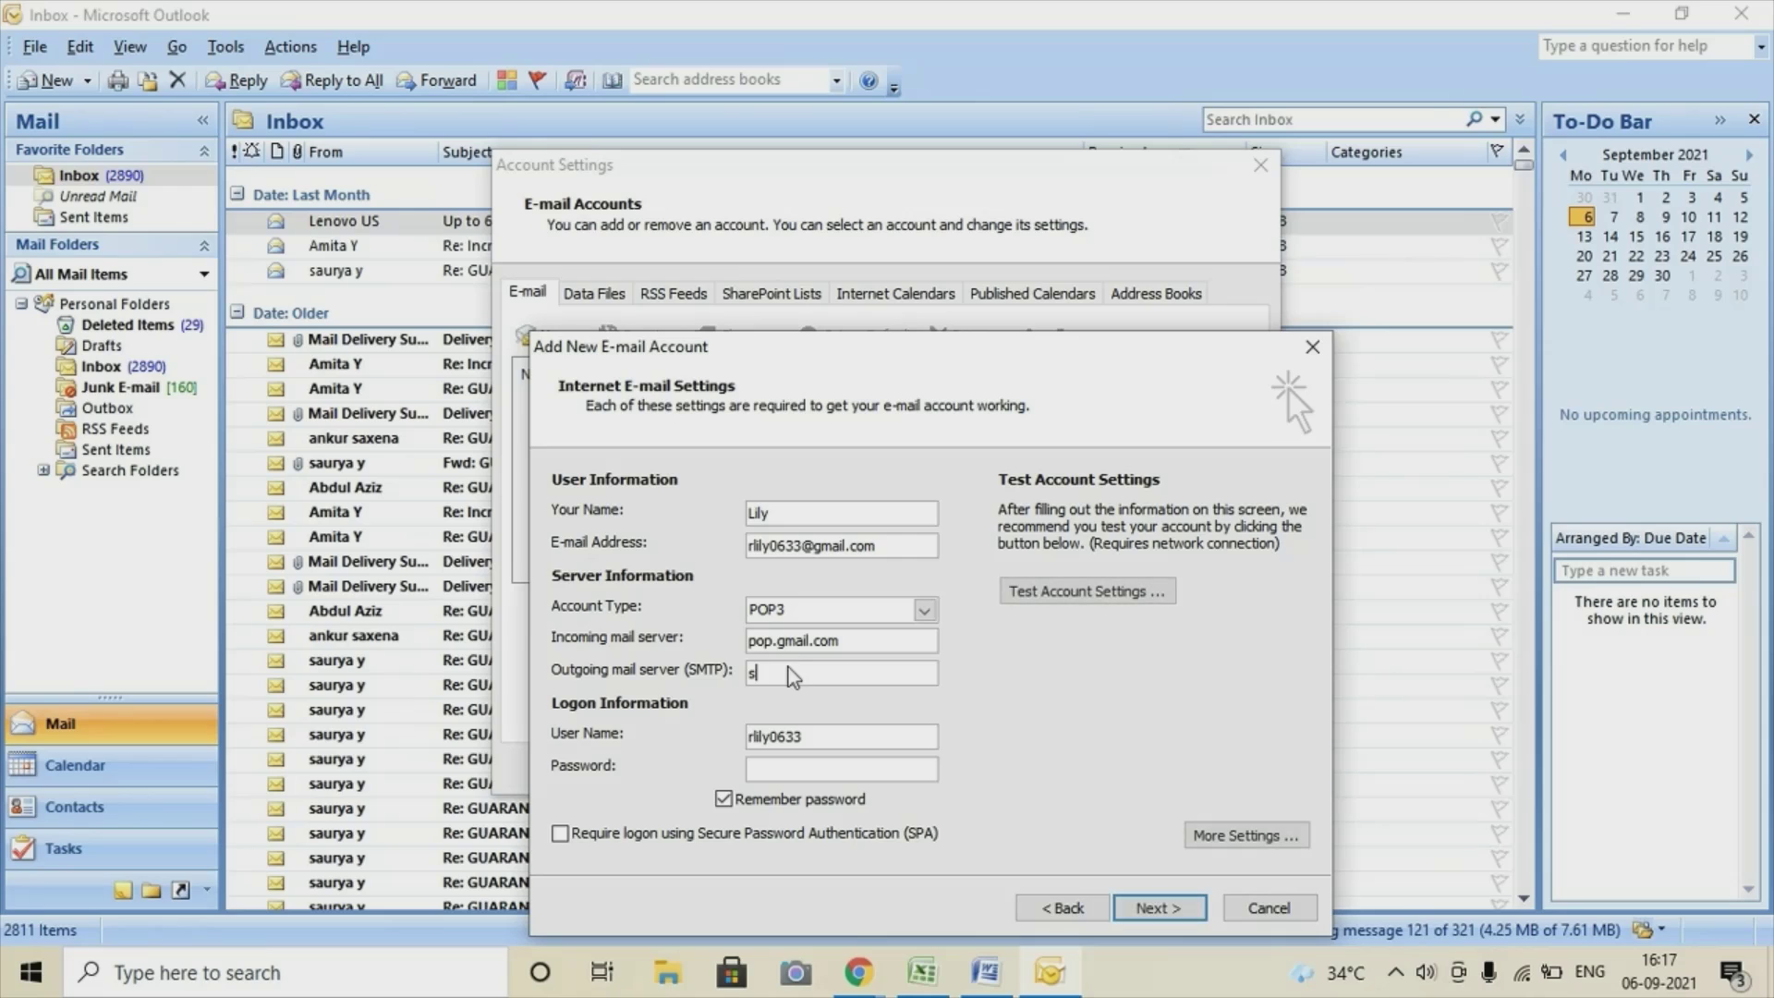
{"action": "type", "text": "mtp.gmail.com"}
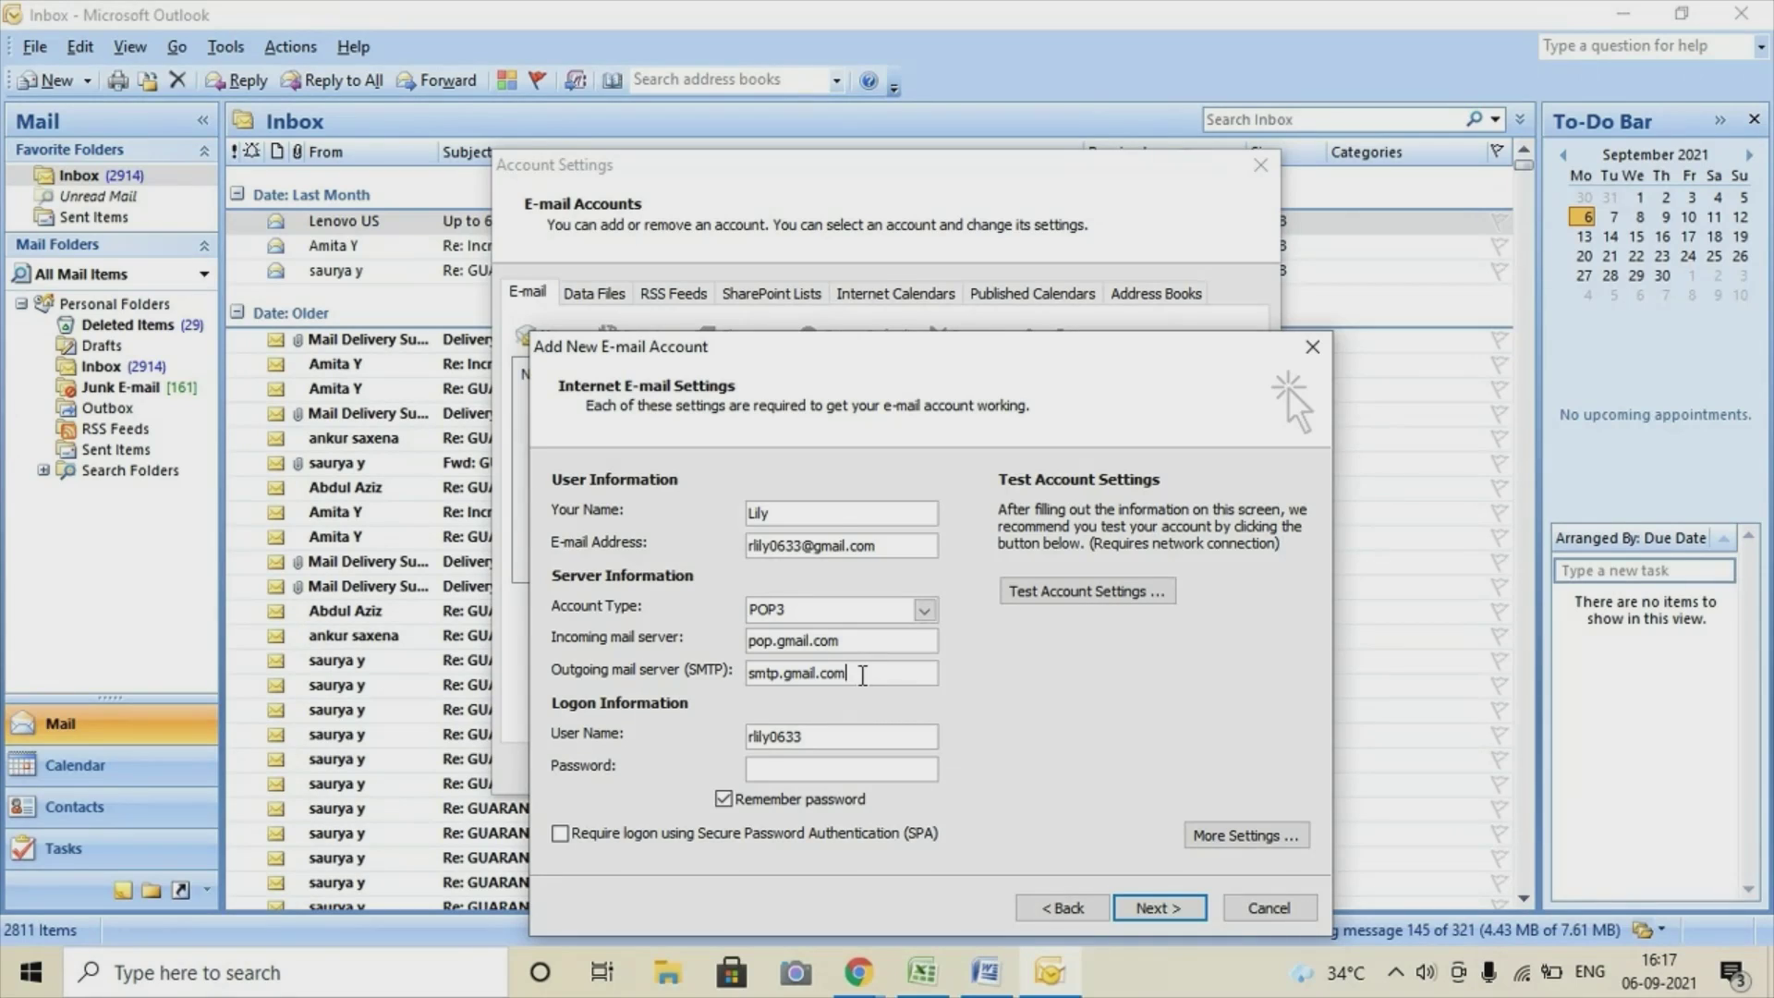
{"action": "left_click", "coordinate": [815, 735]}
{"action": "type", "text": "@gmail.com"}
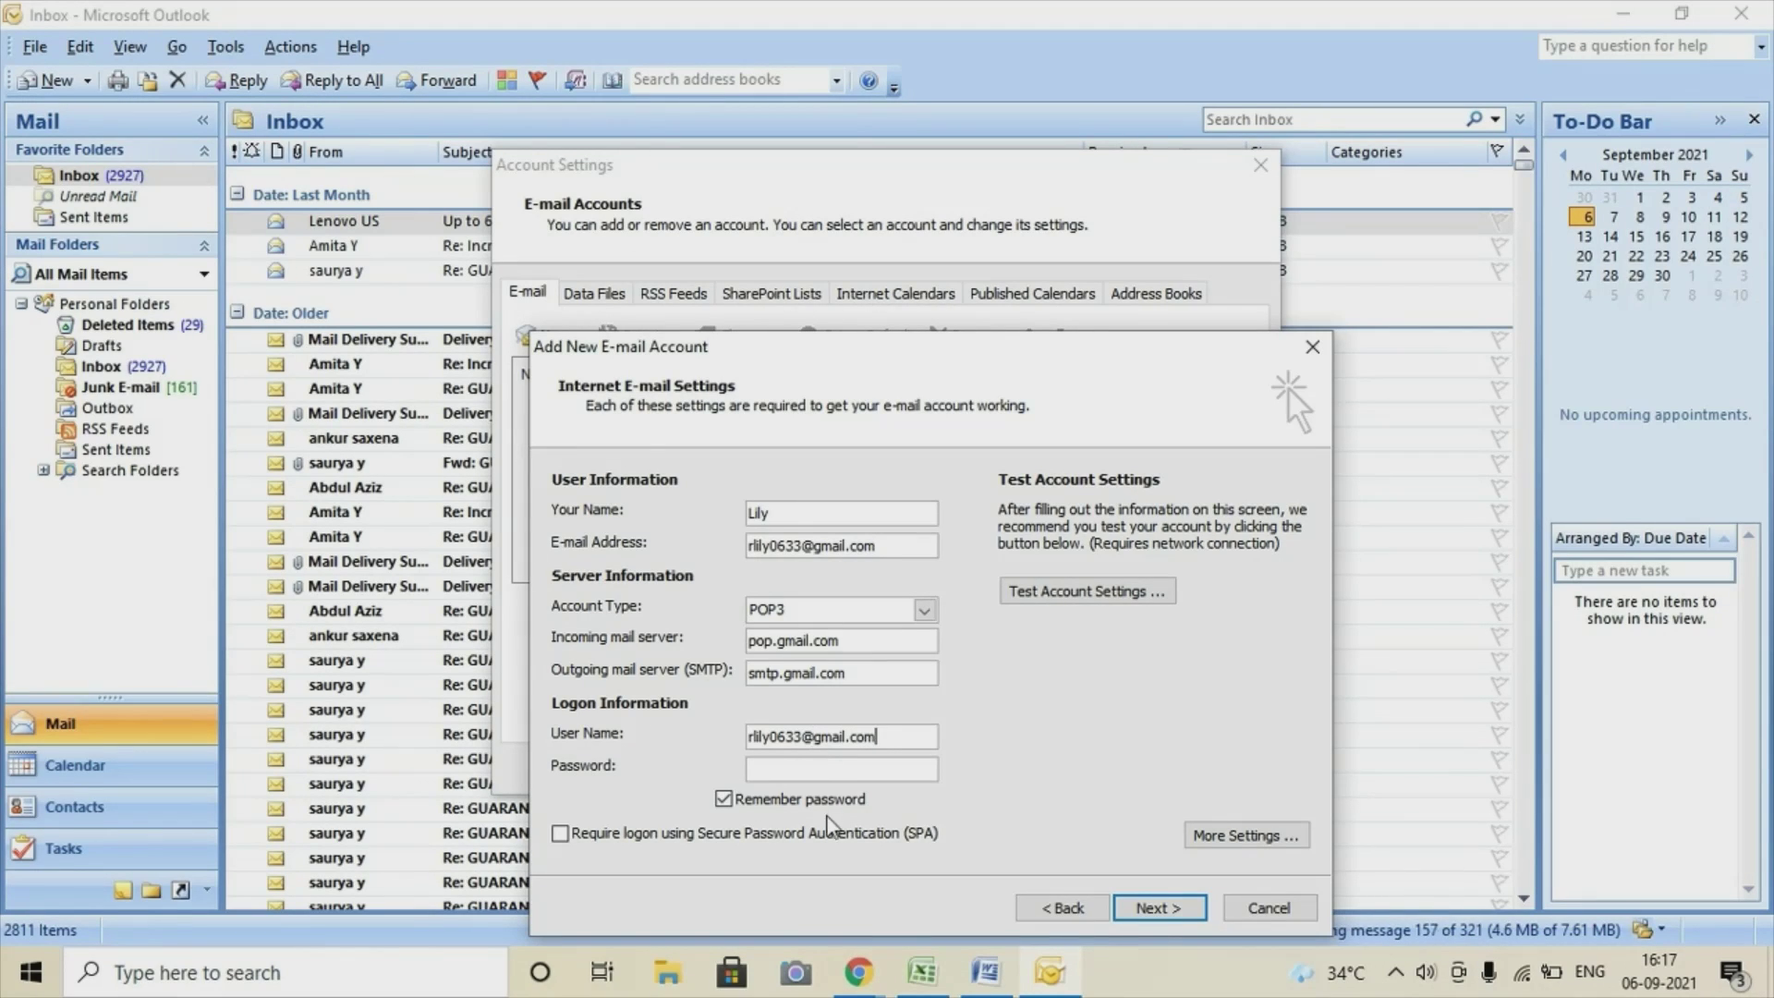
{"action": "left_click", "coordinate": [829, 766]}
{"action": "type", "text": "*"}
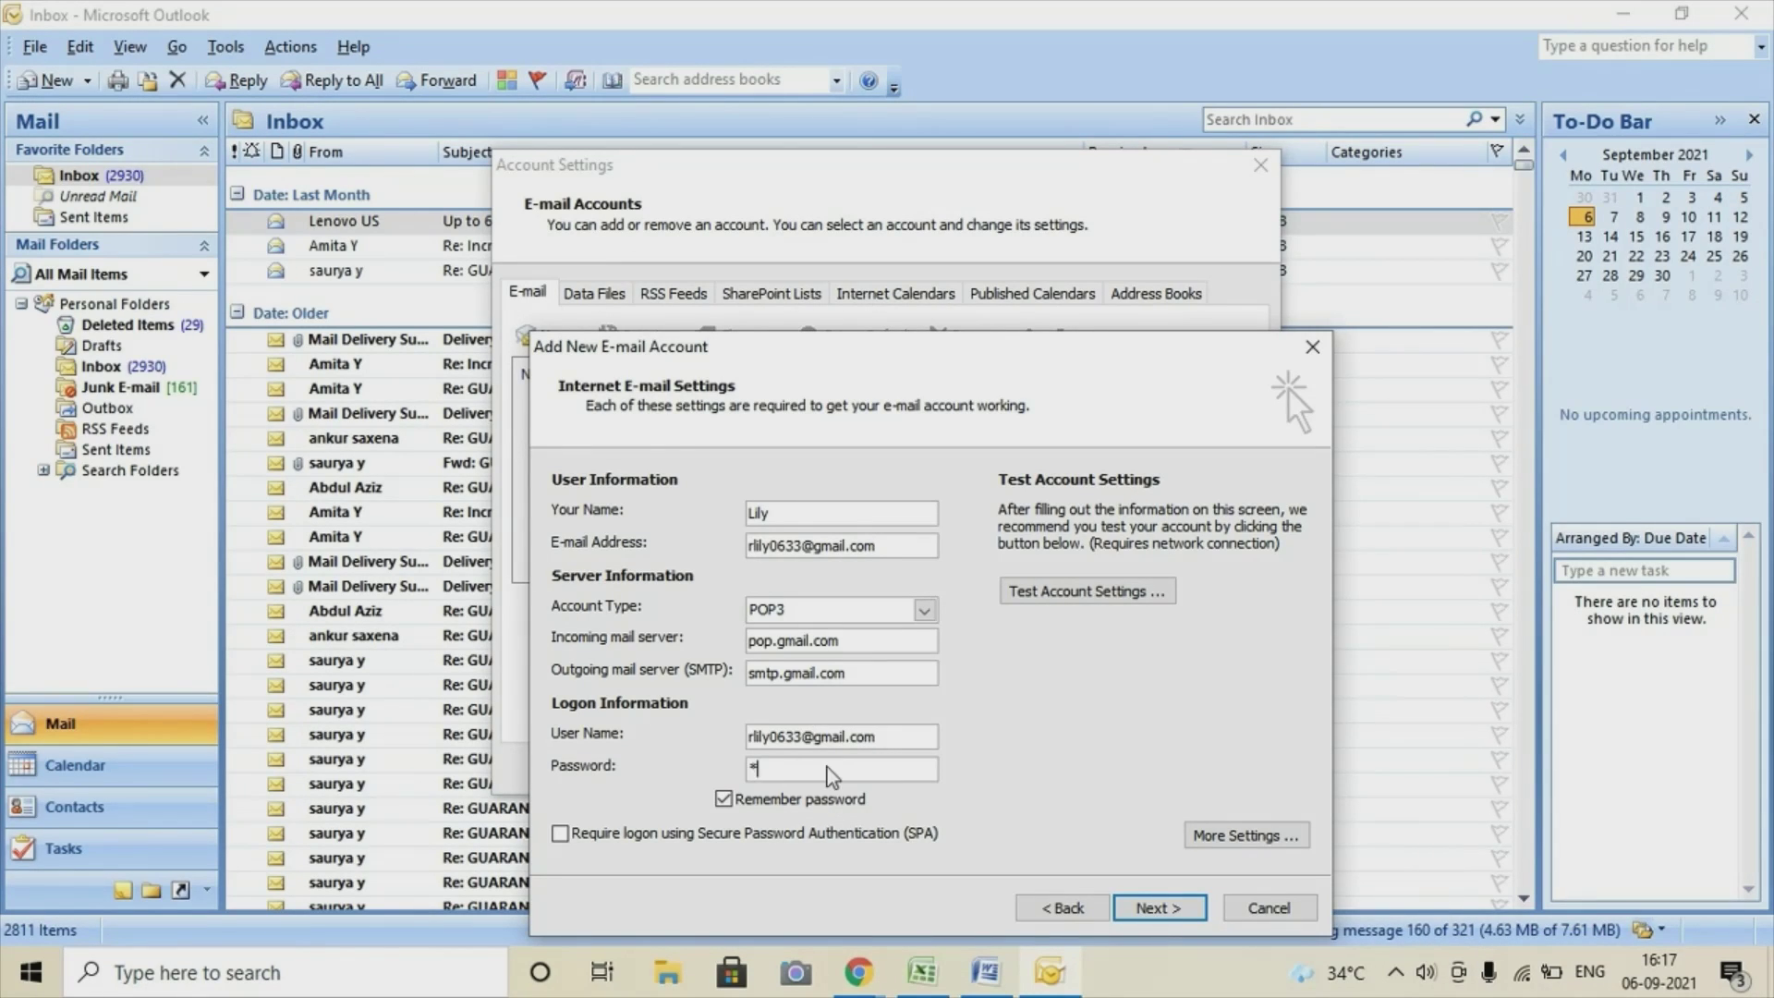
{"action": "type", "text": "********"}
In More Settings, require SMTP authentication using the same settings as the incoming server.
{"action": "left_click", "coordinate": [1216, 837]}
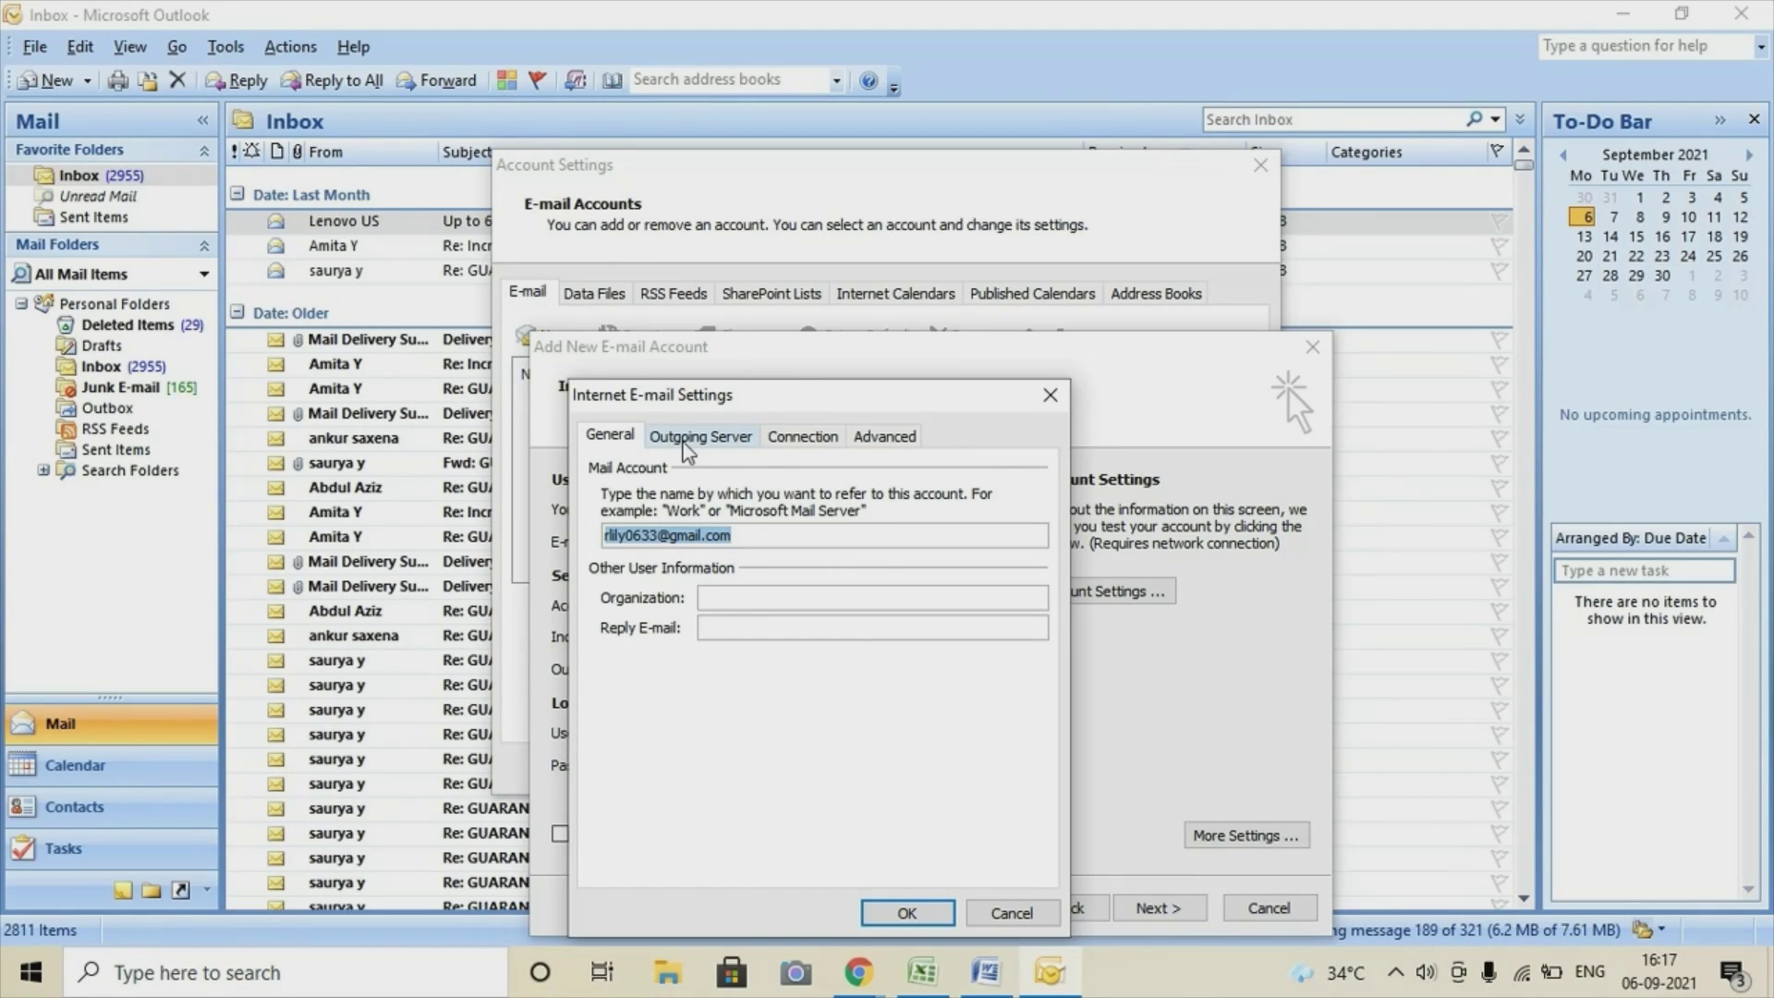
{"action": "left_click", "coordinate": [685, 447]}
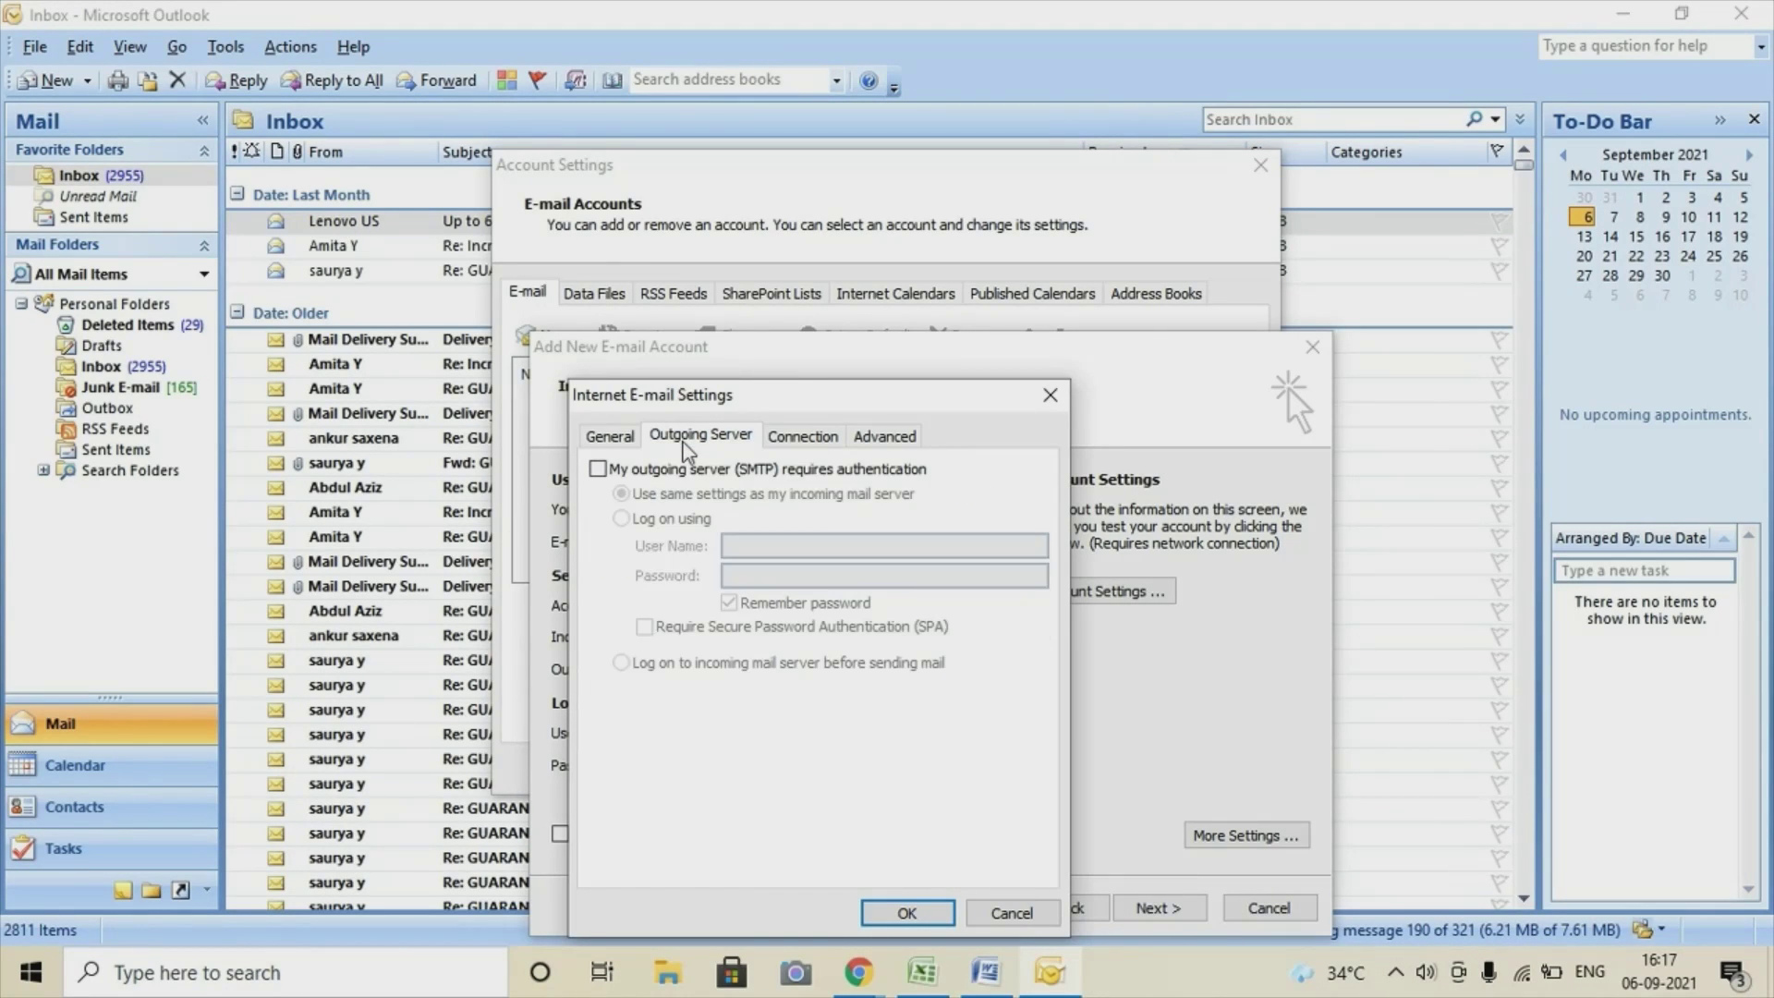
{"action": "left_click", "coordinate": [598, 470]}
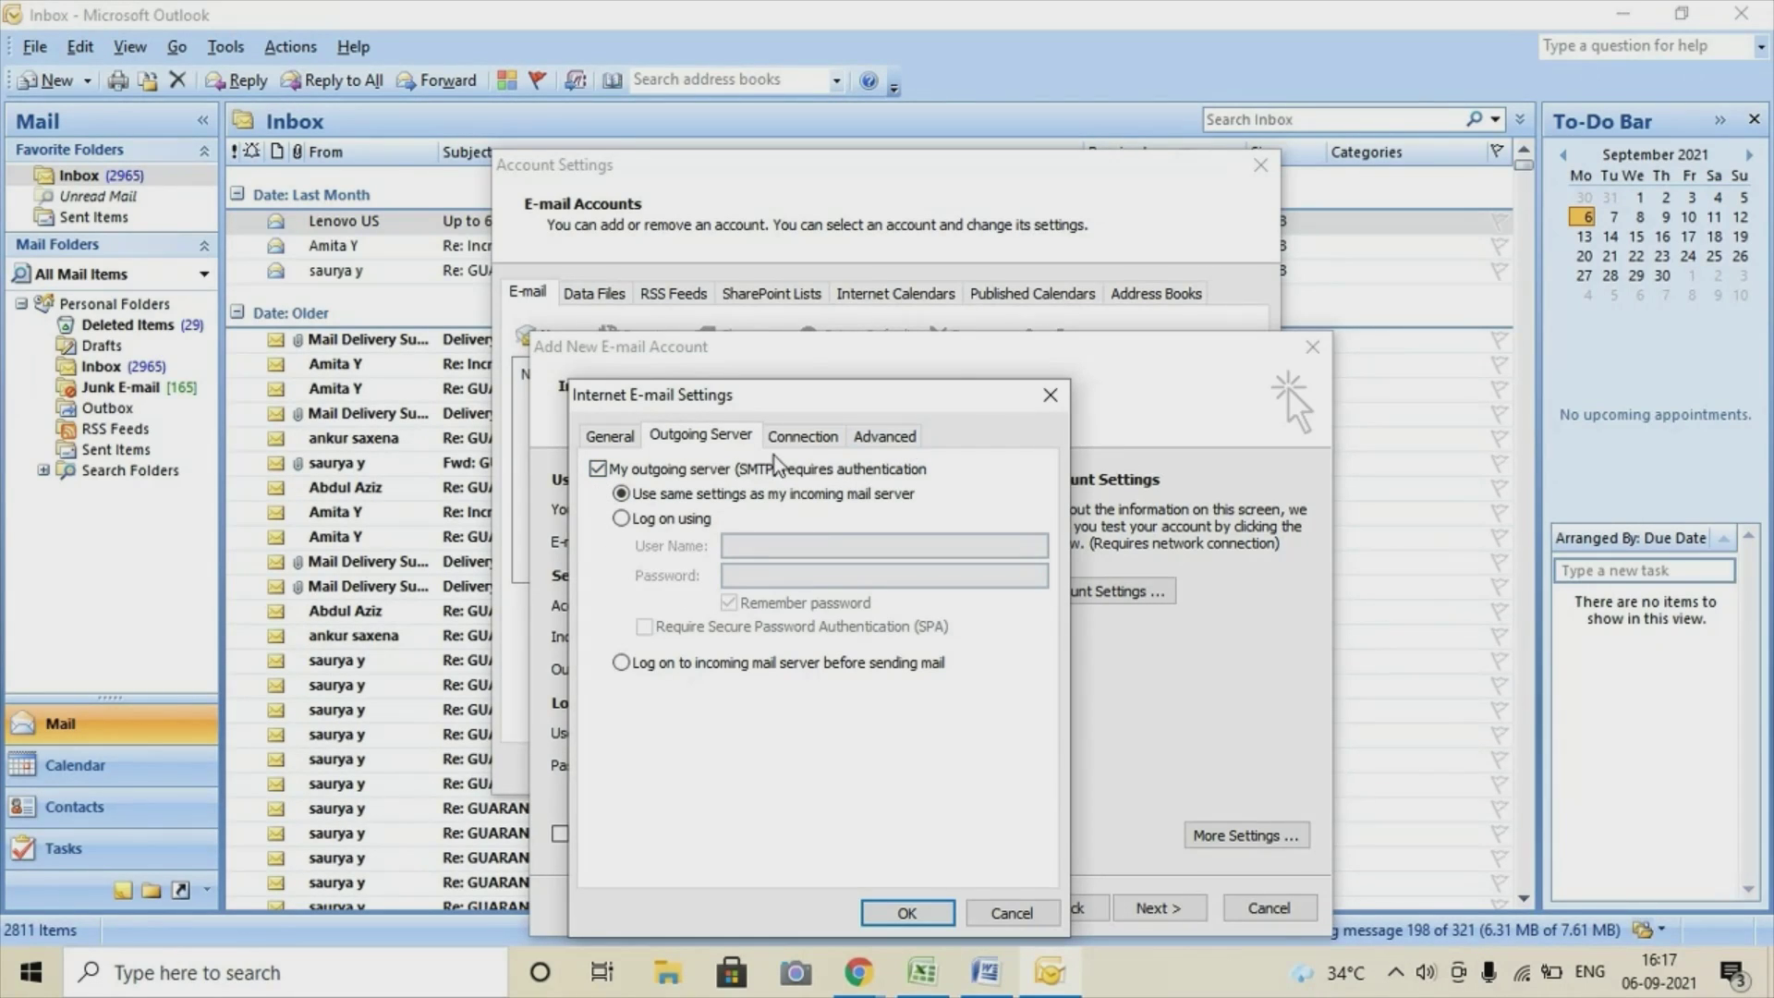
Use SSL on port 995 for incoming POP3 and SSL on port 465 for outgoing SMTP.
{"action": "left_click", "coordinate": [885, 438]}
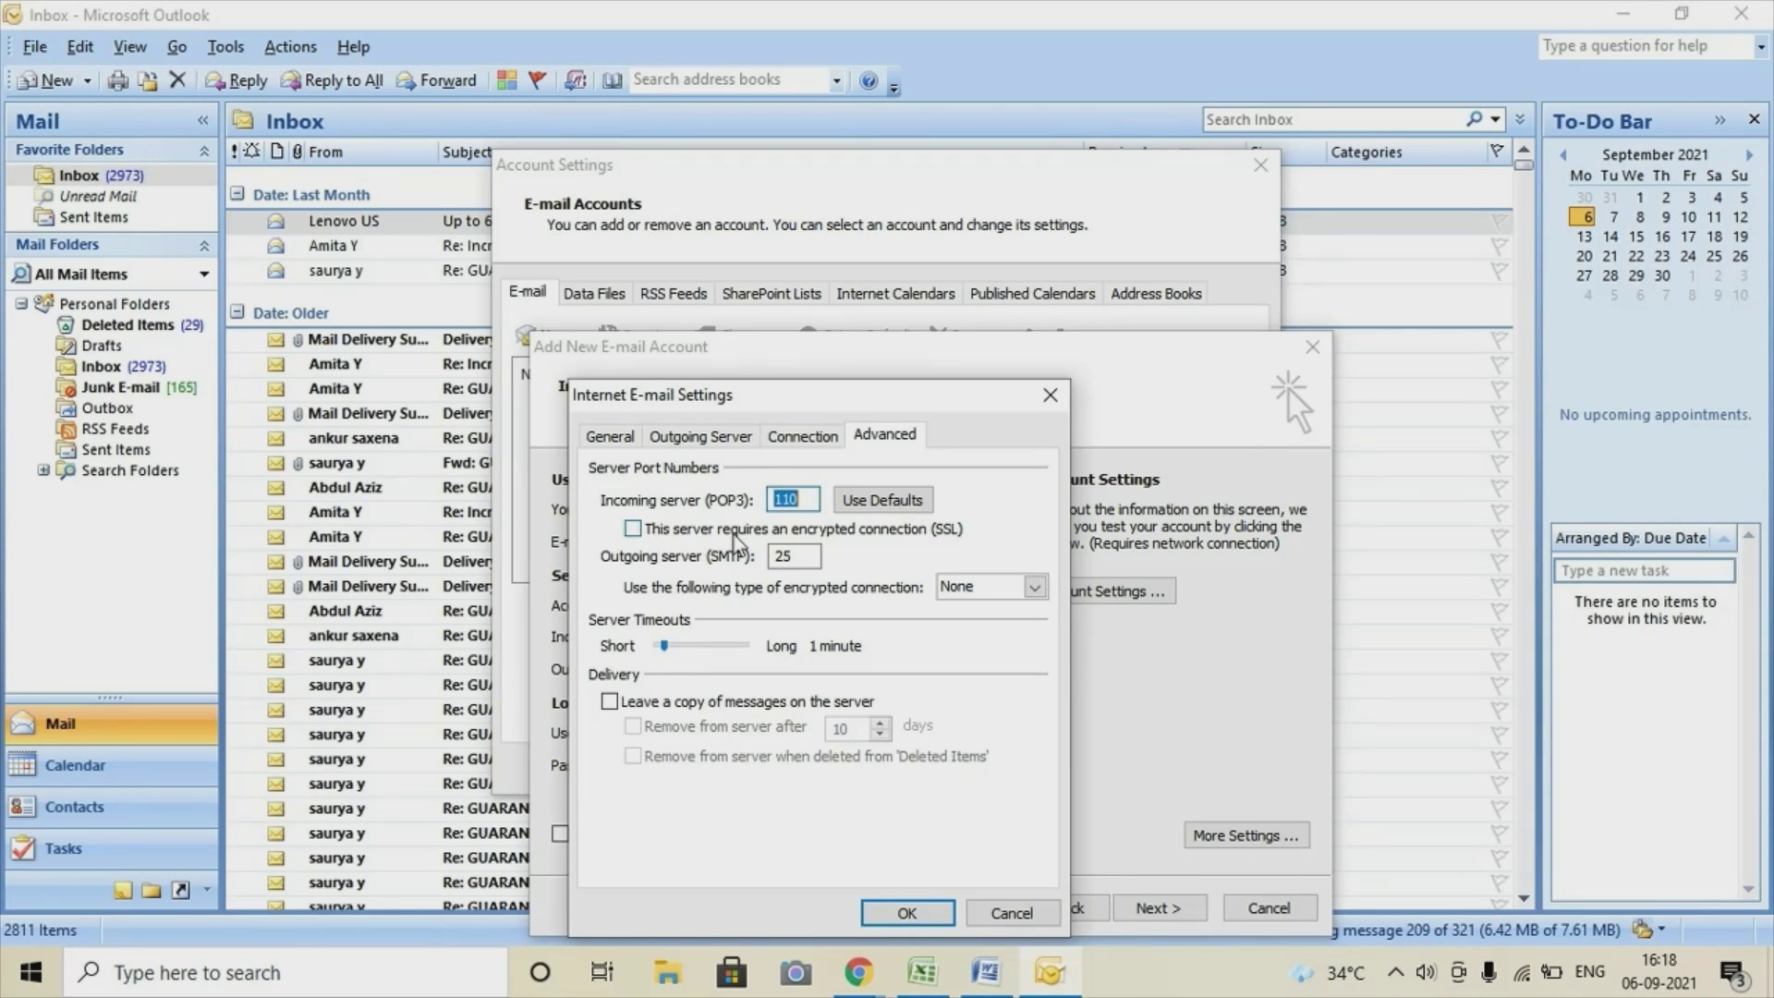
{"action": "left_click", "coordinate": [634, 530]}
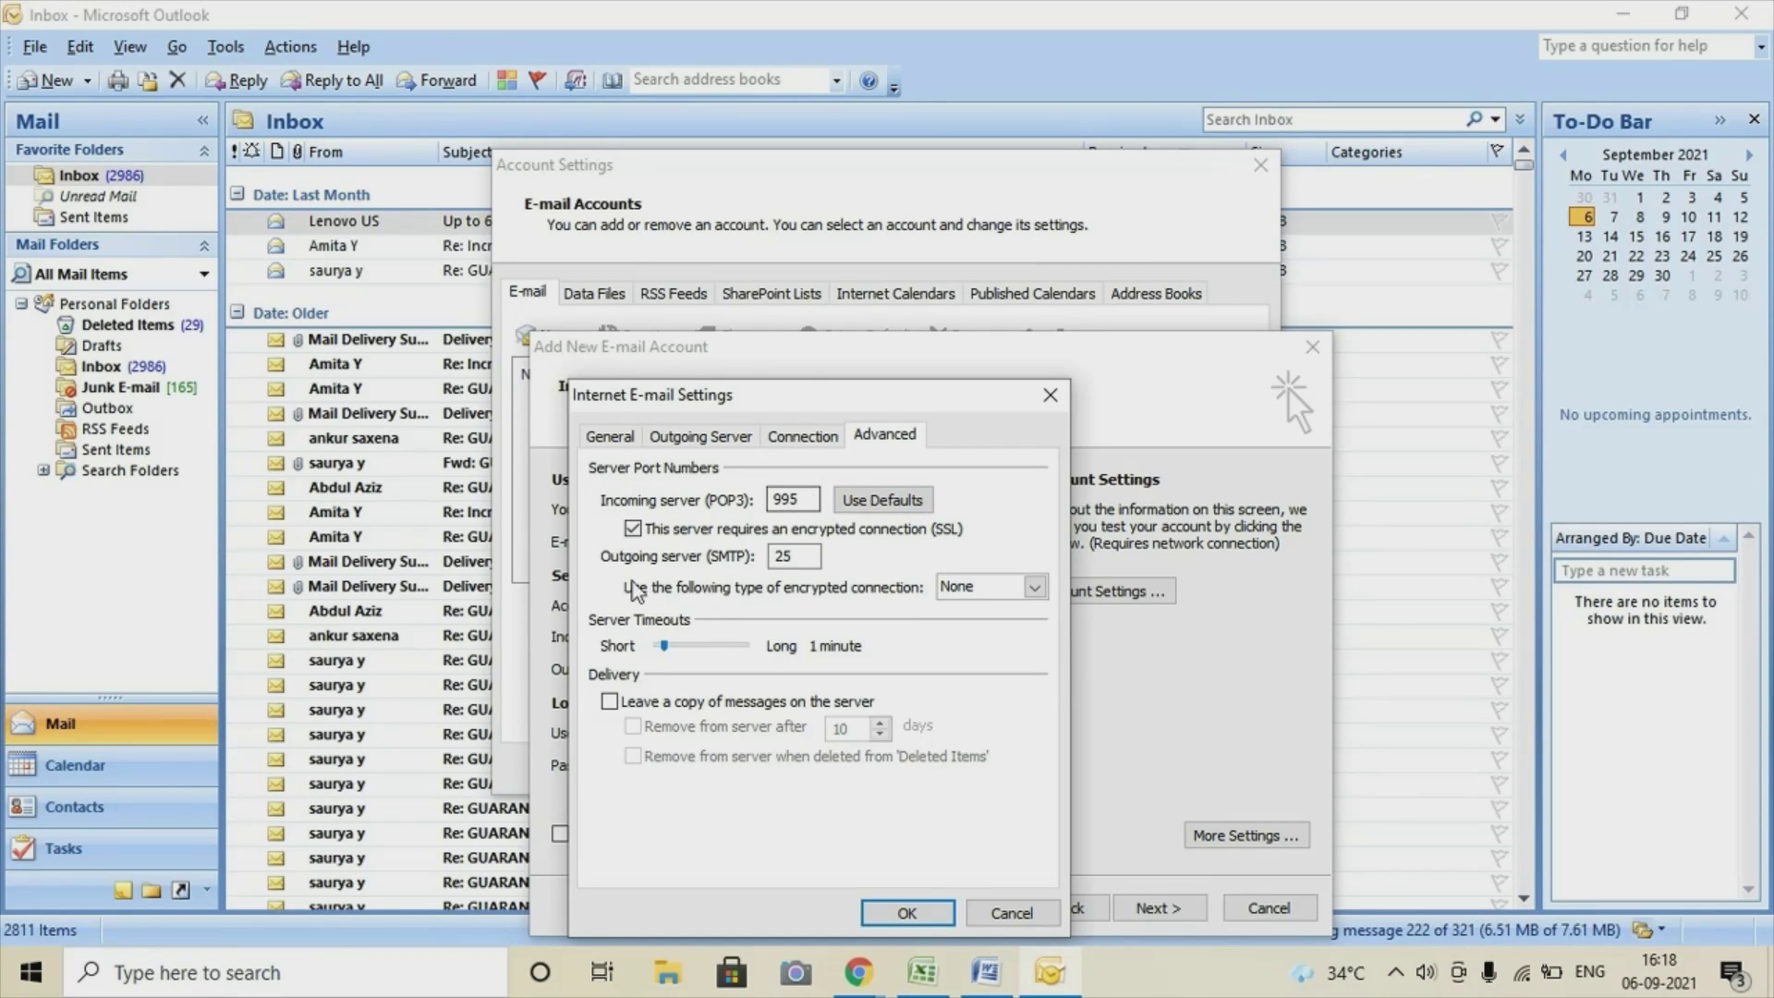
{"action": "left_click", "coordinate": [805, 555]}
{"action": "key", "text": "BackSpace"}
{"action": "key", "text": "BackSpace"}
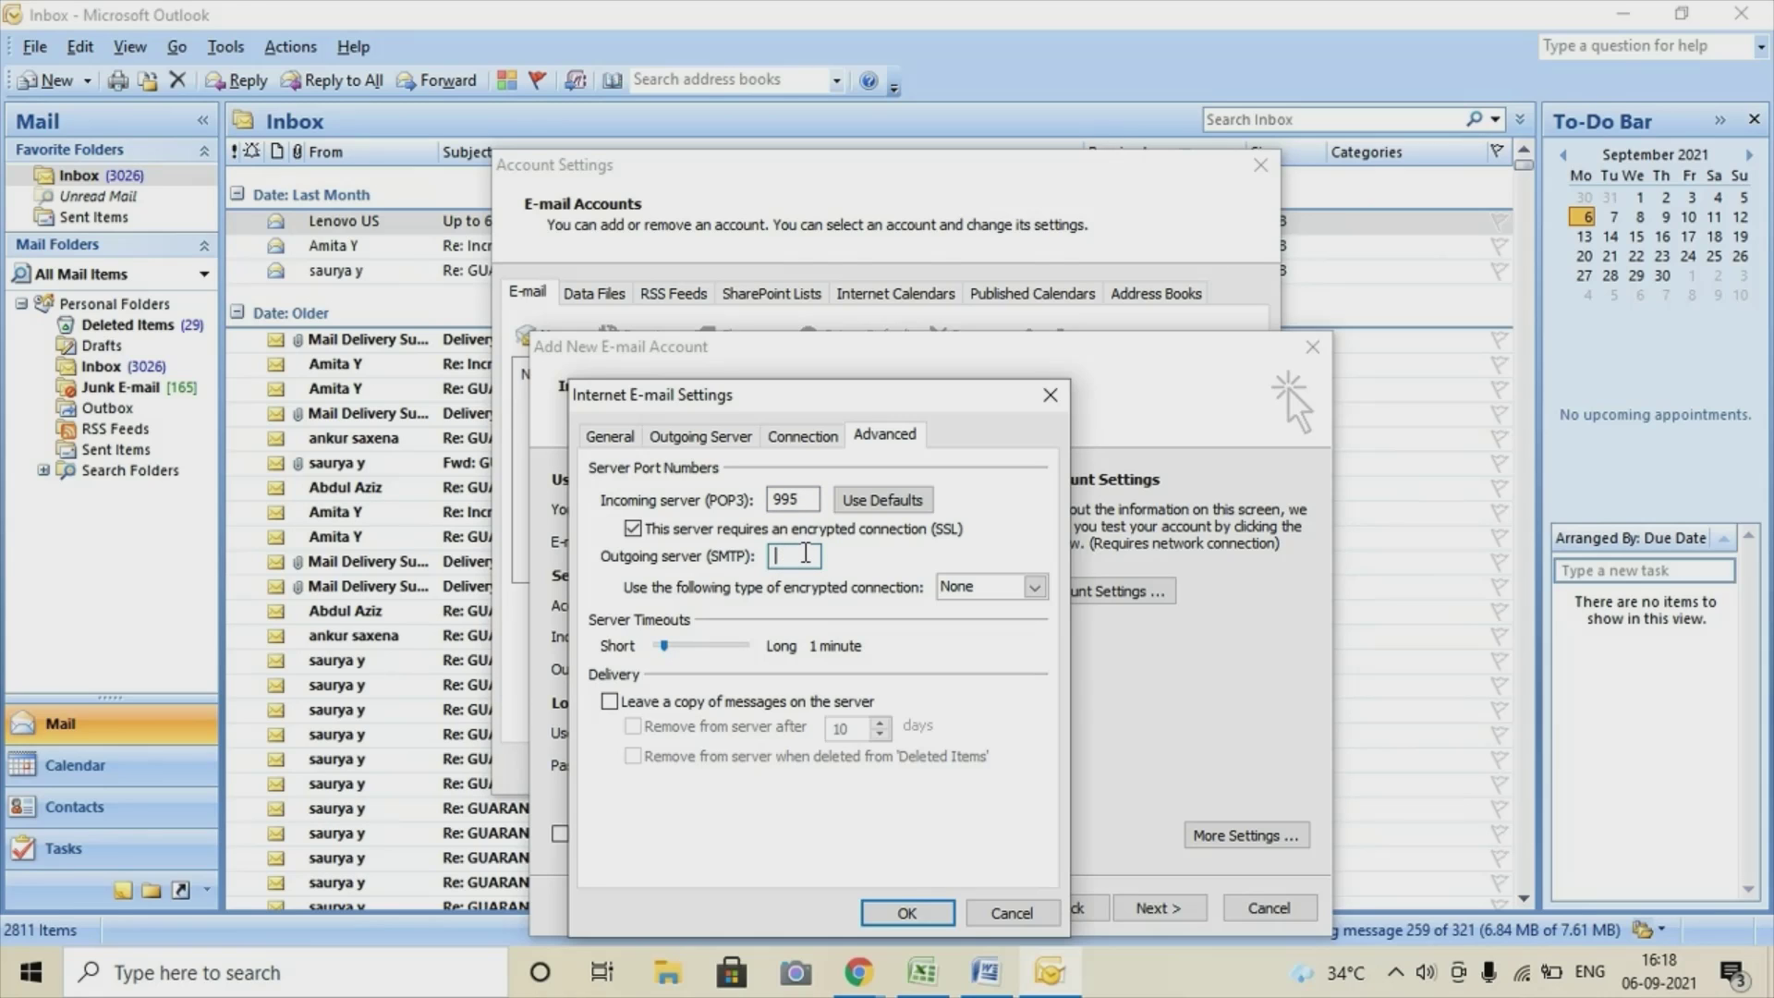
{"action": "type", "text": "465"}
{"action": "left_click", "coordinate": [1039, 590]}
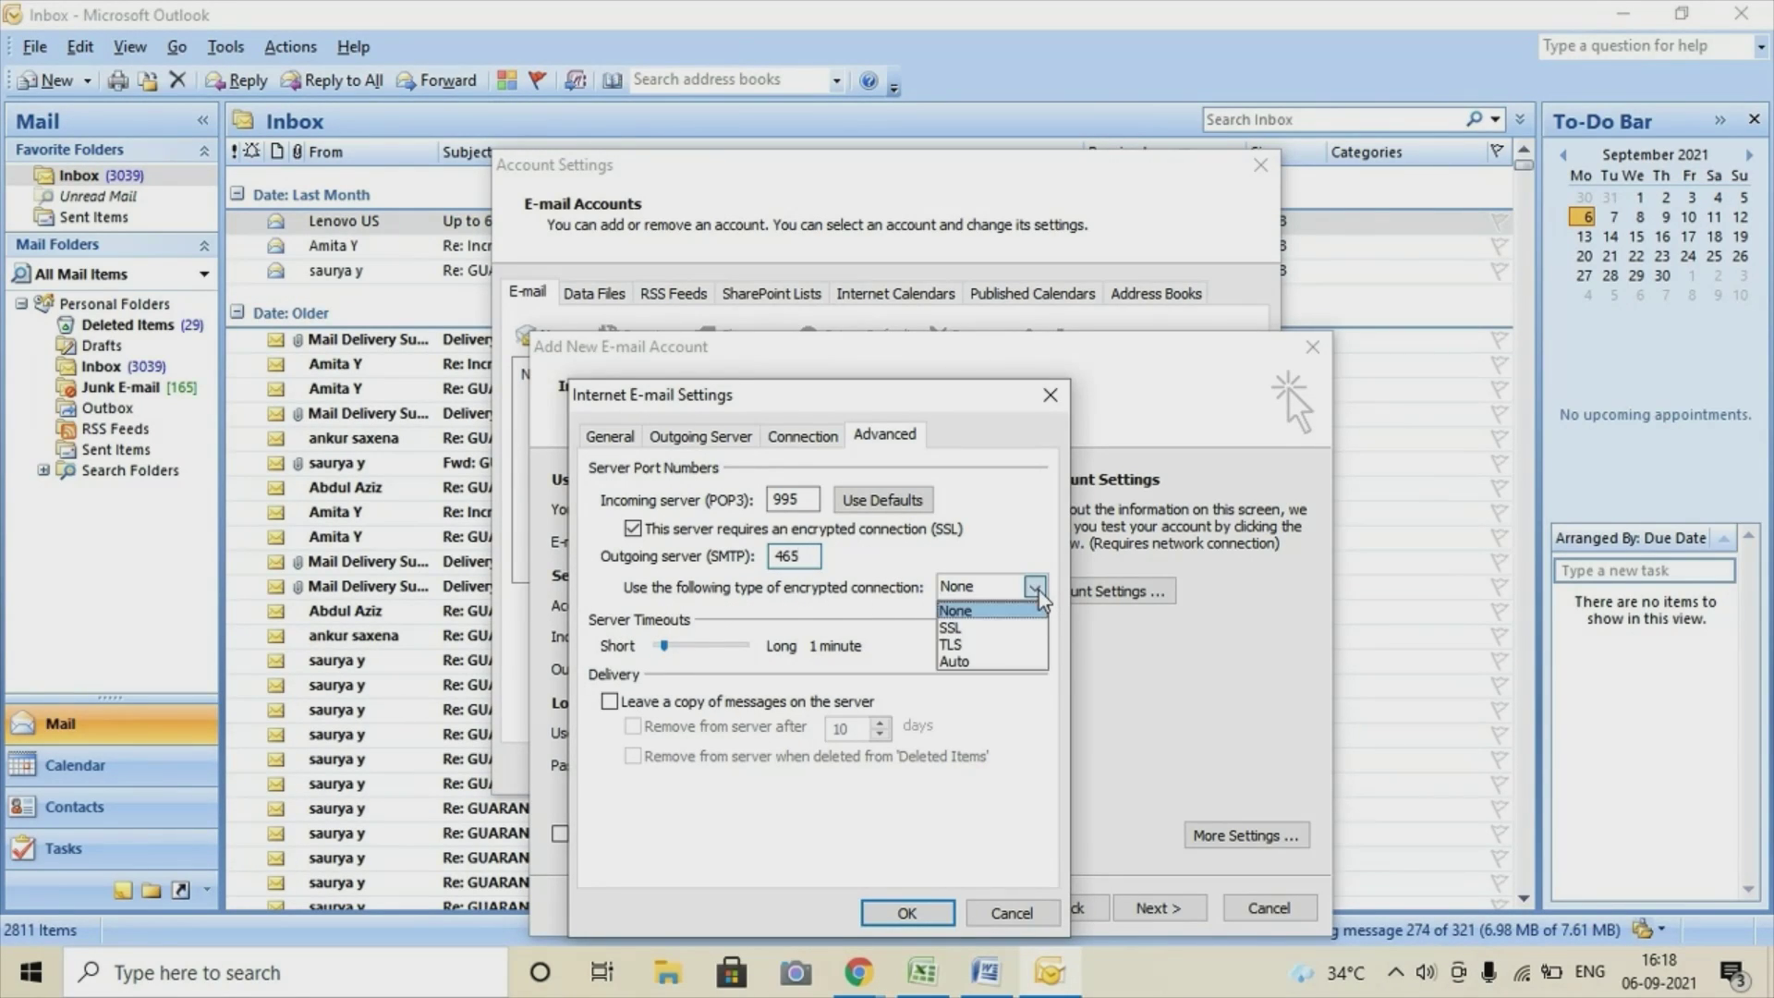
{"action": "left_click", "coordinate": [1000, 626]}
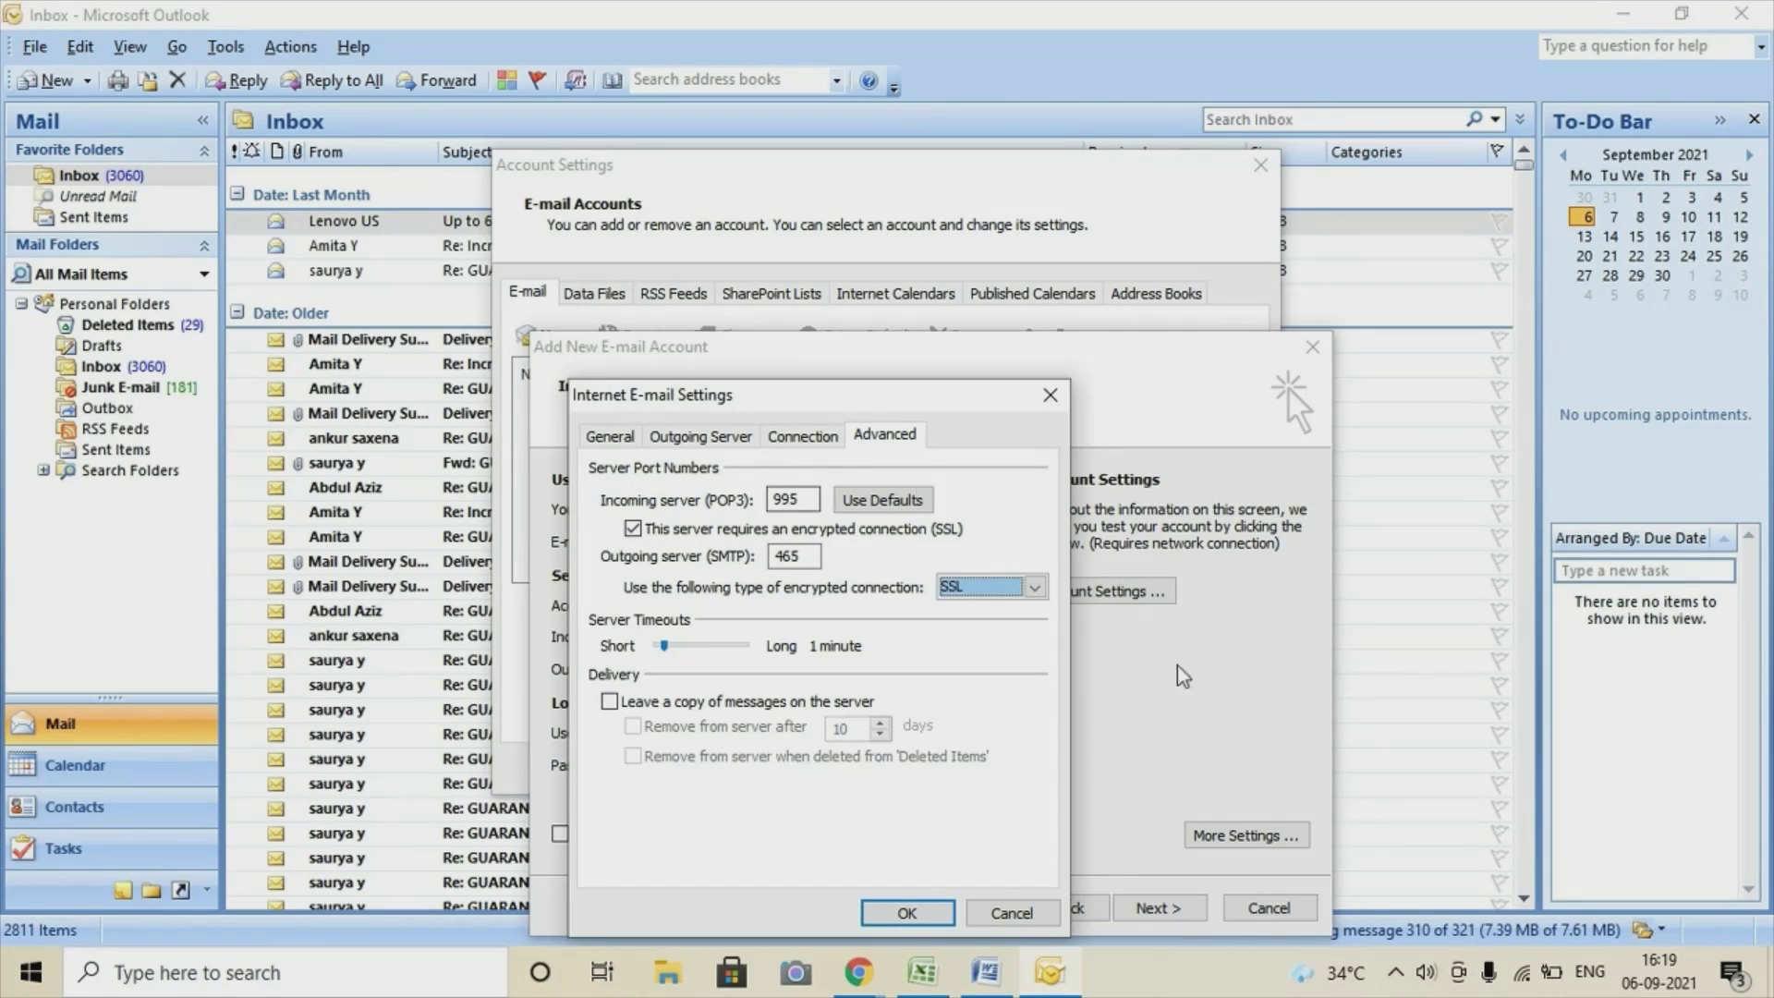
Apply the advanced settings, pass the account test, and finish adding the Gmail account.
{"action": "left_click", "coordinate": [908, 915]}
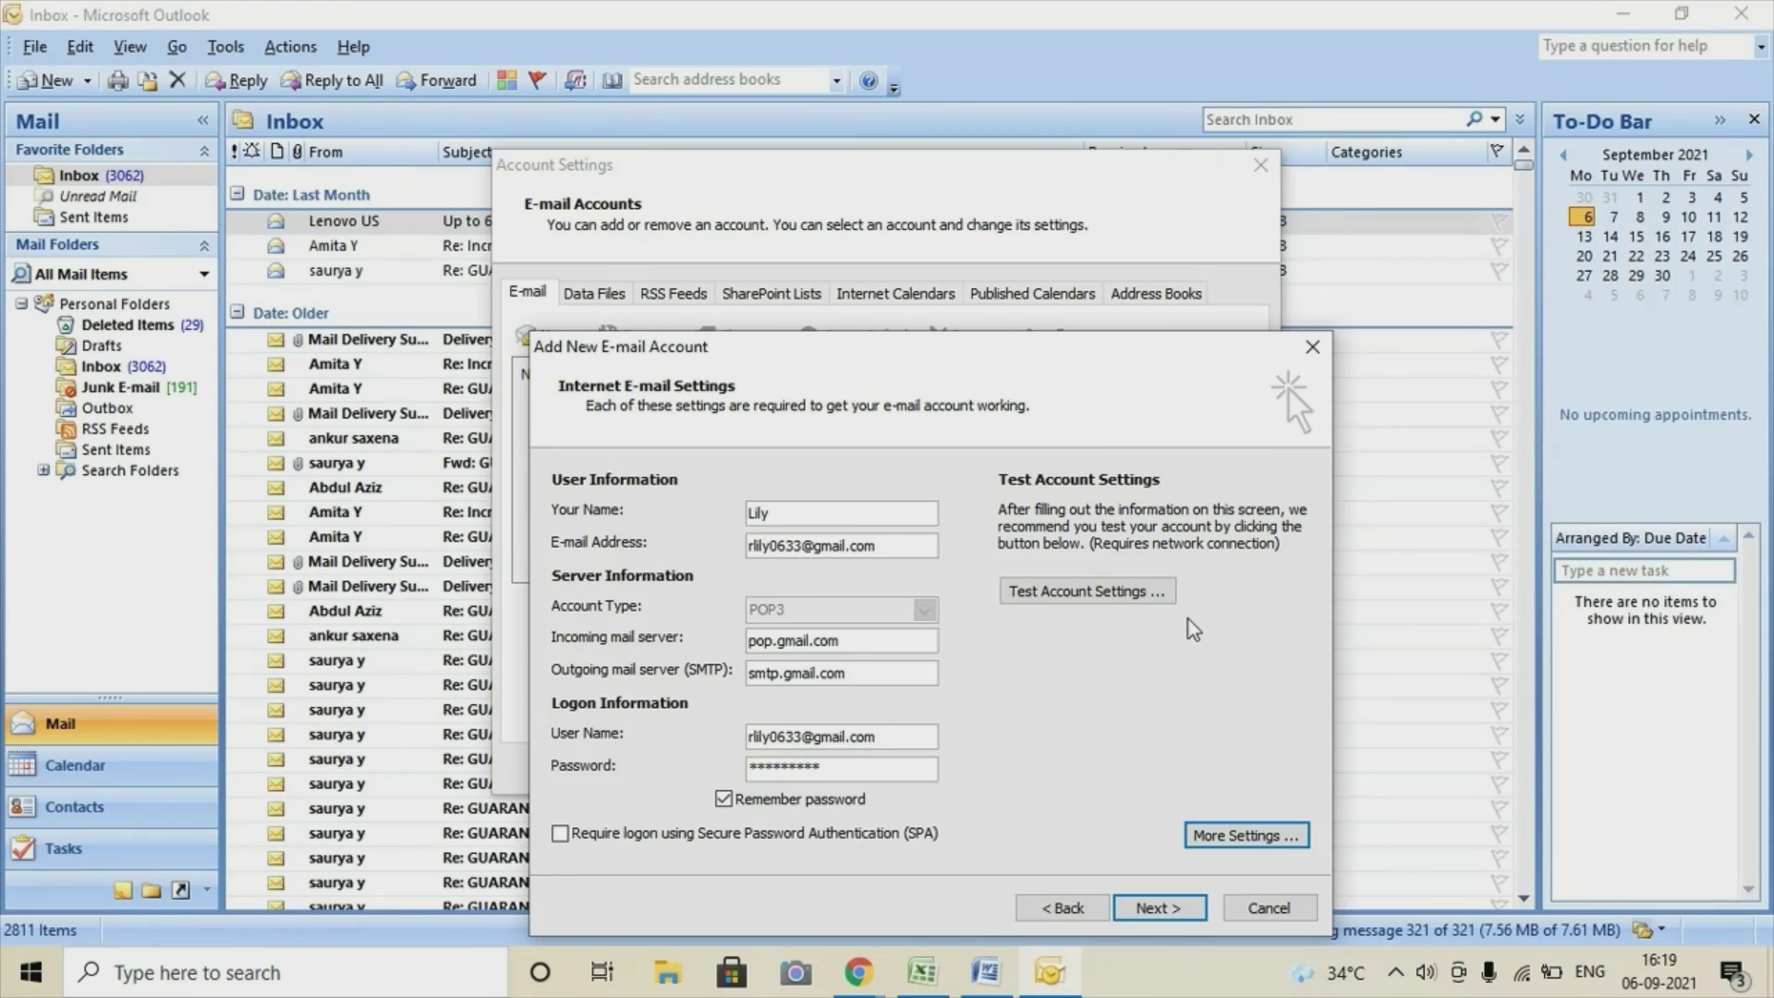
{"action": "left_click", "coordinate": [1085, 600]}
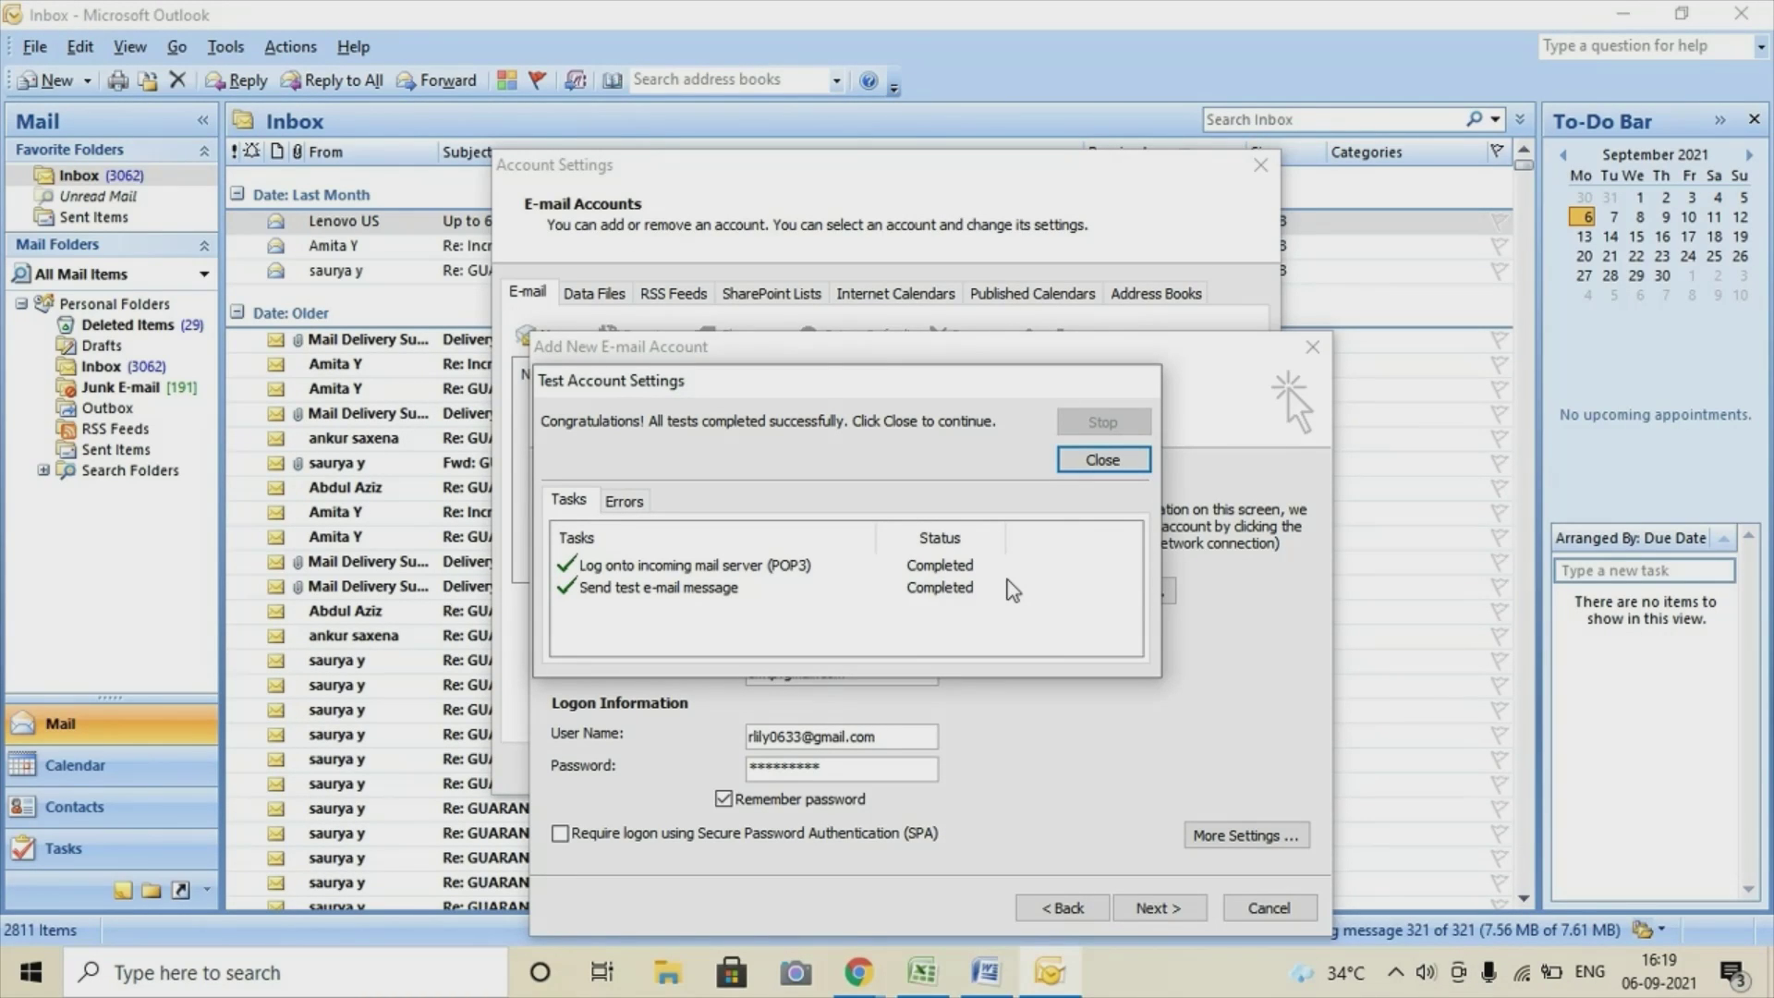
{"action": "left_click", "coordinate": [1108, 462]}
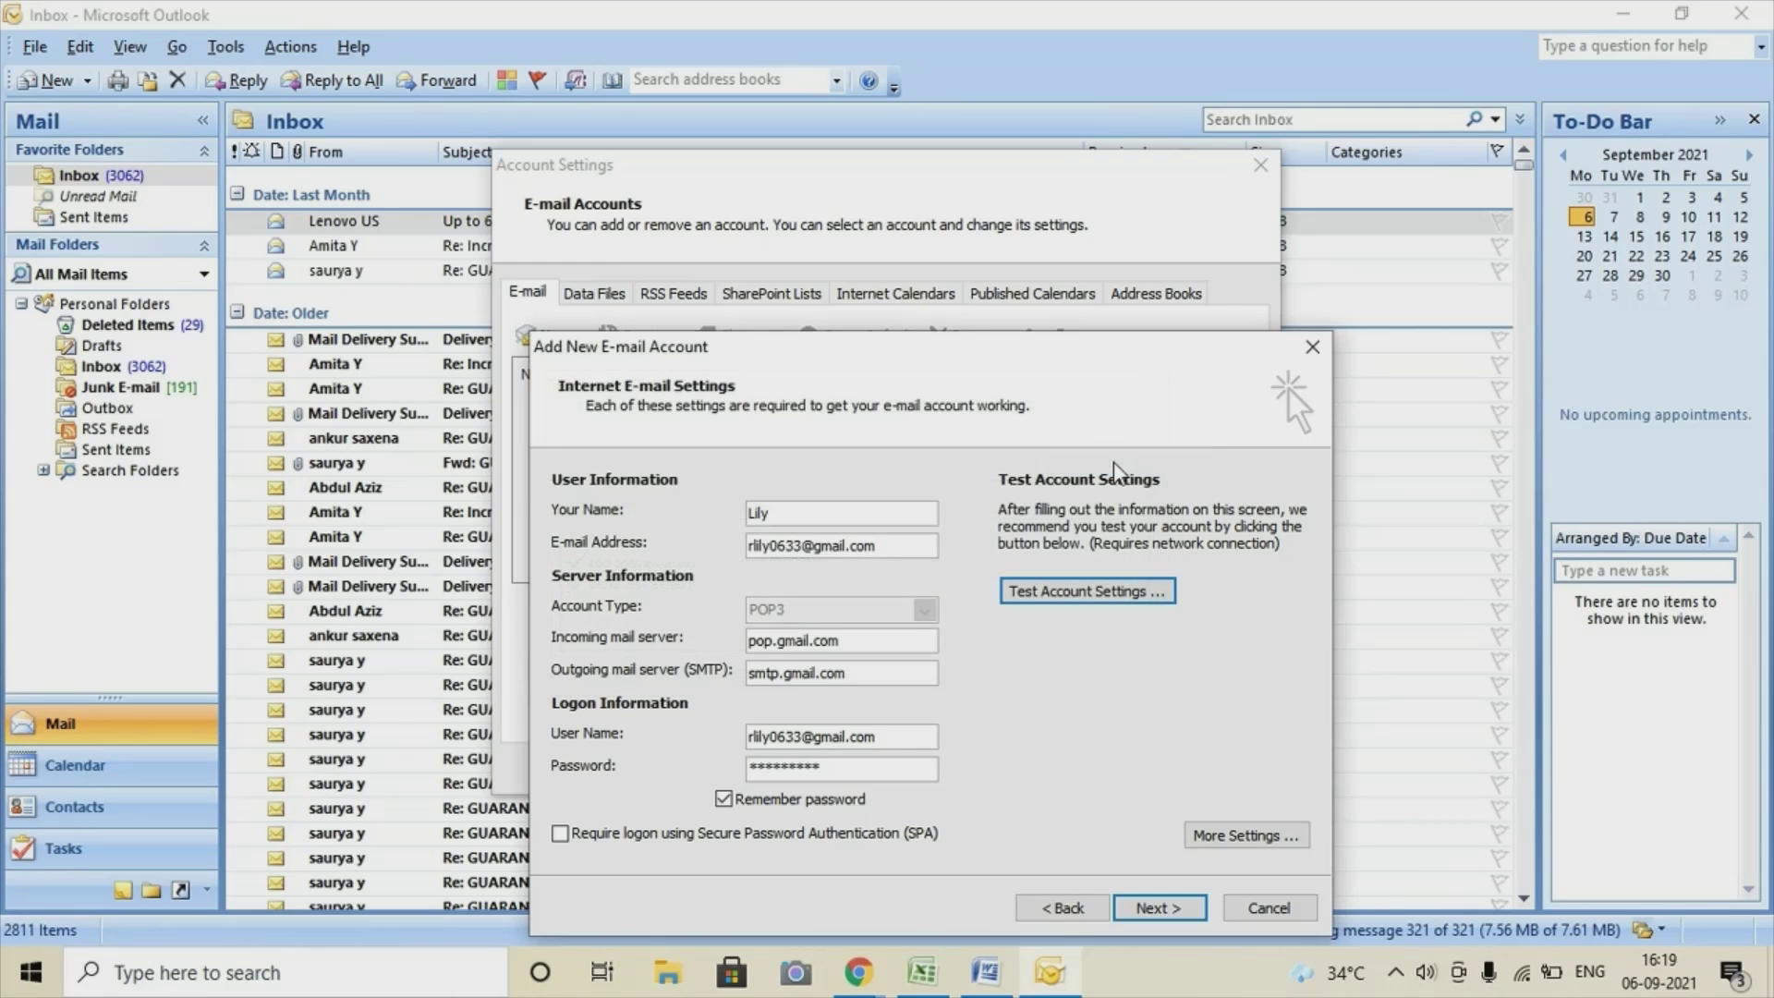
{"action": "left_click", "coordinate": [1157, 913]}
{"action": "left_click", "coordinate": [1159, 908]}
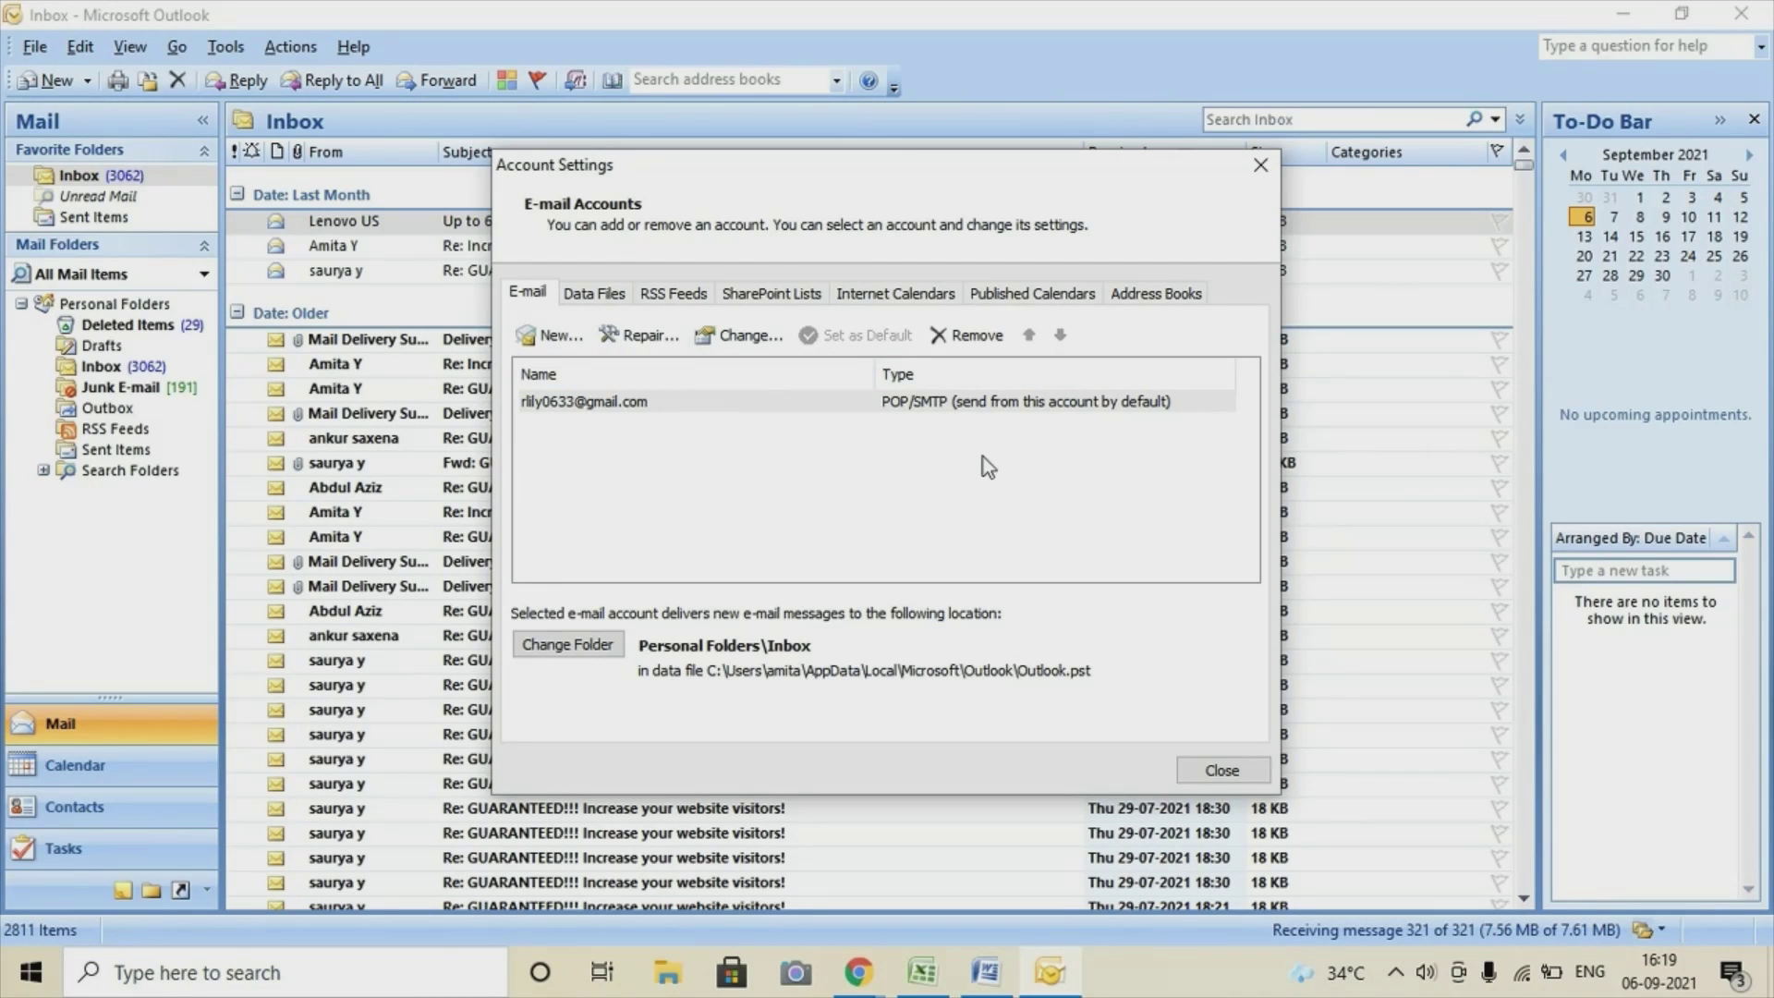
Close Account Settings, then review the Excel address list and the Word letter 'Hello'.
{"action": "left_click", "coordinate": [1261, 167]}
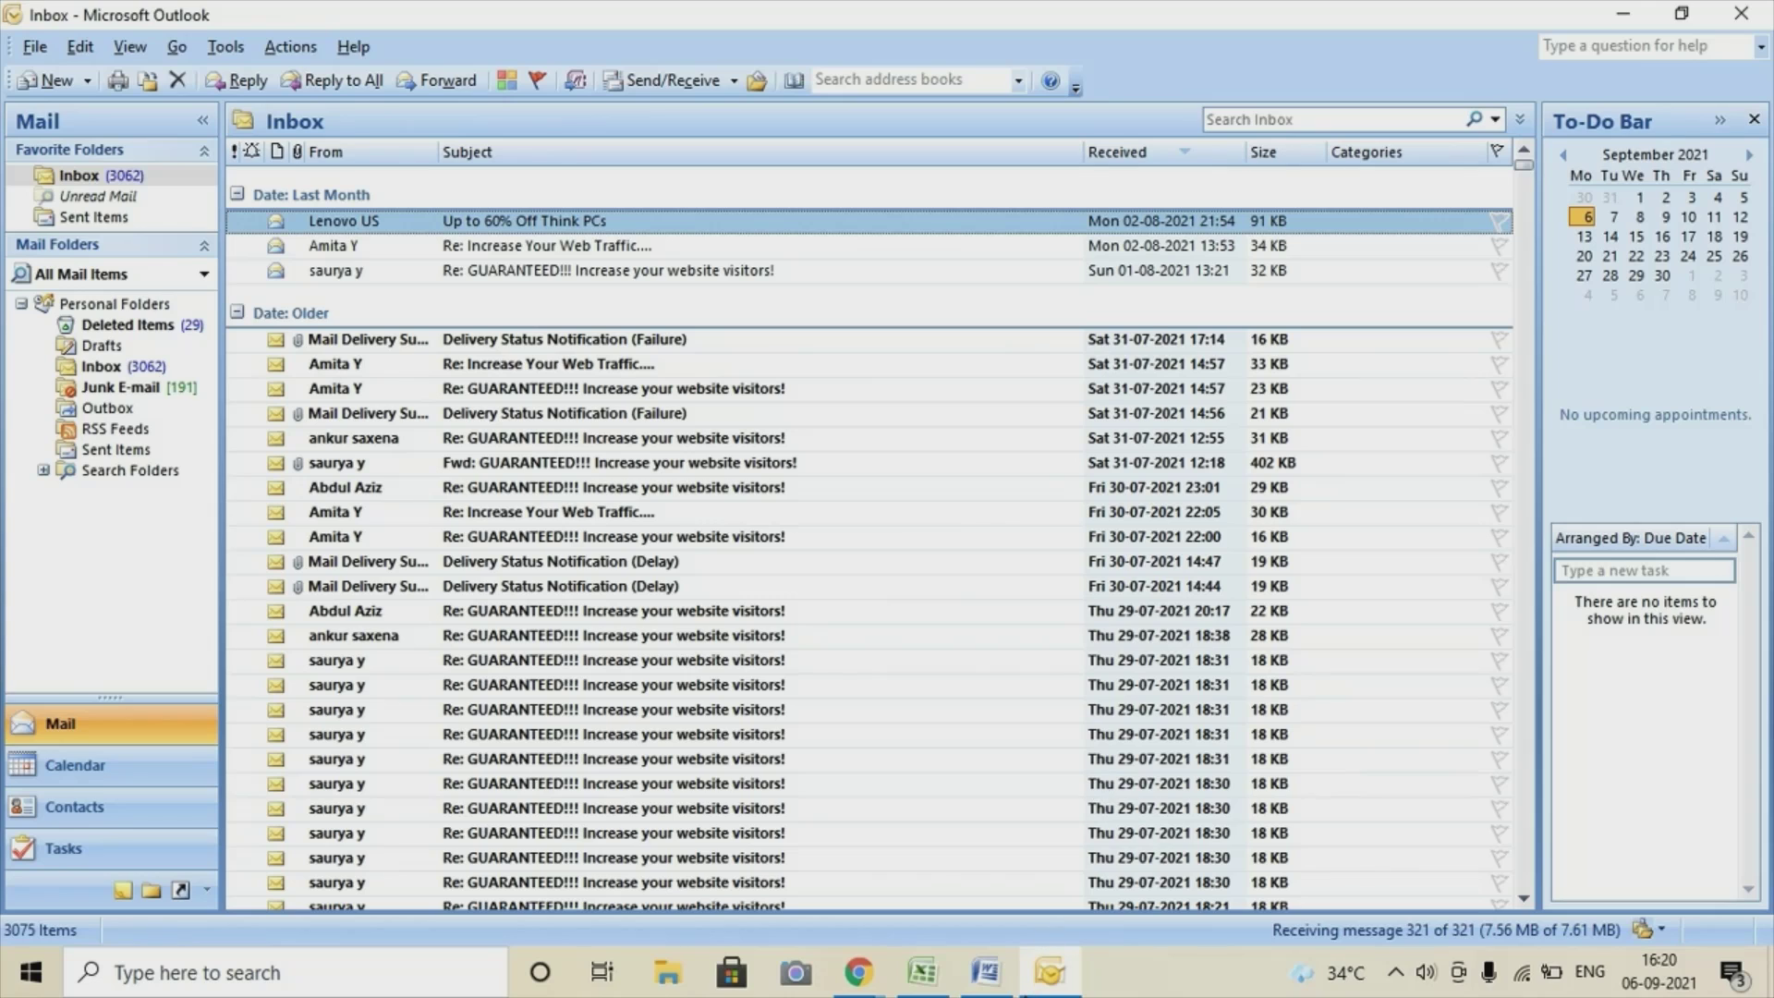
{"action": "left_click", "coordinate": [935, 985]}
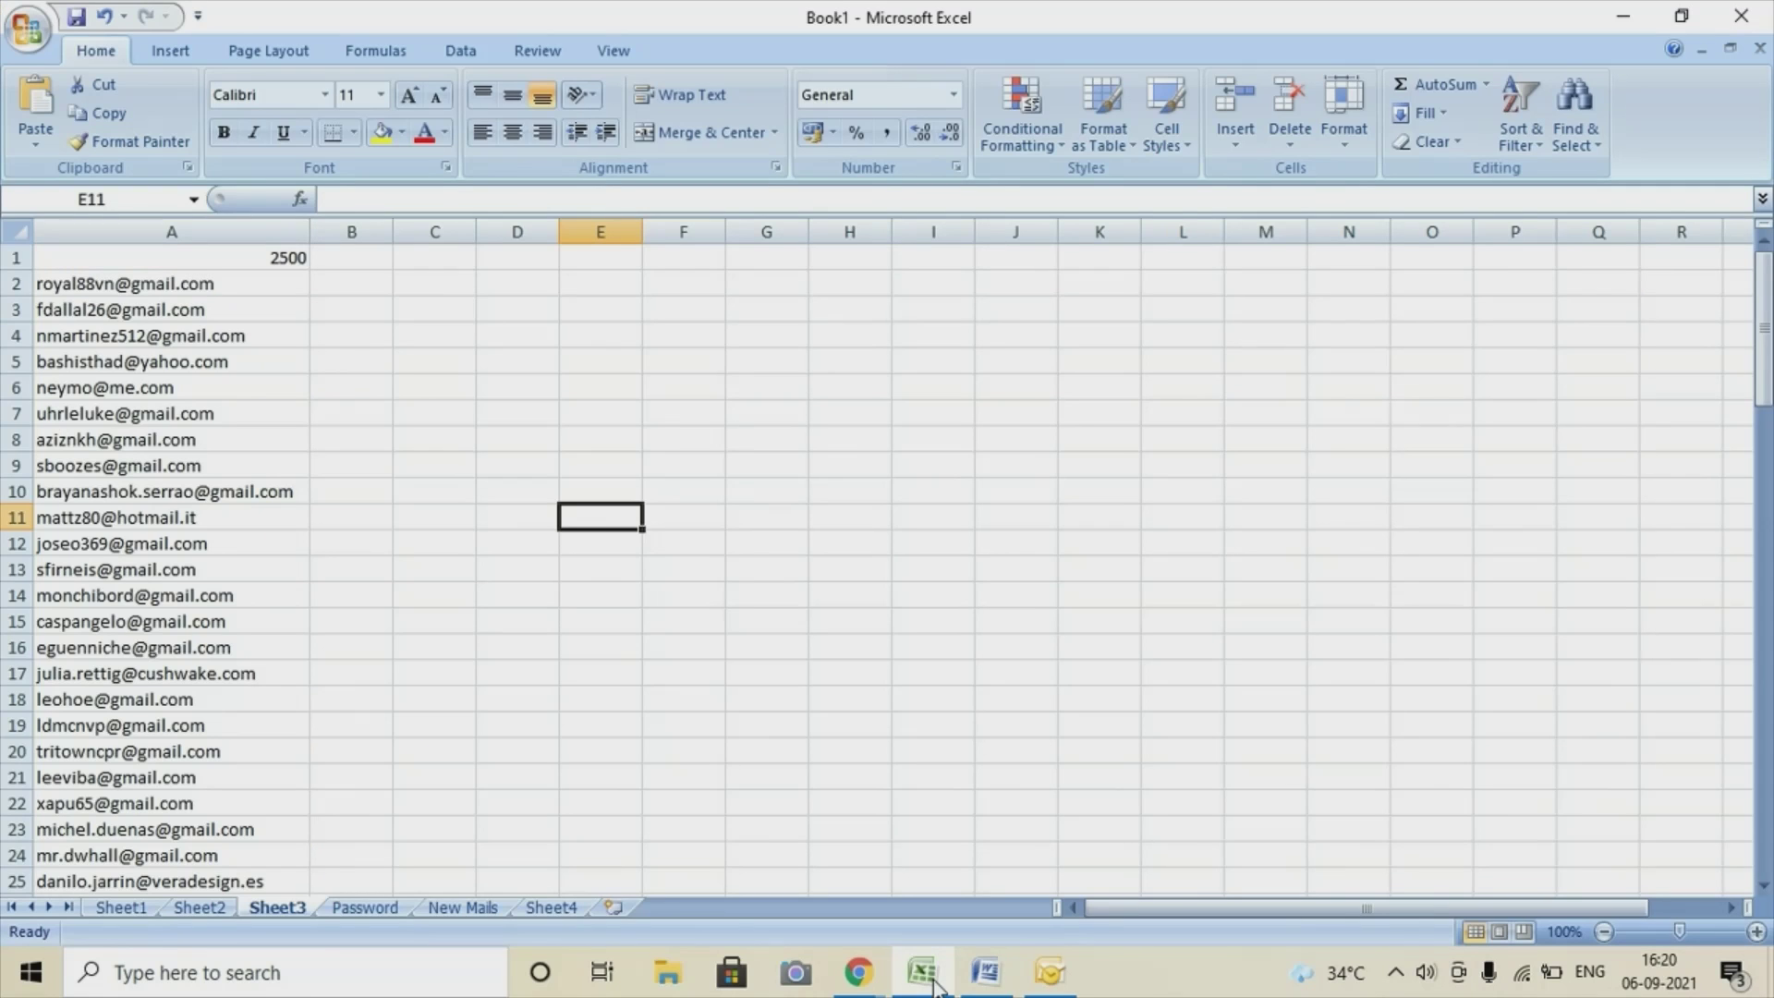
{"action": "left_click", "coordinate": [985, 972]}
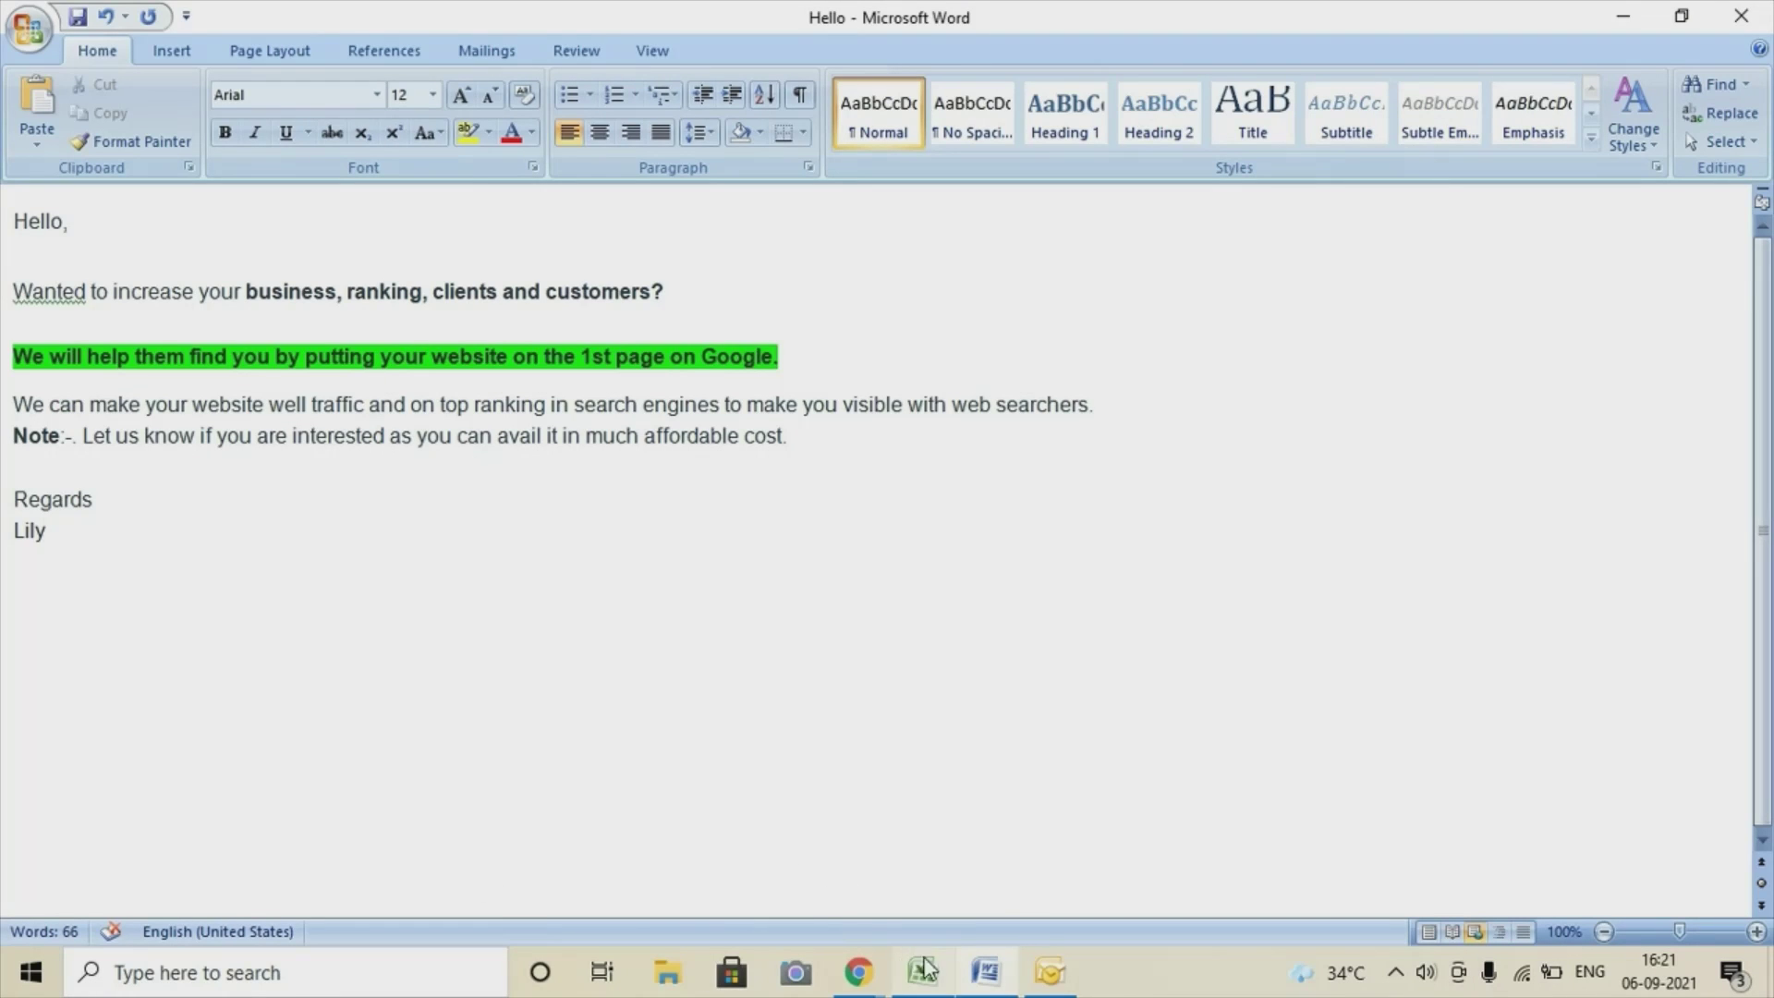
Reopen and close Outlook's e-mail account settings, then return to the Word document Hello.
{"action": "left_click", "coordinate": [1051, 975]}
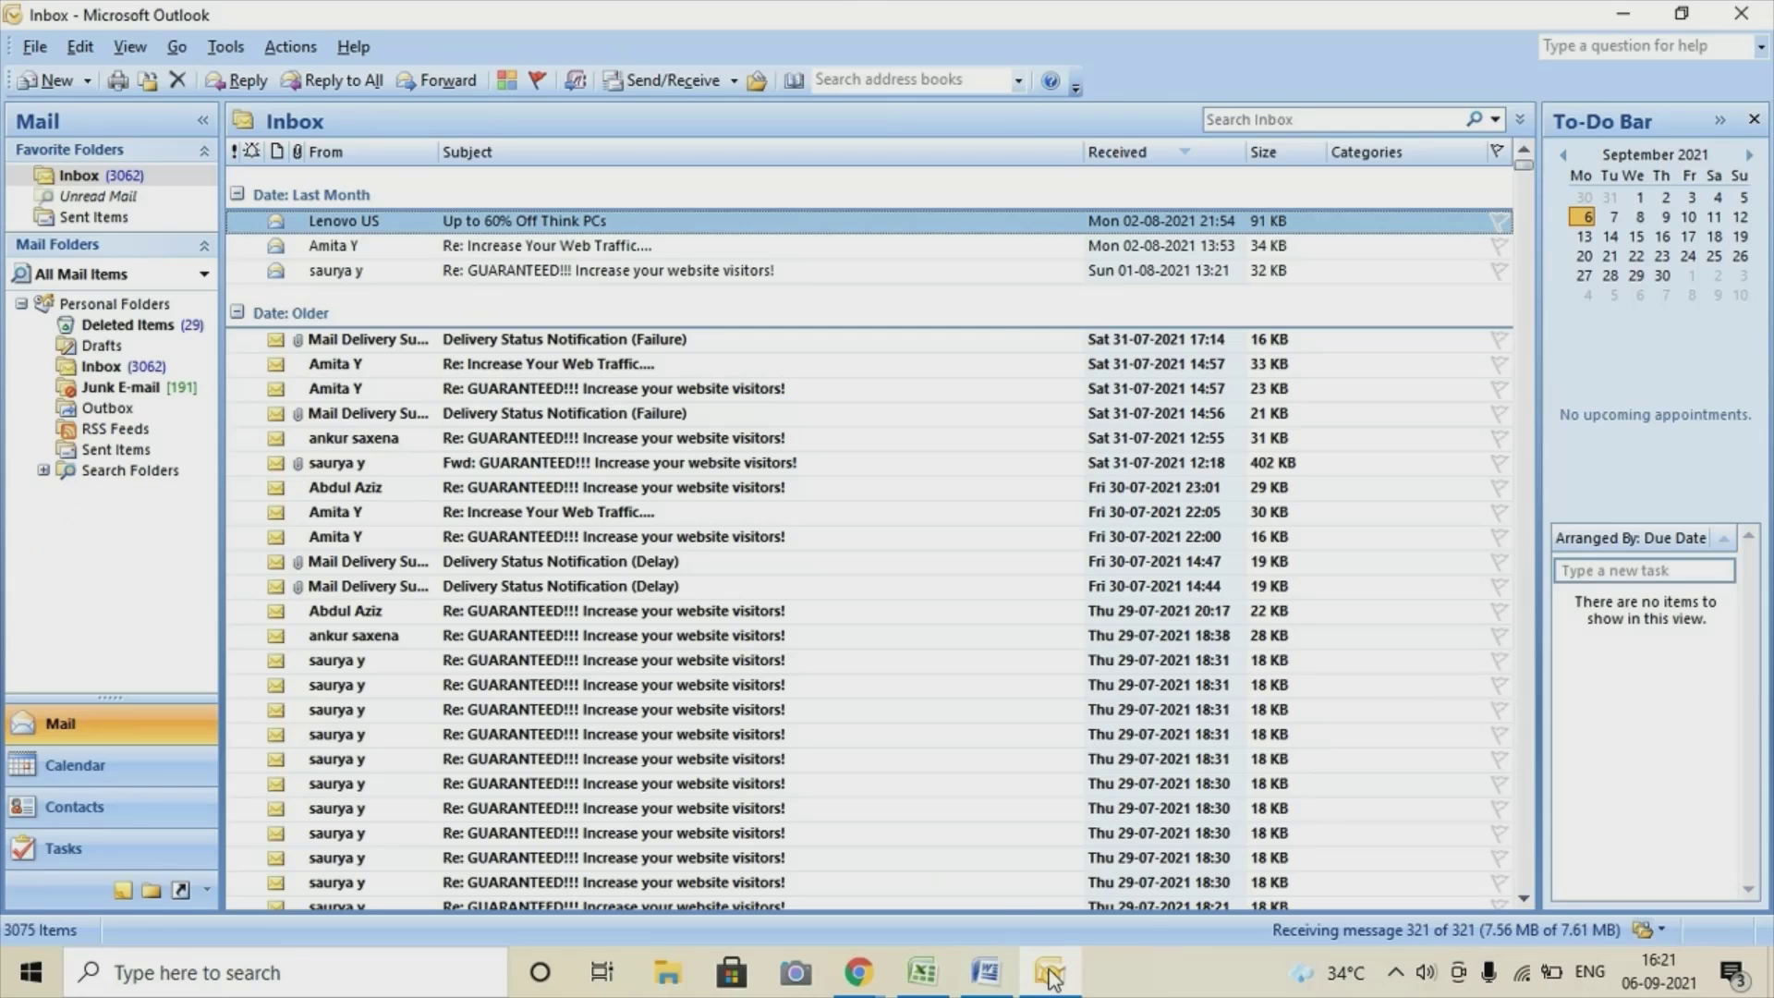
{"action": "left_click", "coordinate": [226, 46]}
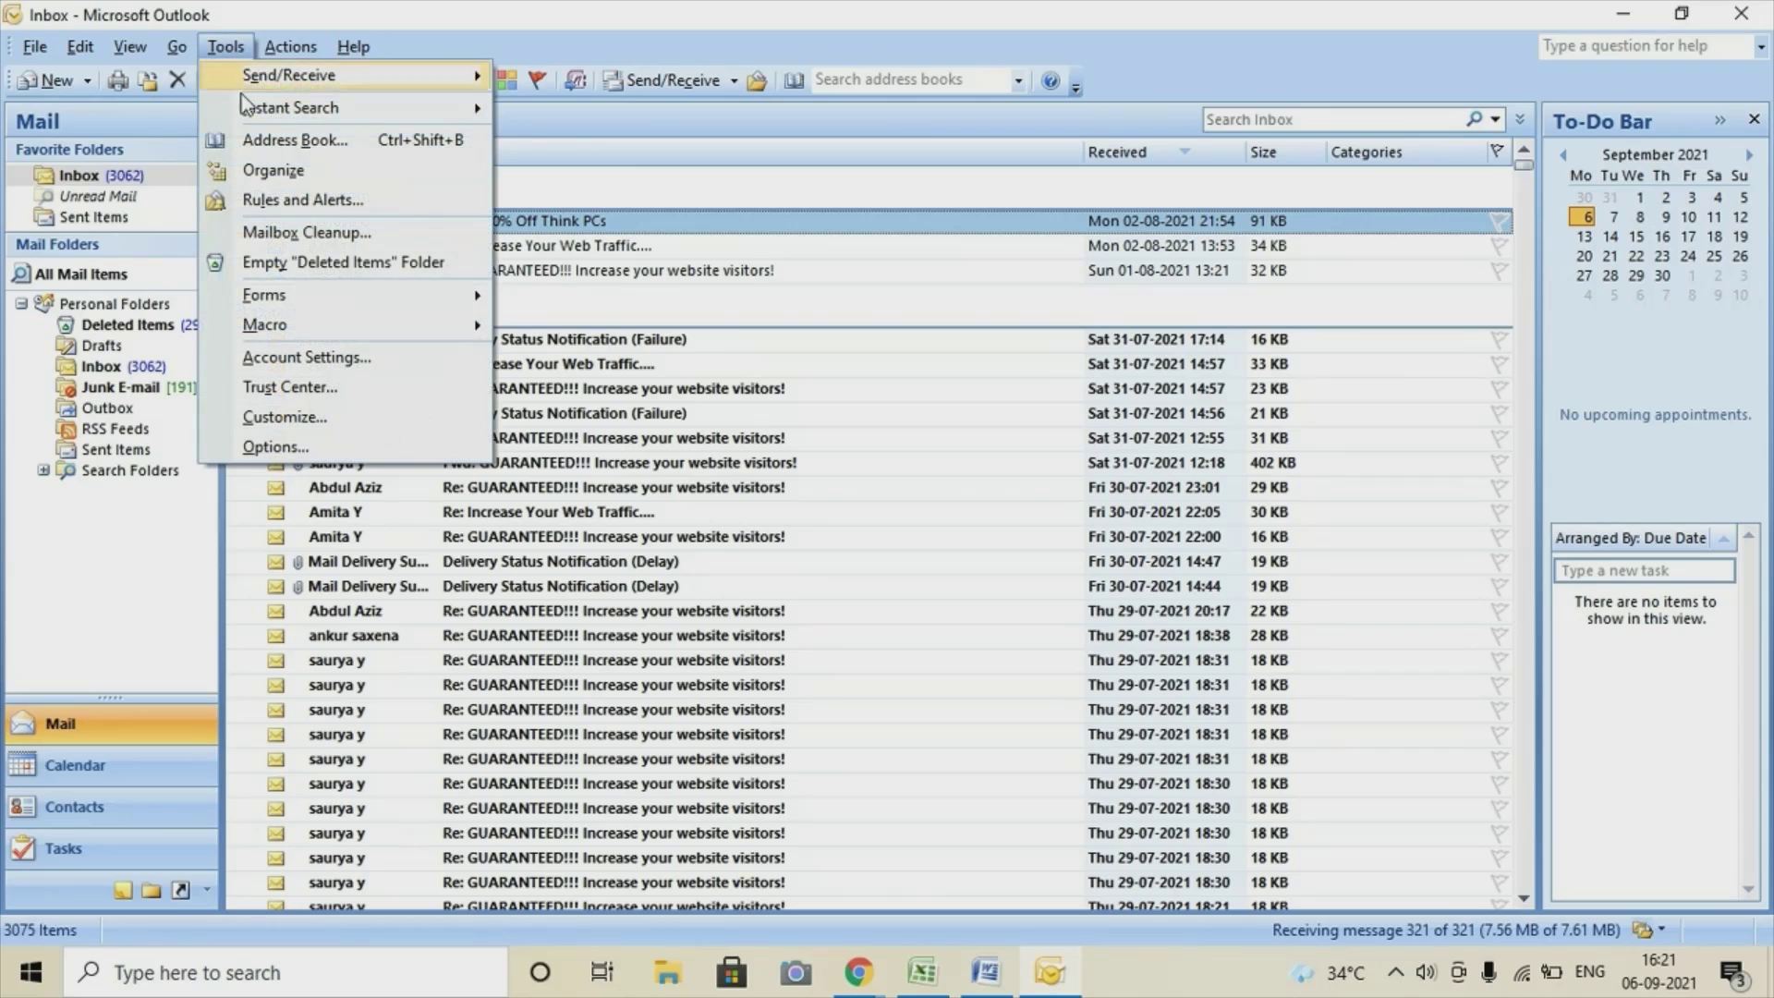
{"action": "left_click", "coordinate": [355, 354]}
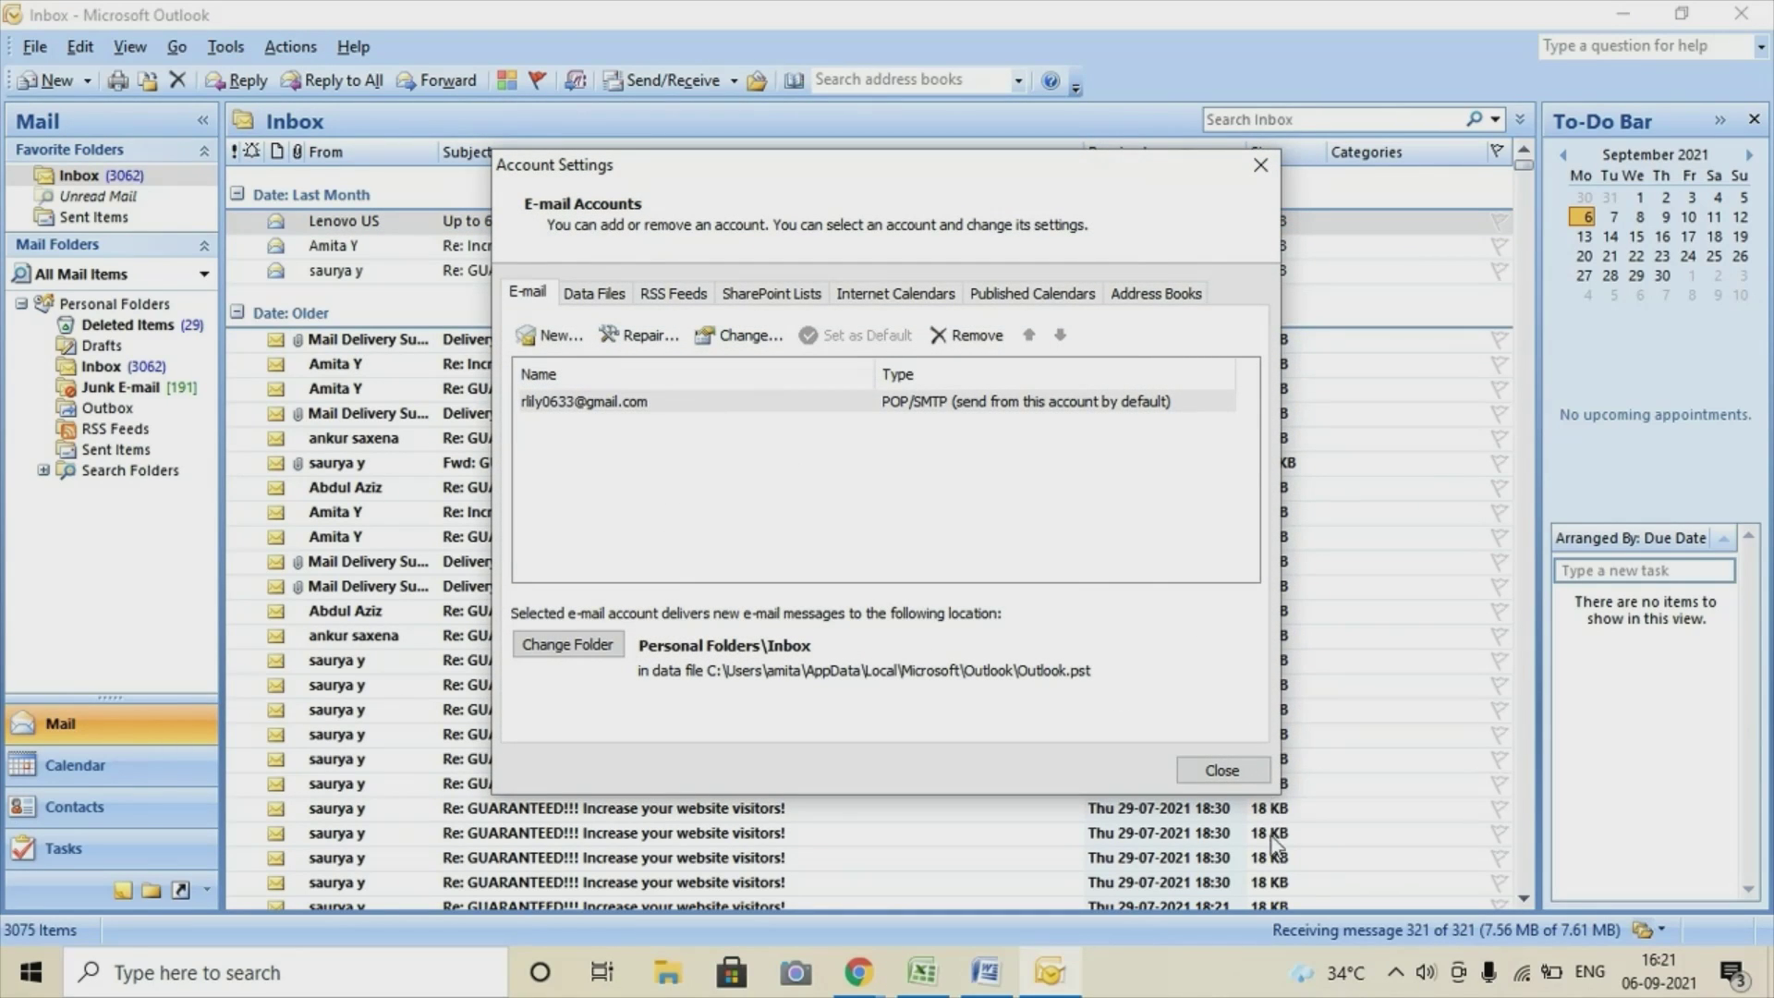
{"action": "left_click", "coordinate": [1225, 772]}
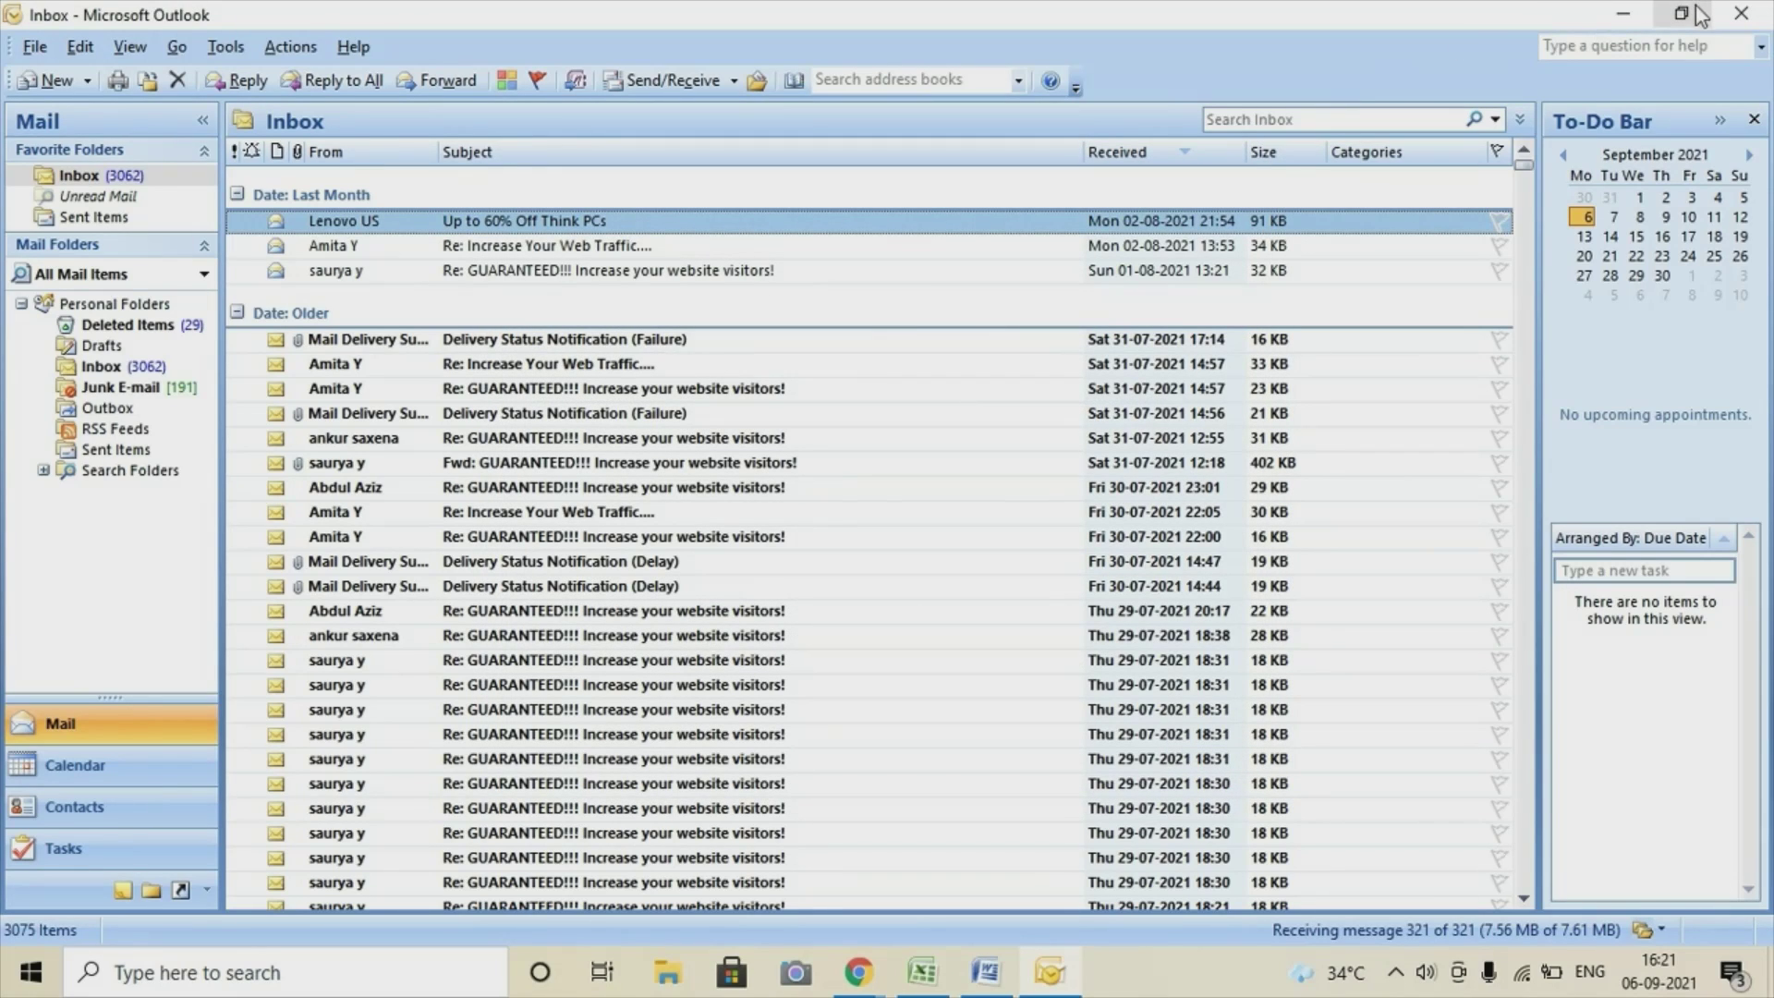
{"action": "left_click", "coordinate": [968, 984]}
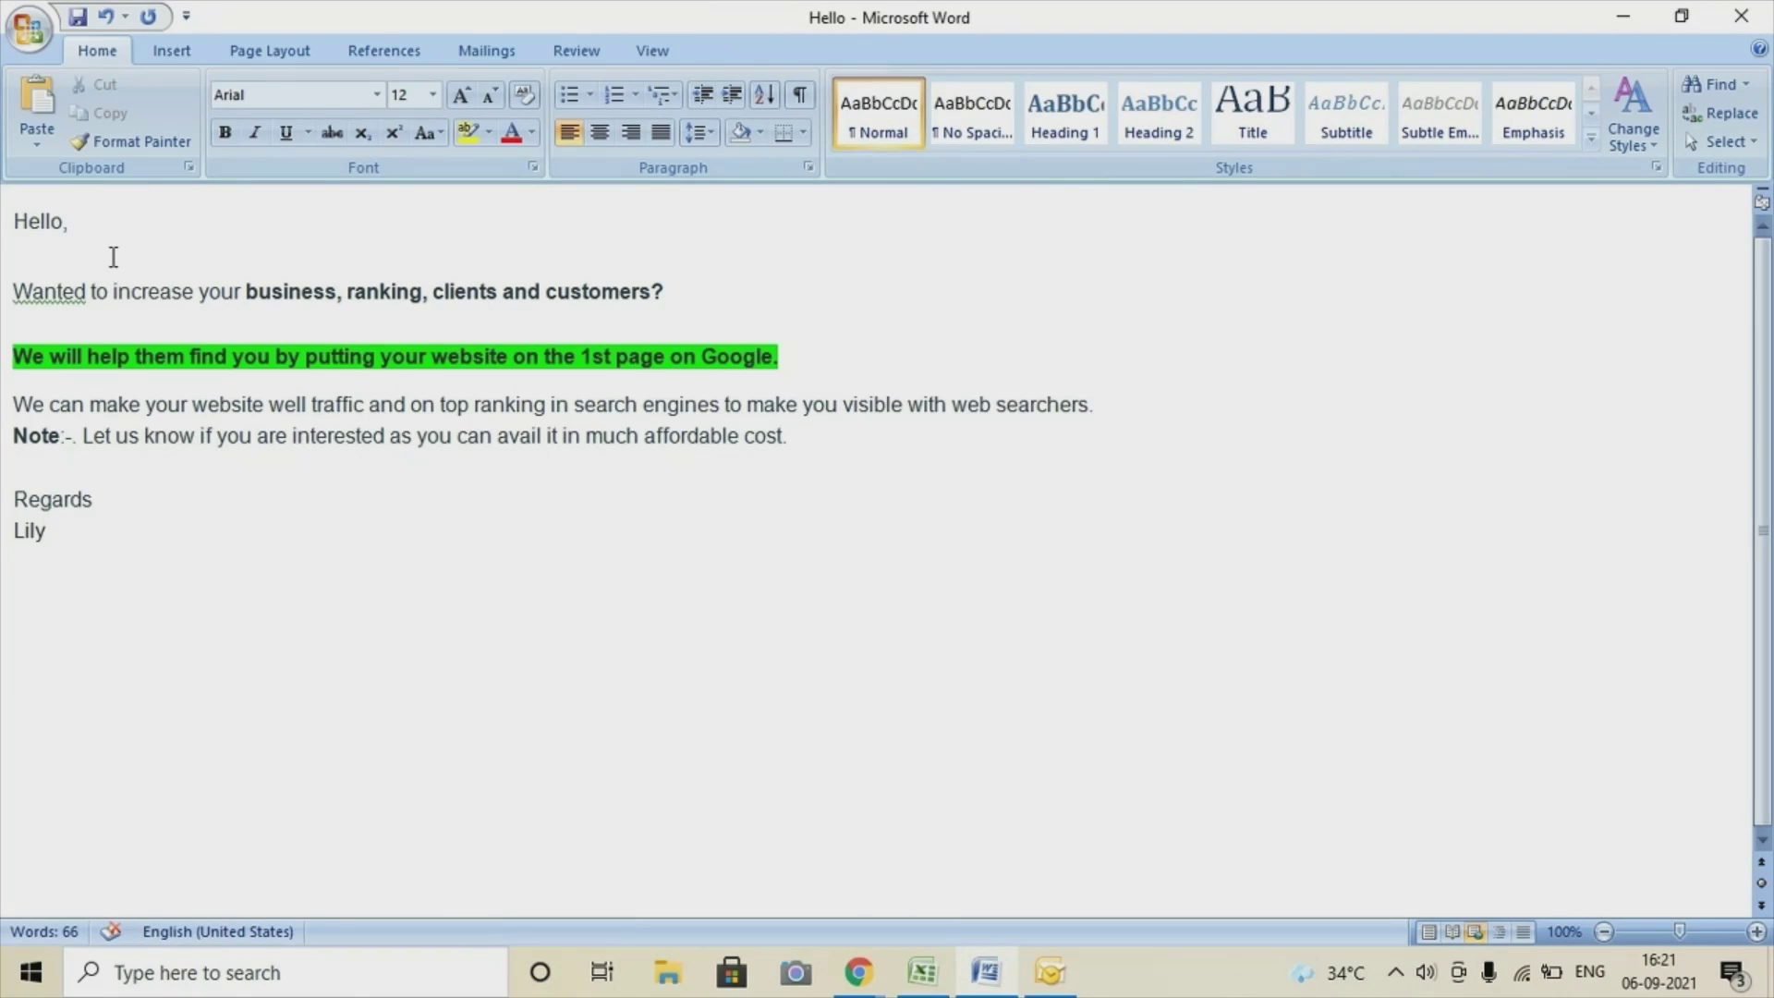
Launch Word's Step by Step Mail Merge Wizard and browse for an existing recipient list.
{"action": "left_click", "coordinate": [508, 55]}
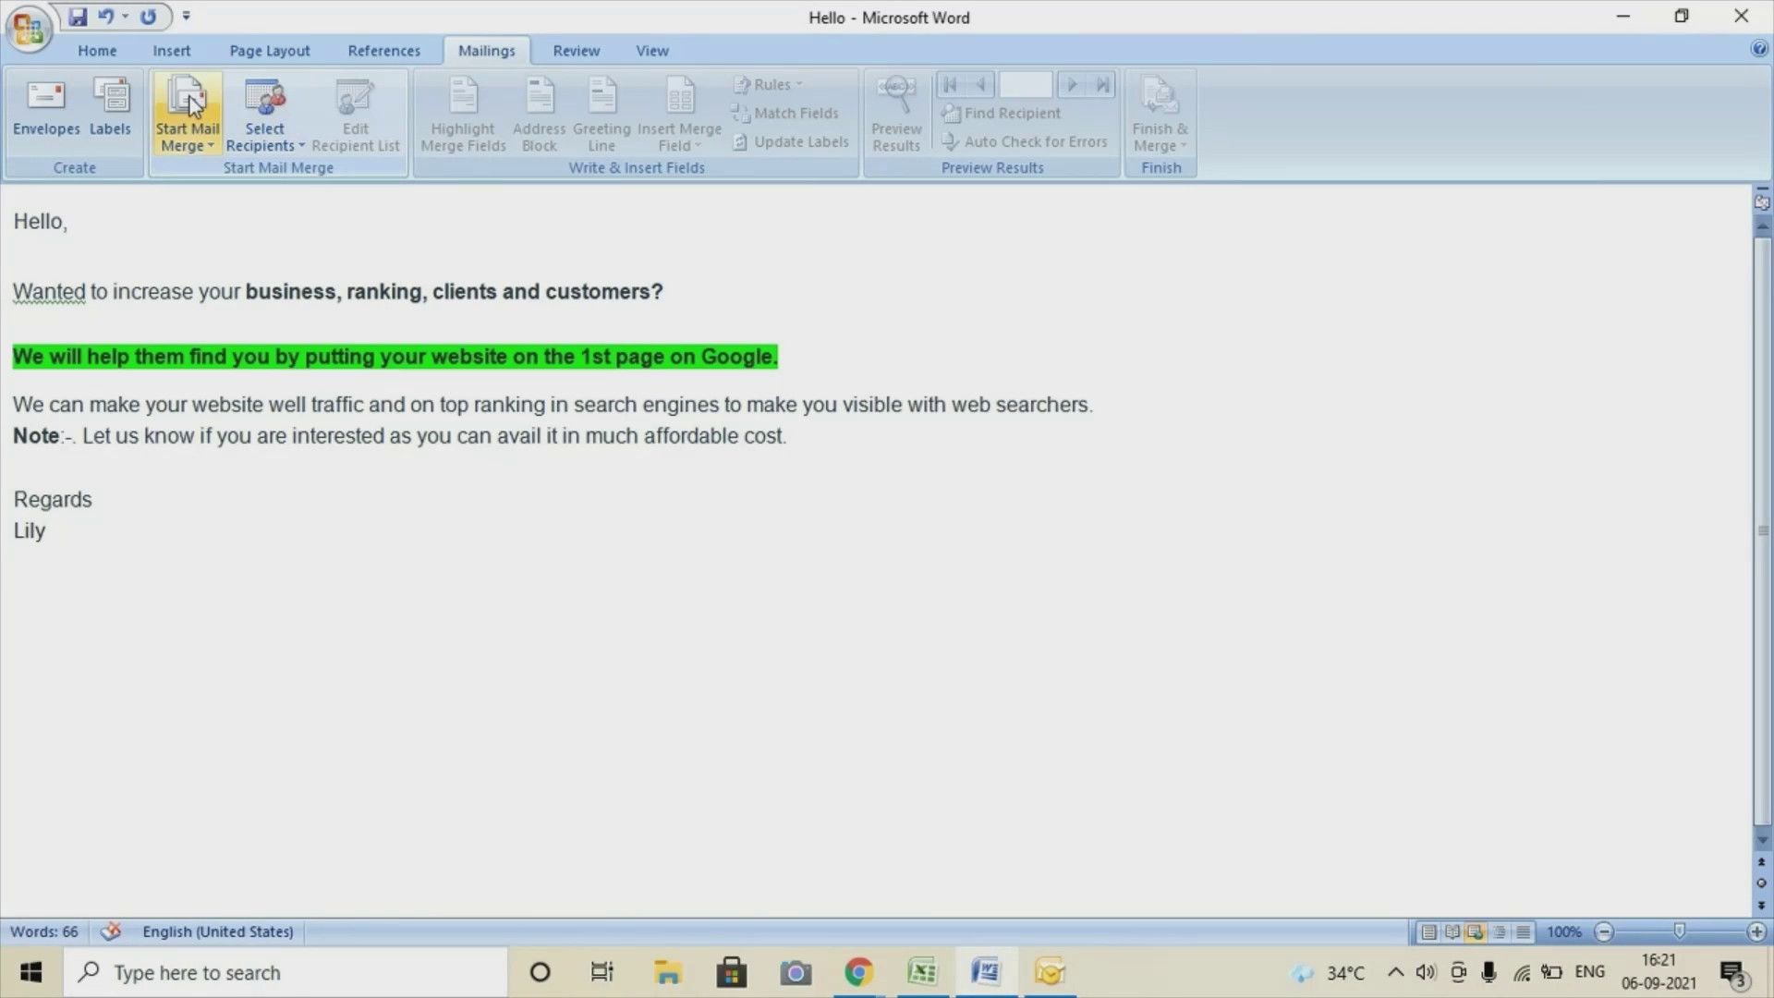
{"action": "left_click", "coordinate": [190, 123]}
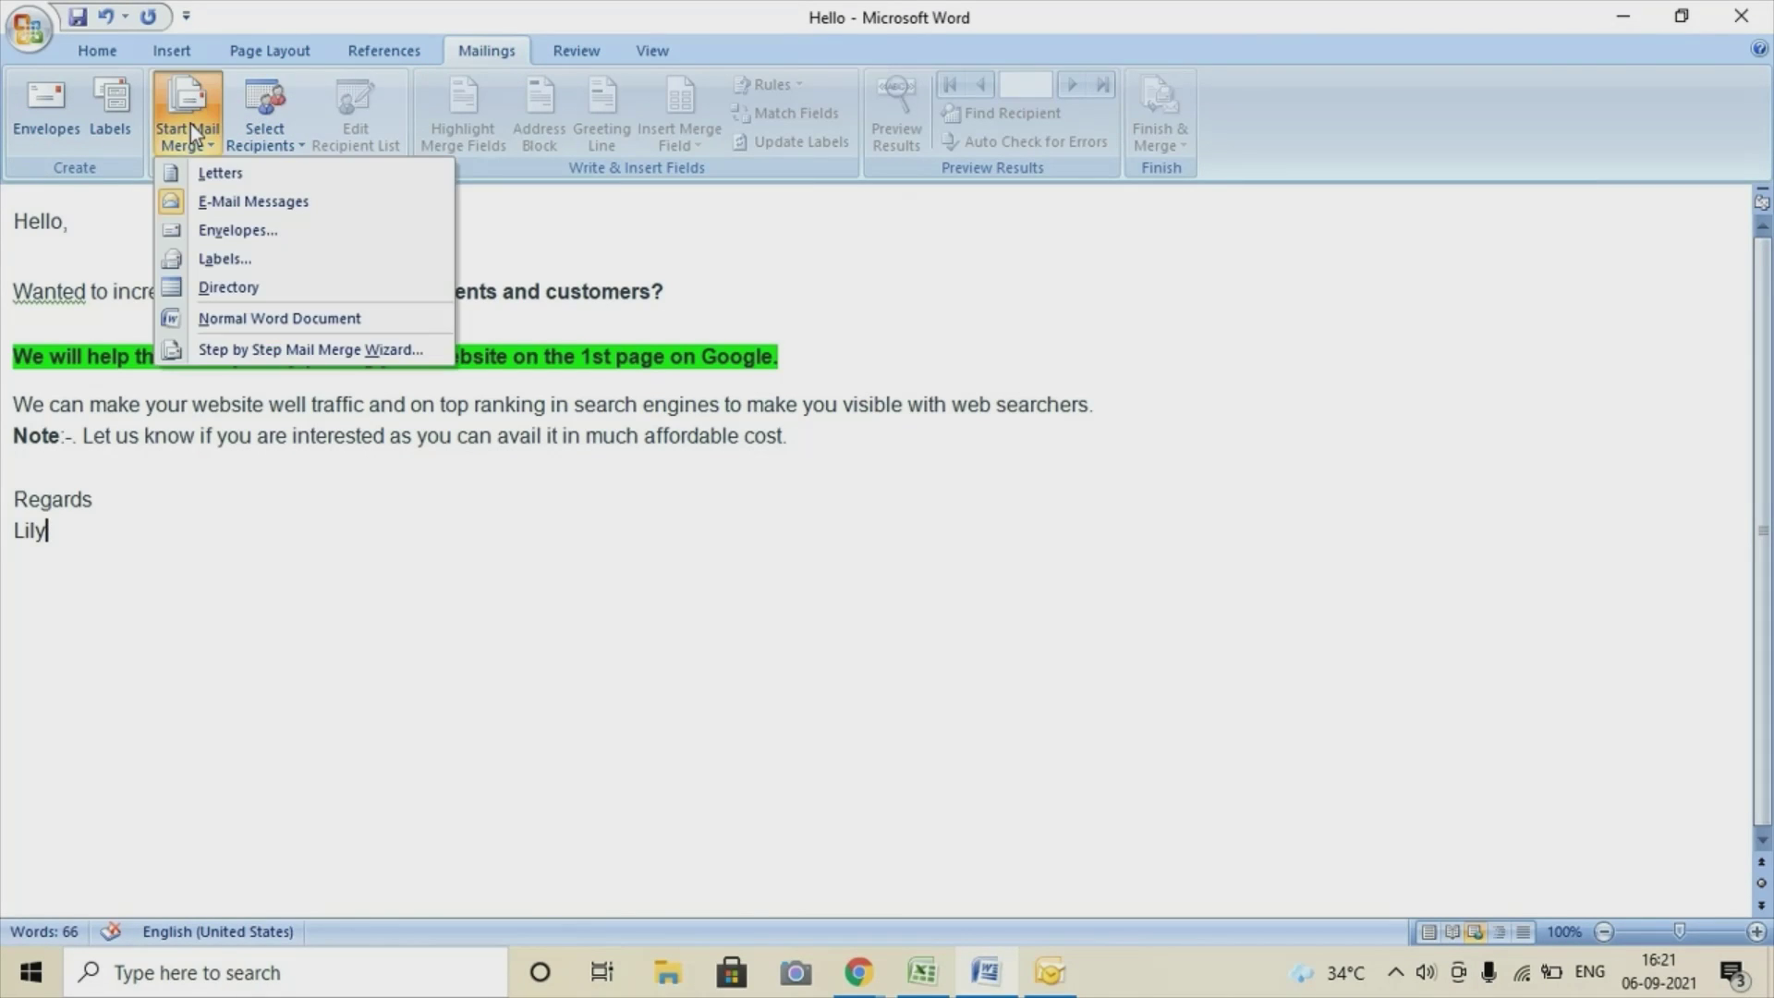
{"action": "left_click", "coordinate": [233, 350]}
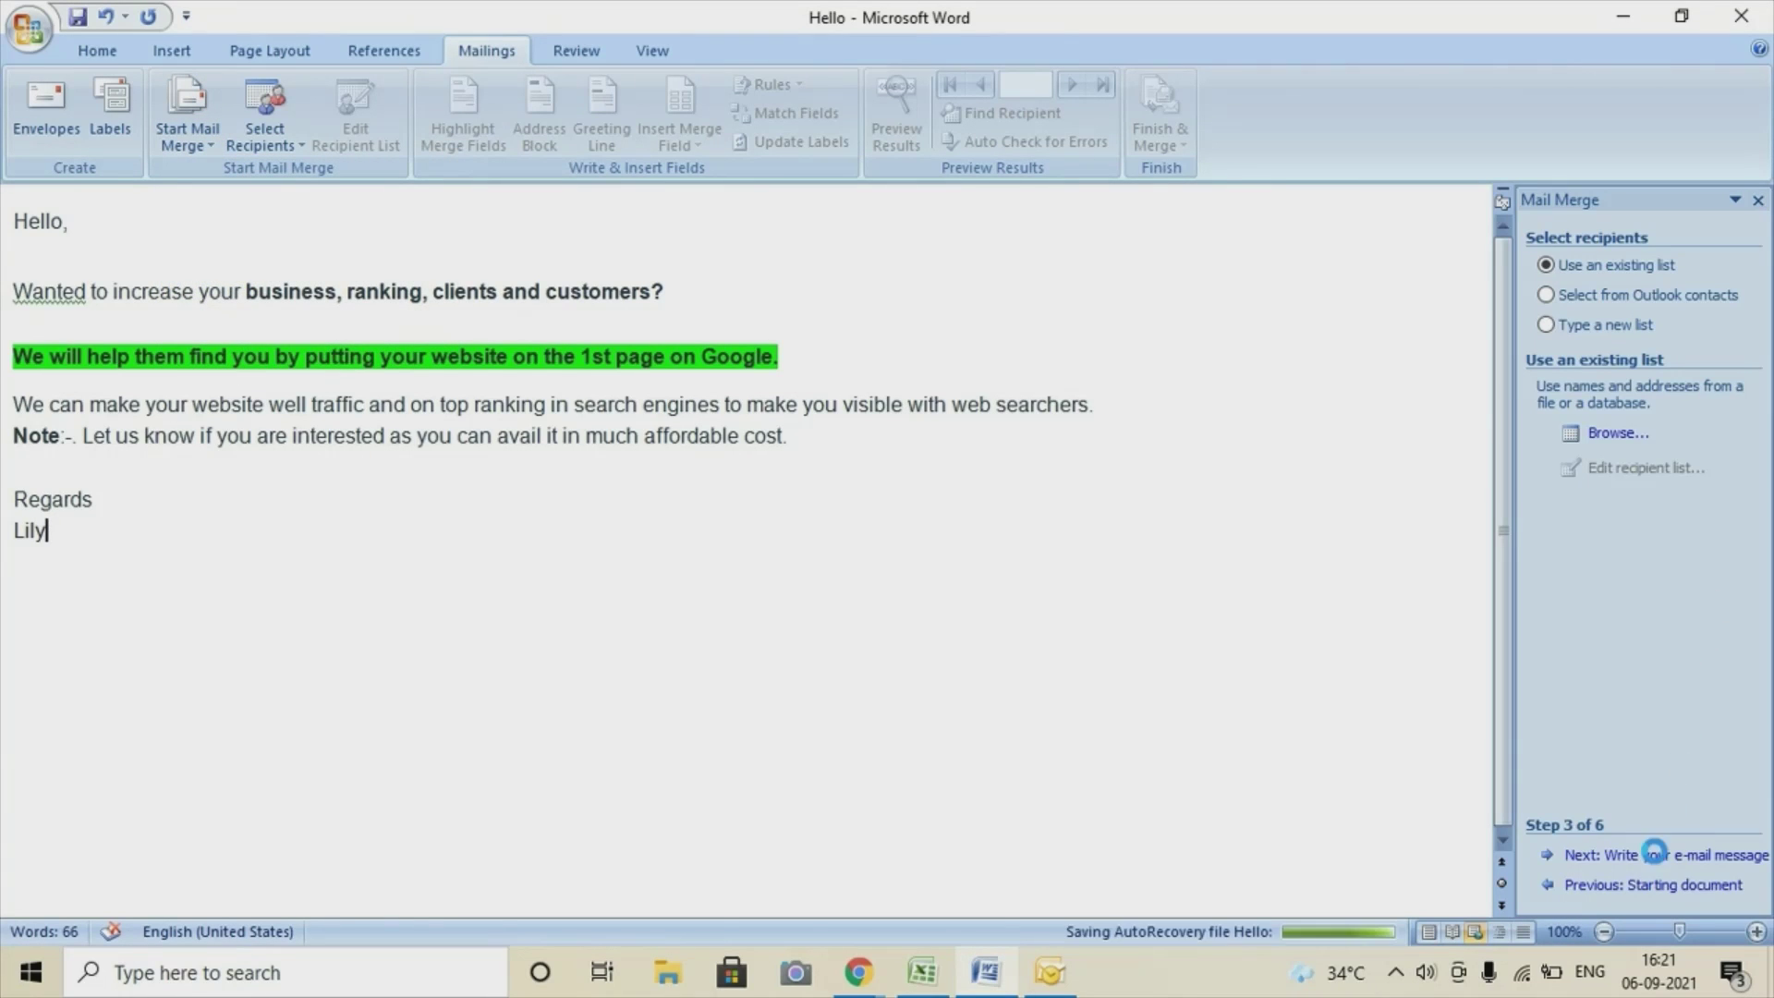
{"action": "left_click", "coordinate": [1655, 858]}
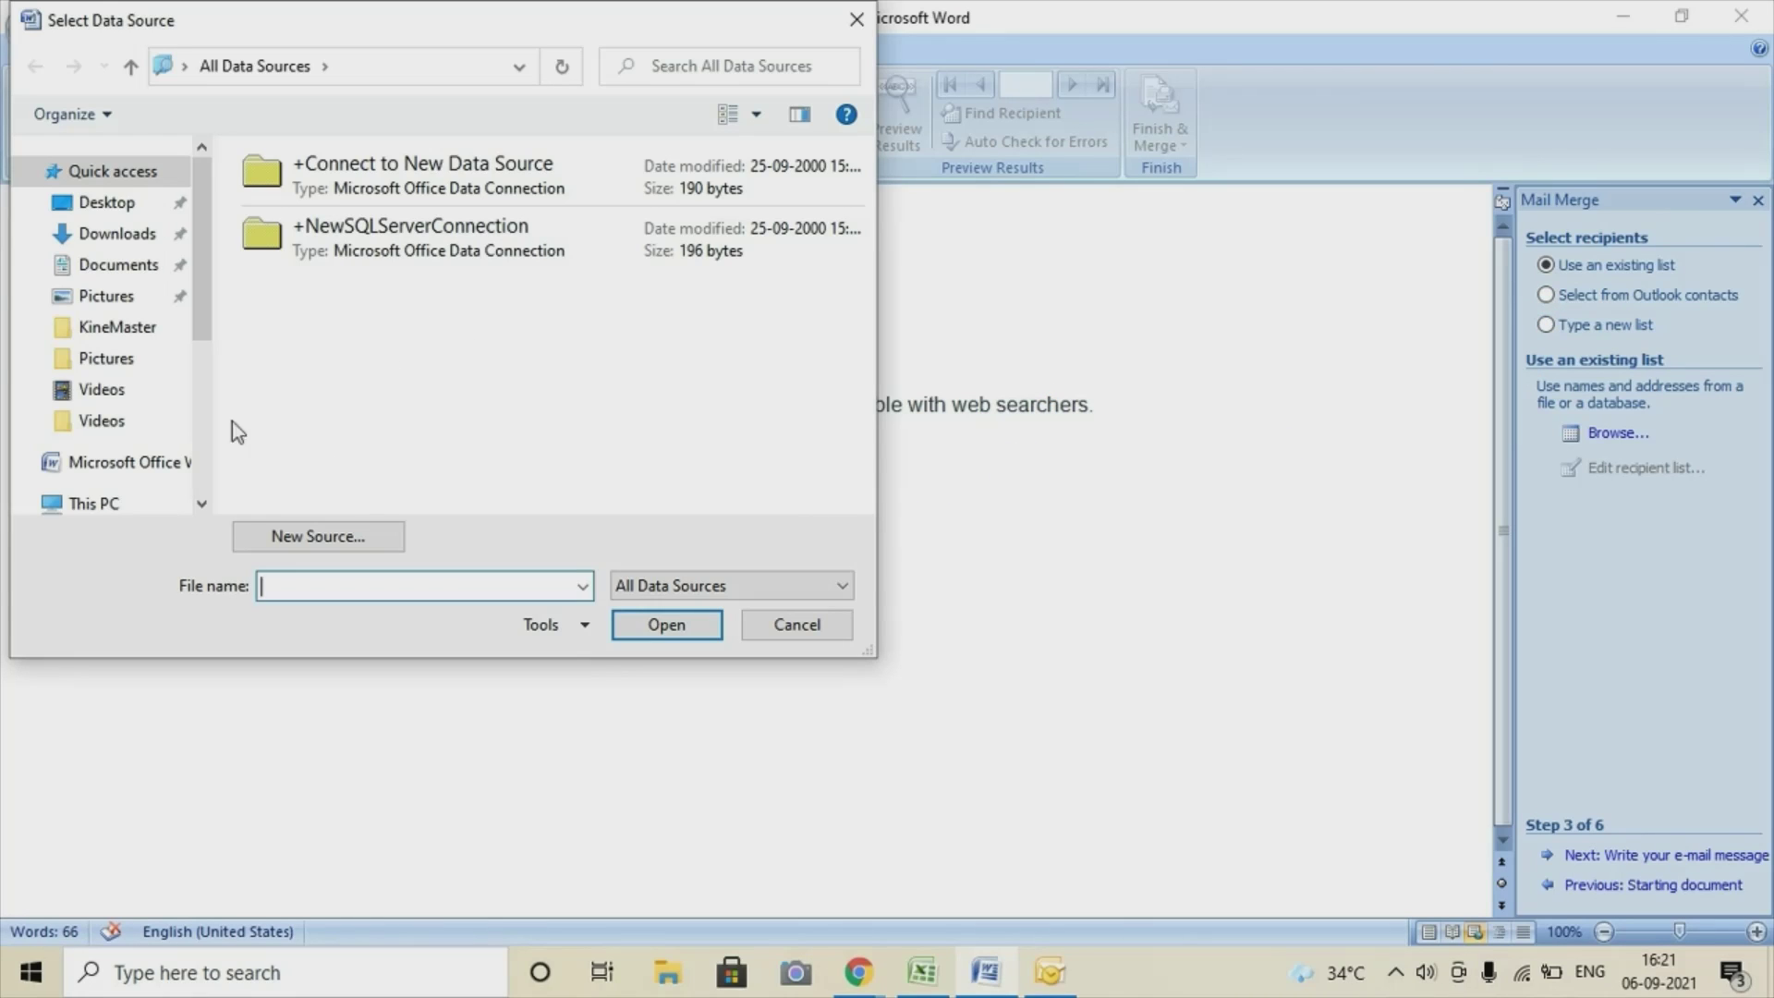
Use the Sheet3$ table of Book1 on the Desktop as recipients, accepting the full list.
{"action": "left_click", "coordinate": [126, 212]}
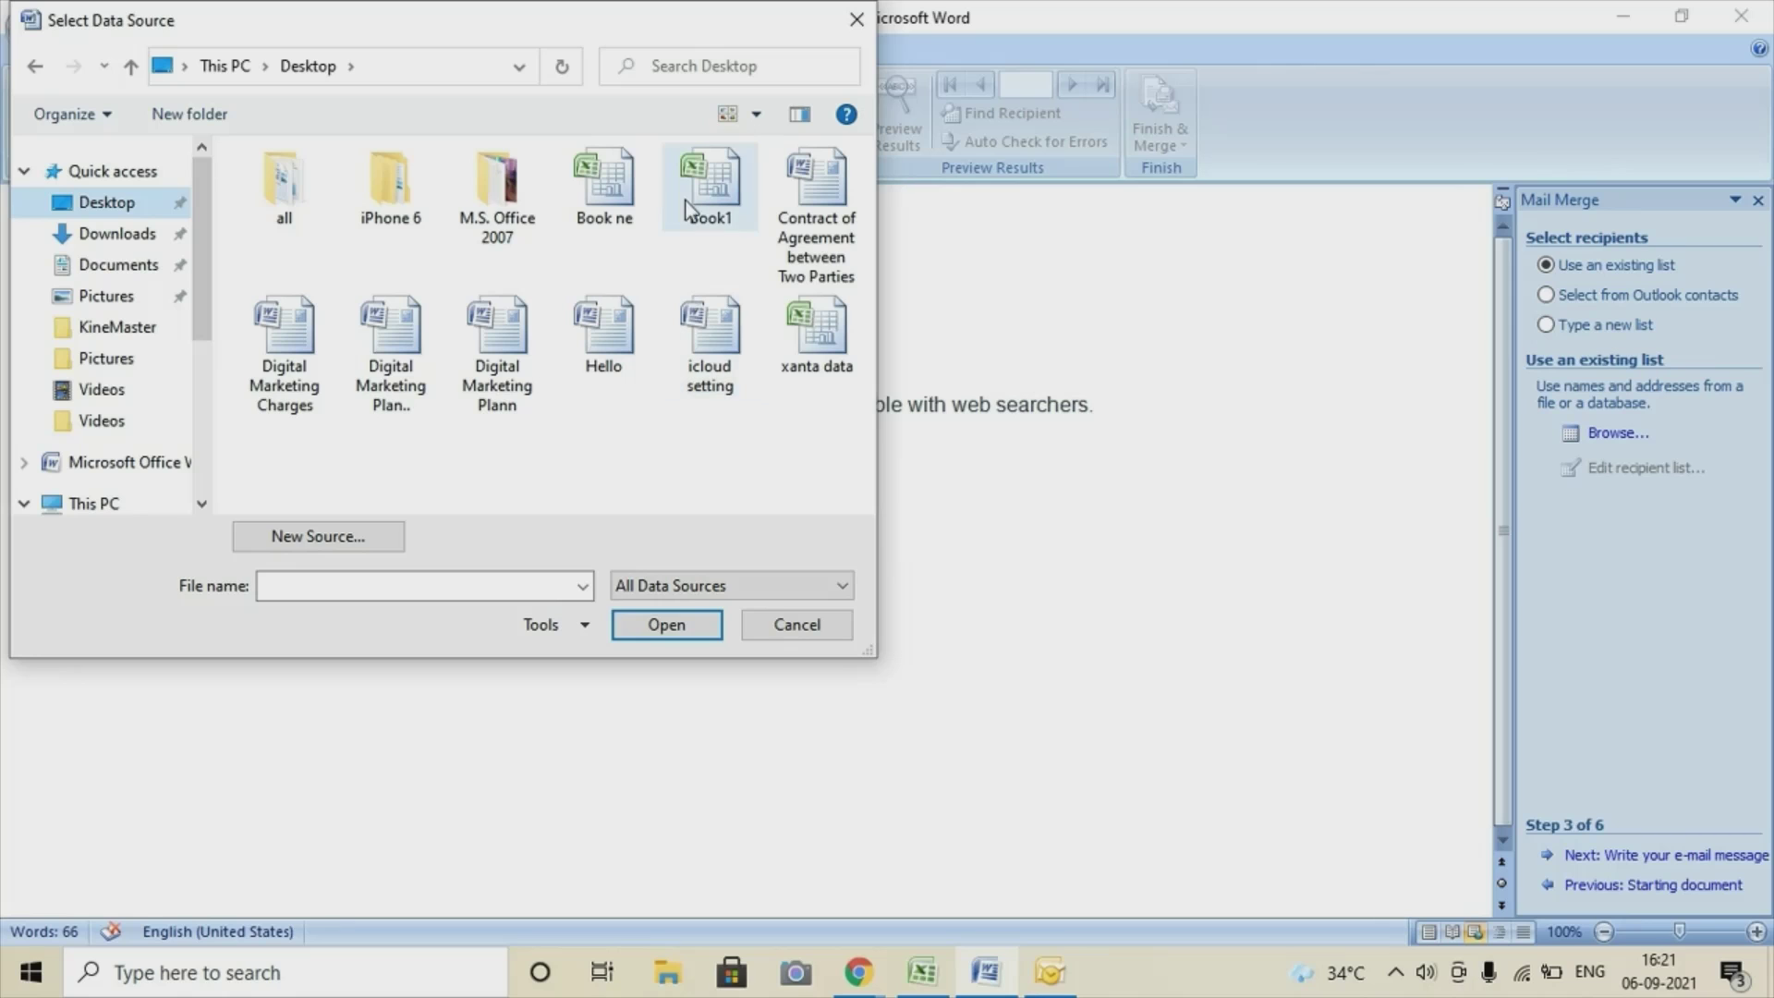
{"action": "left_click", "coordinate": [690, 207]}
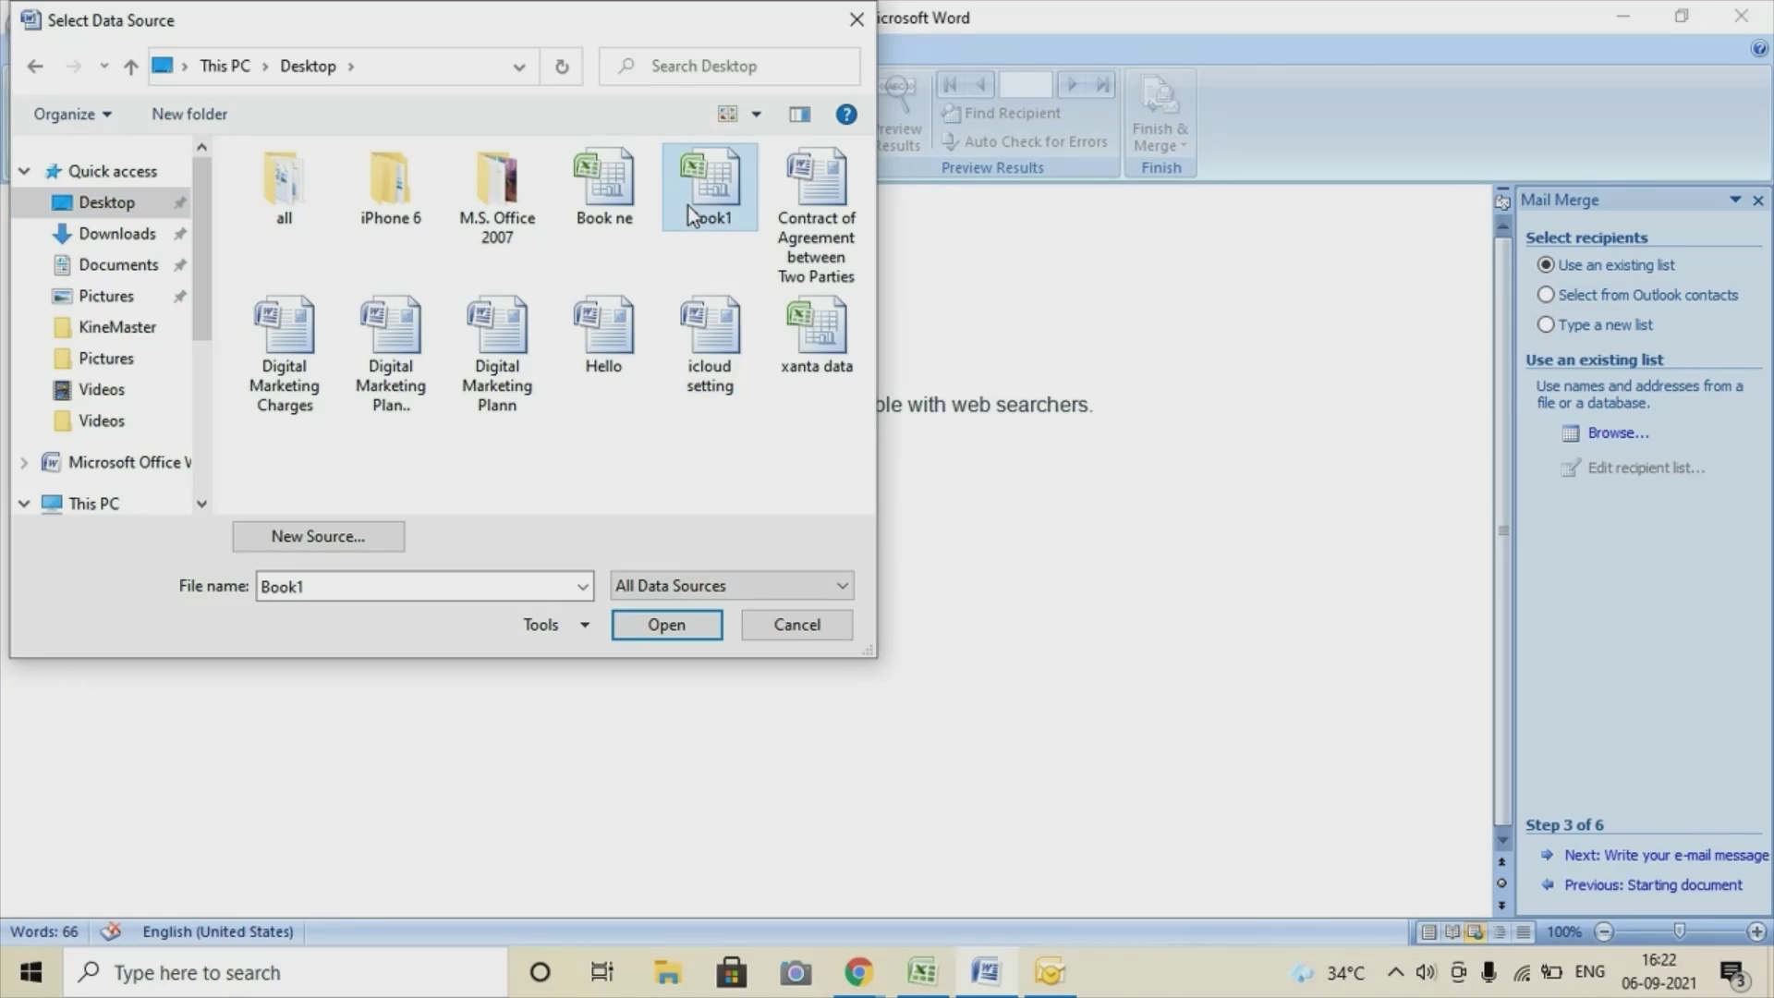
{"action": "left_click", "coordinate": [667, 622]}
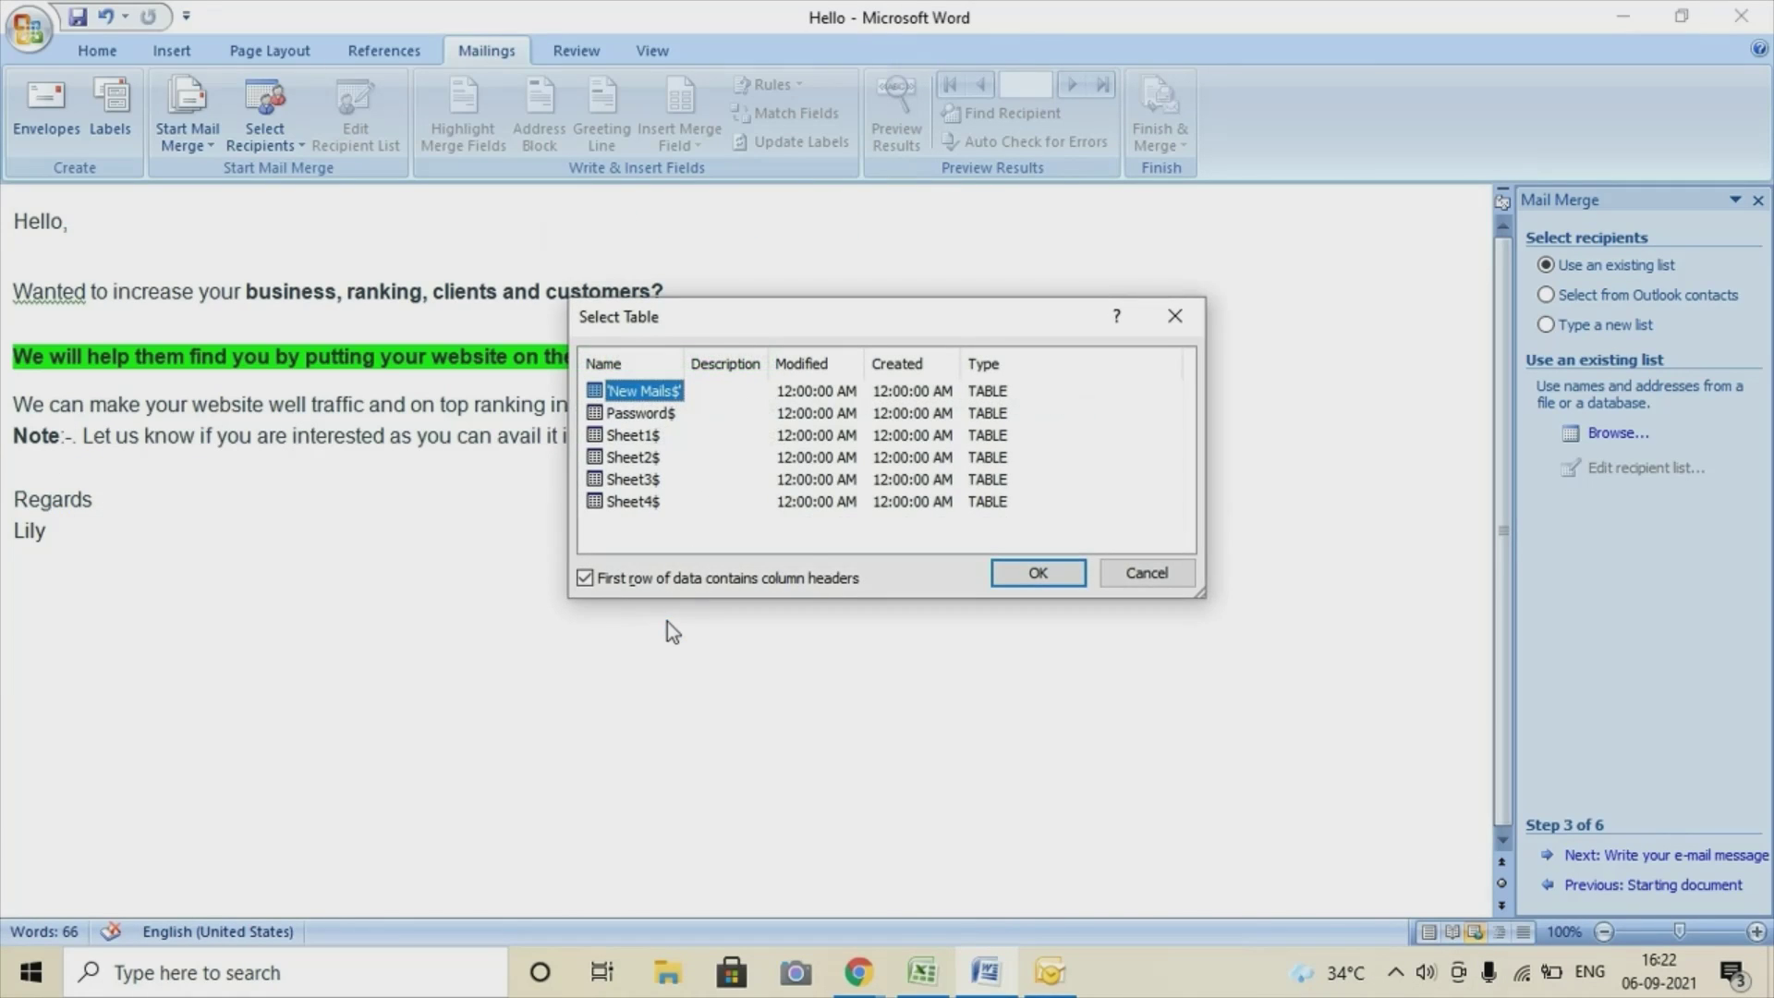
{"action": "left_click", "coordinate": [645, 480]}
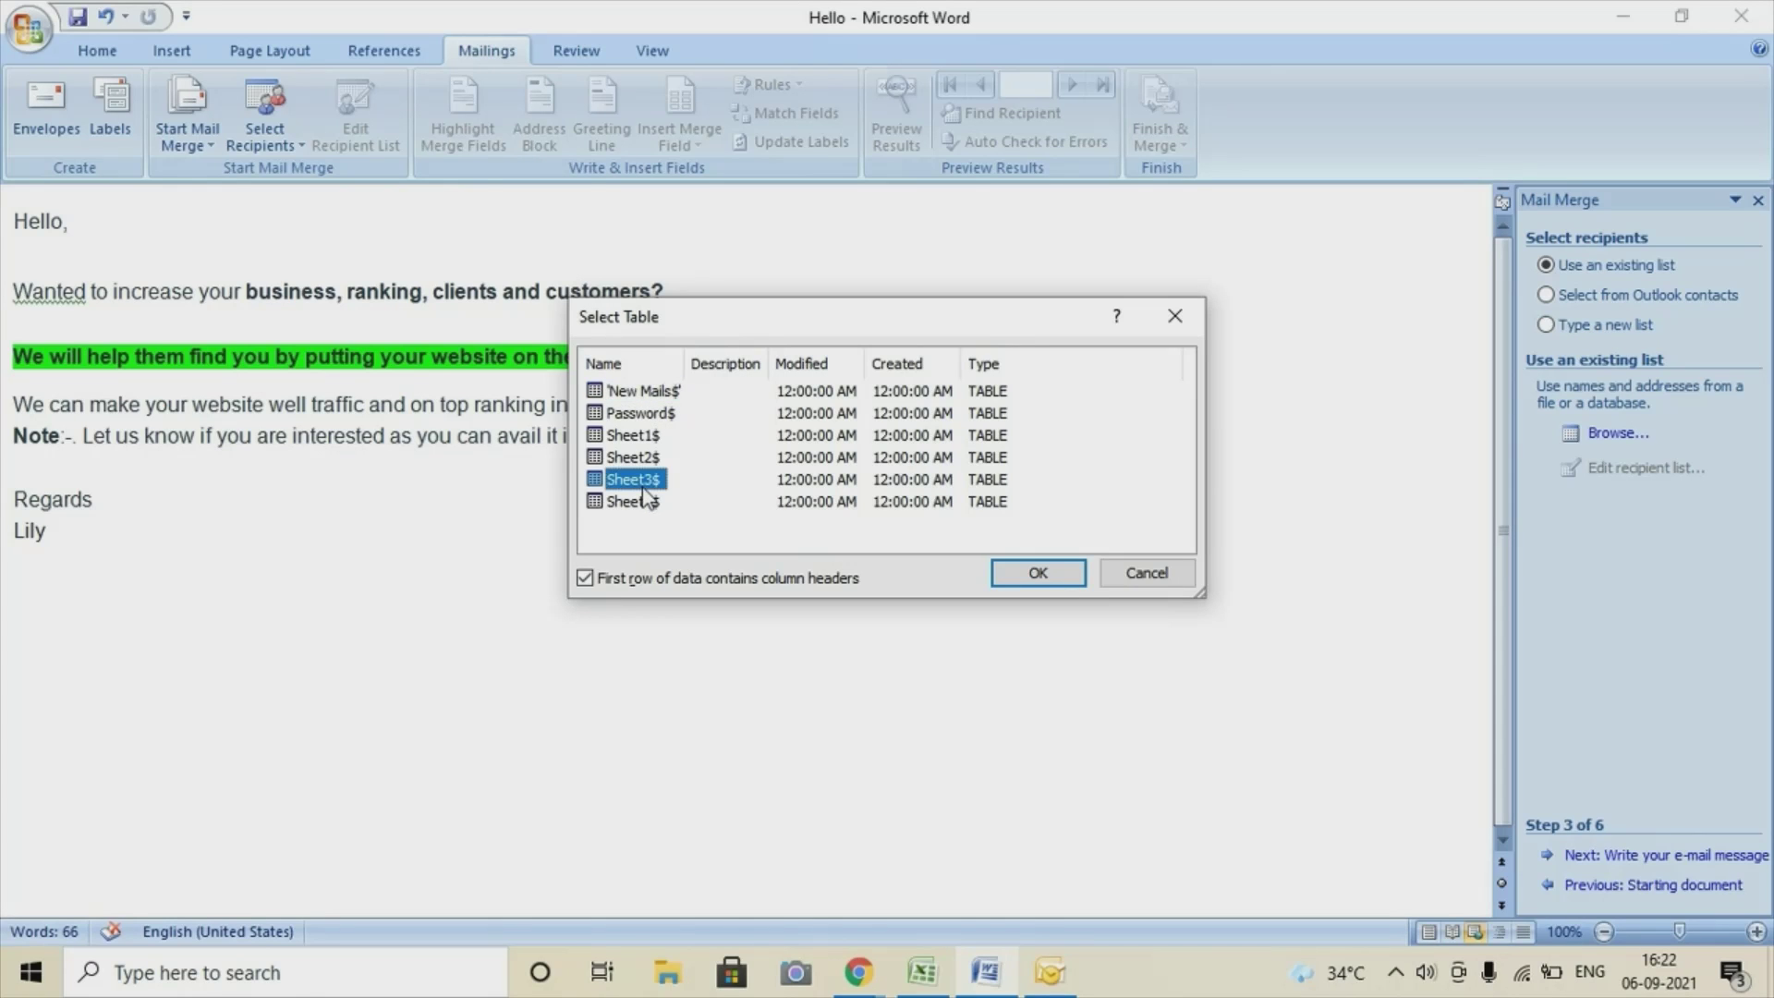
{"action": "left_click", "coordinate": [1025, 574]}
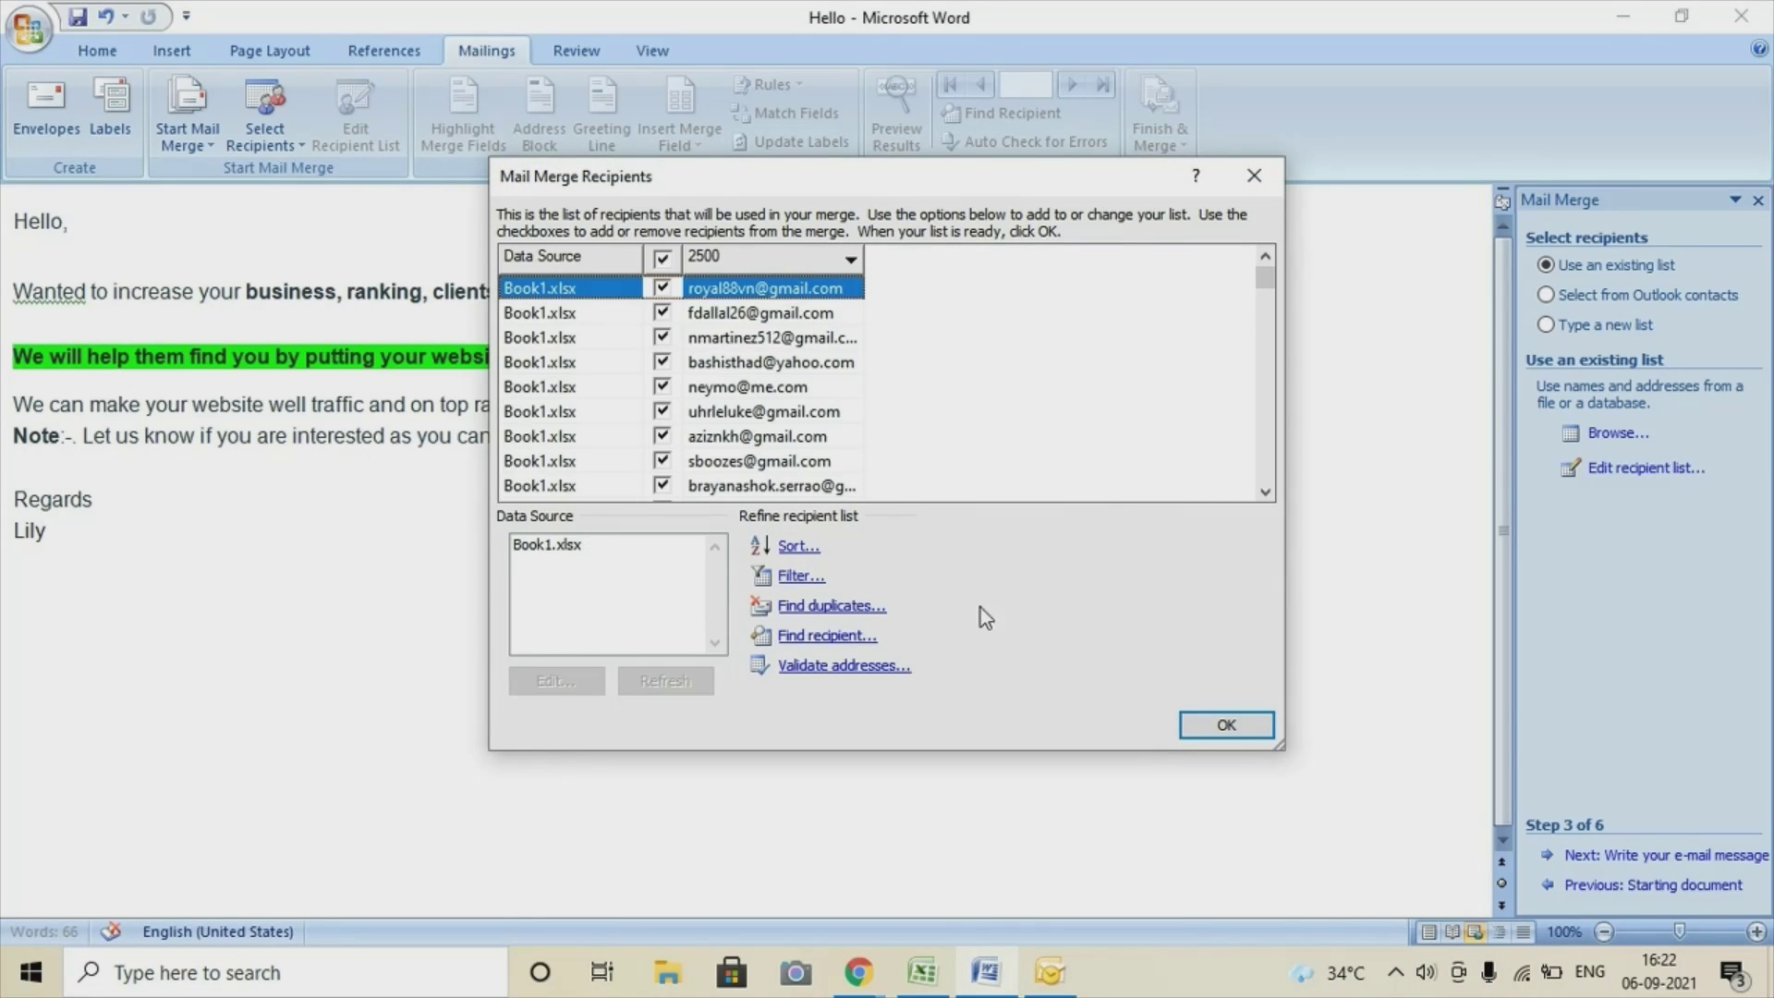
{"action": "left_click", "coordinate": [1225, 726]}
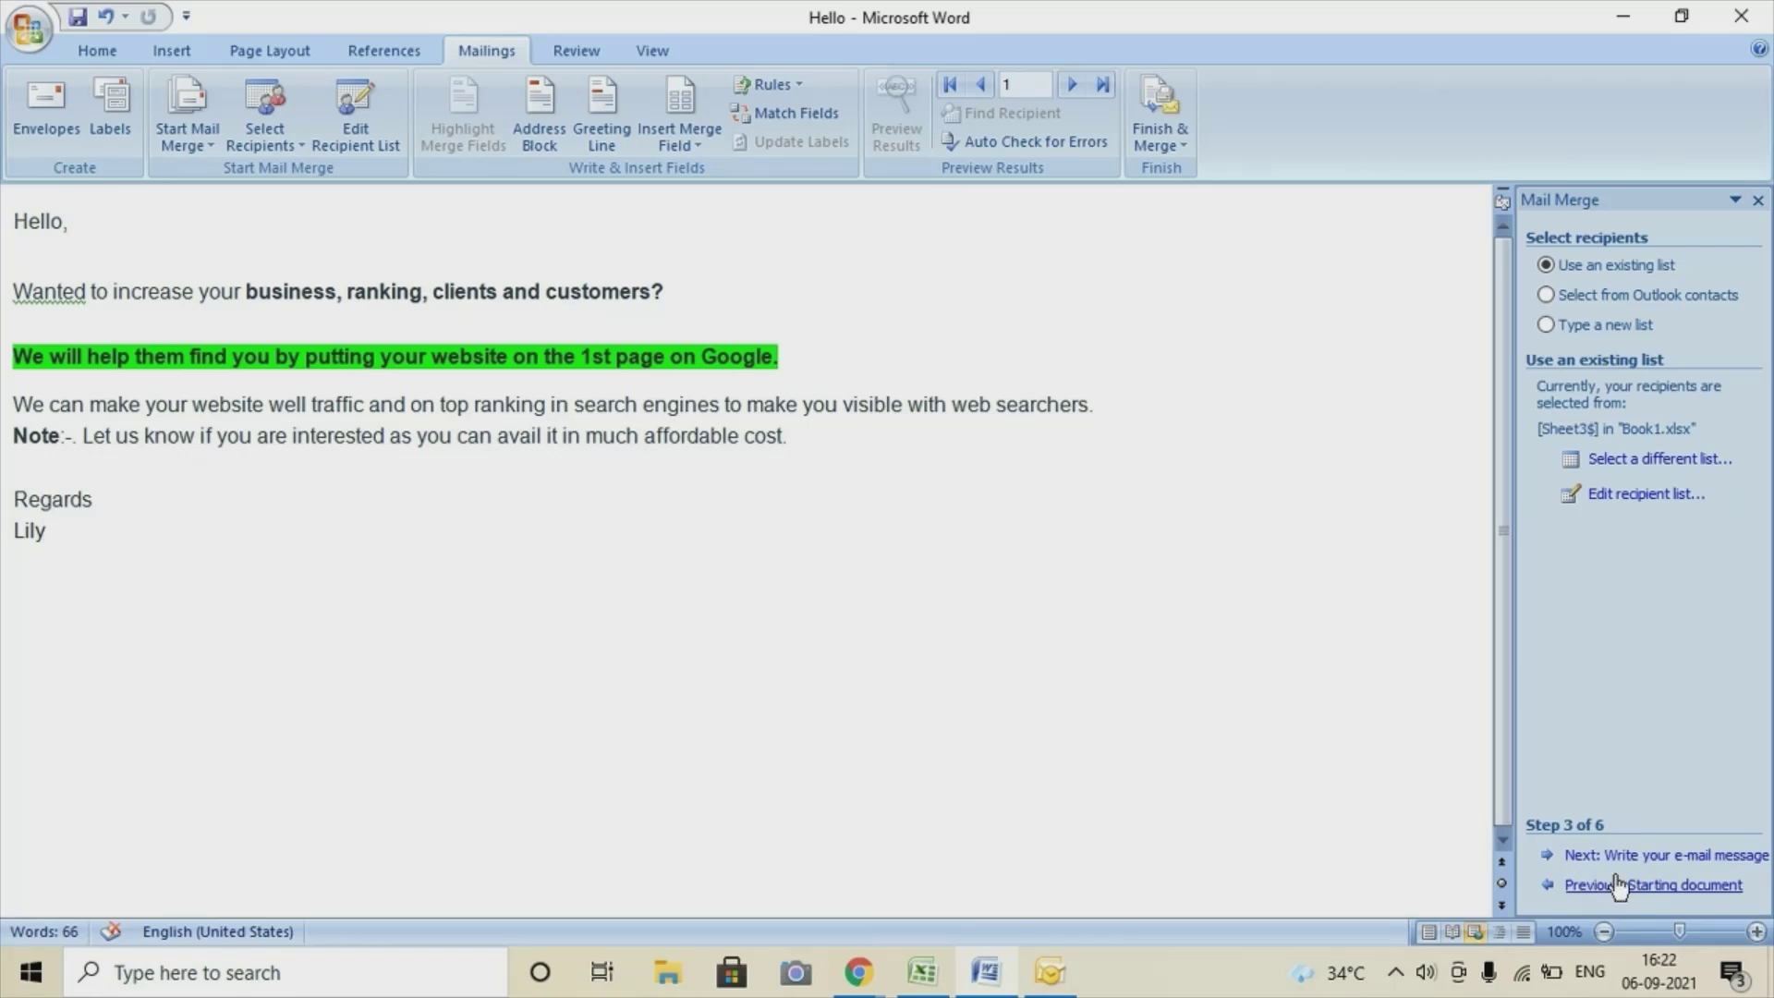
Advance the wizard to step 6 and merge to e-mail, addressed via the M_2500 column.
{"action": "left_click", "coordinate": [1647, 856]}
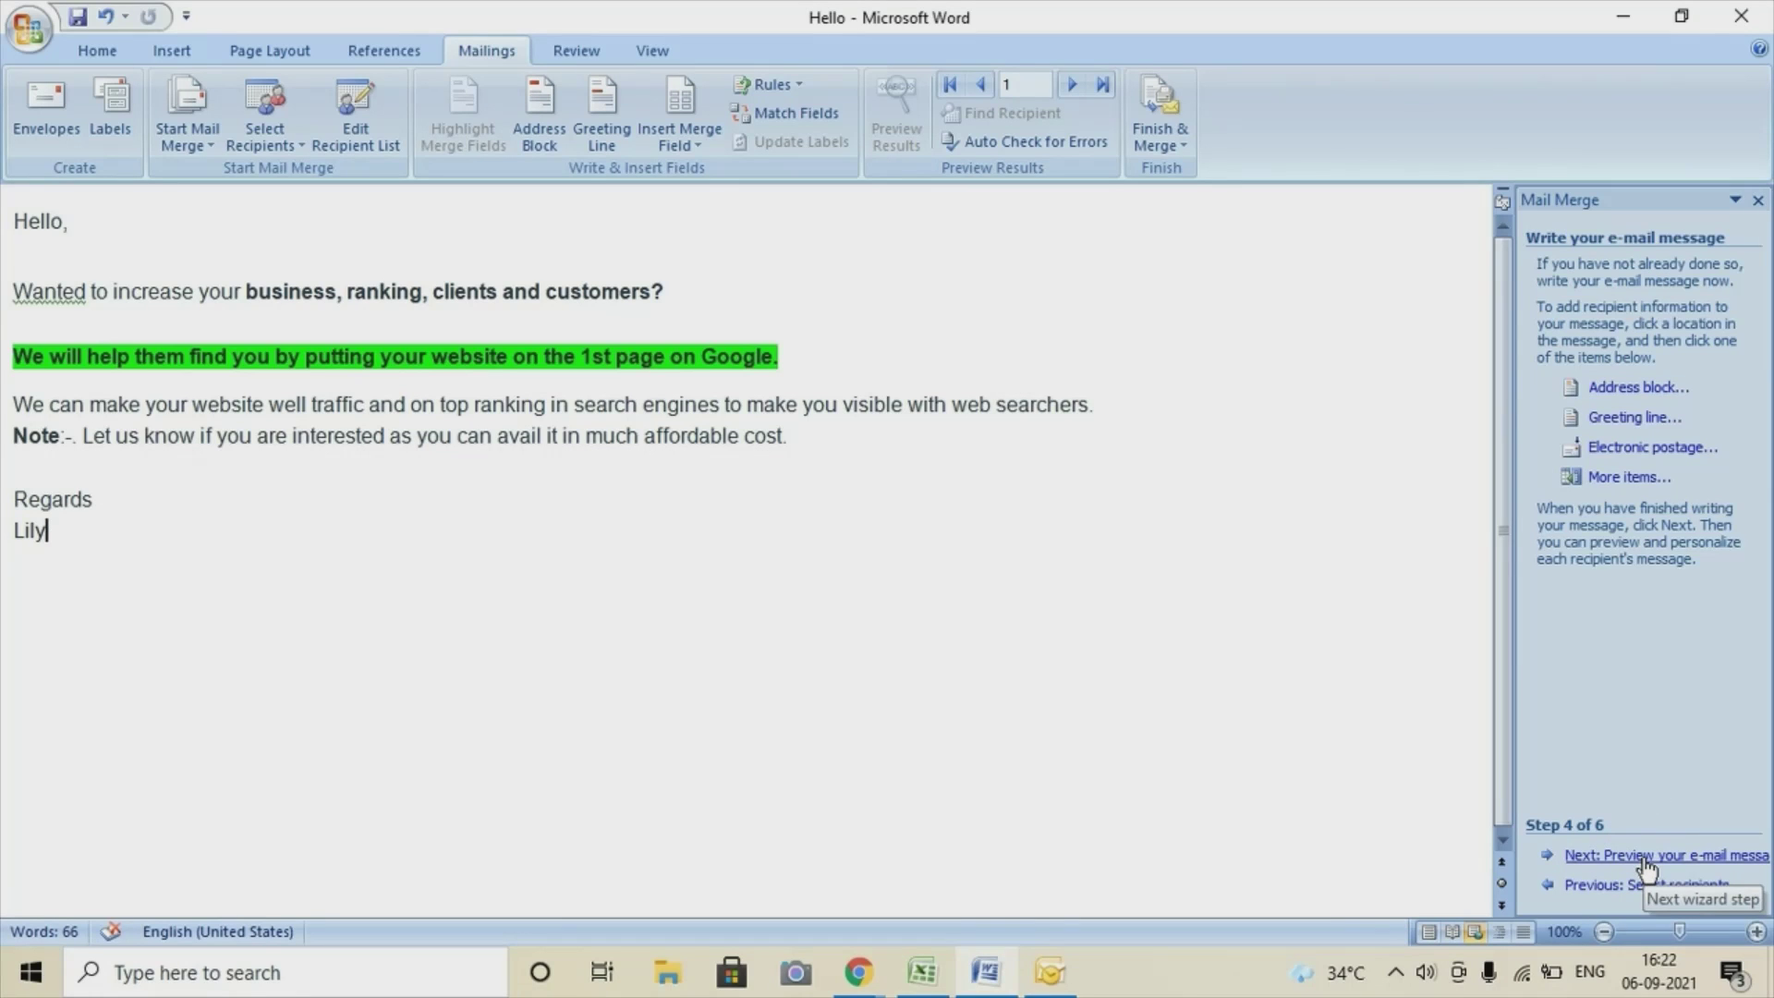
{"action": "left_click", "coordinate": [1645, 857]}
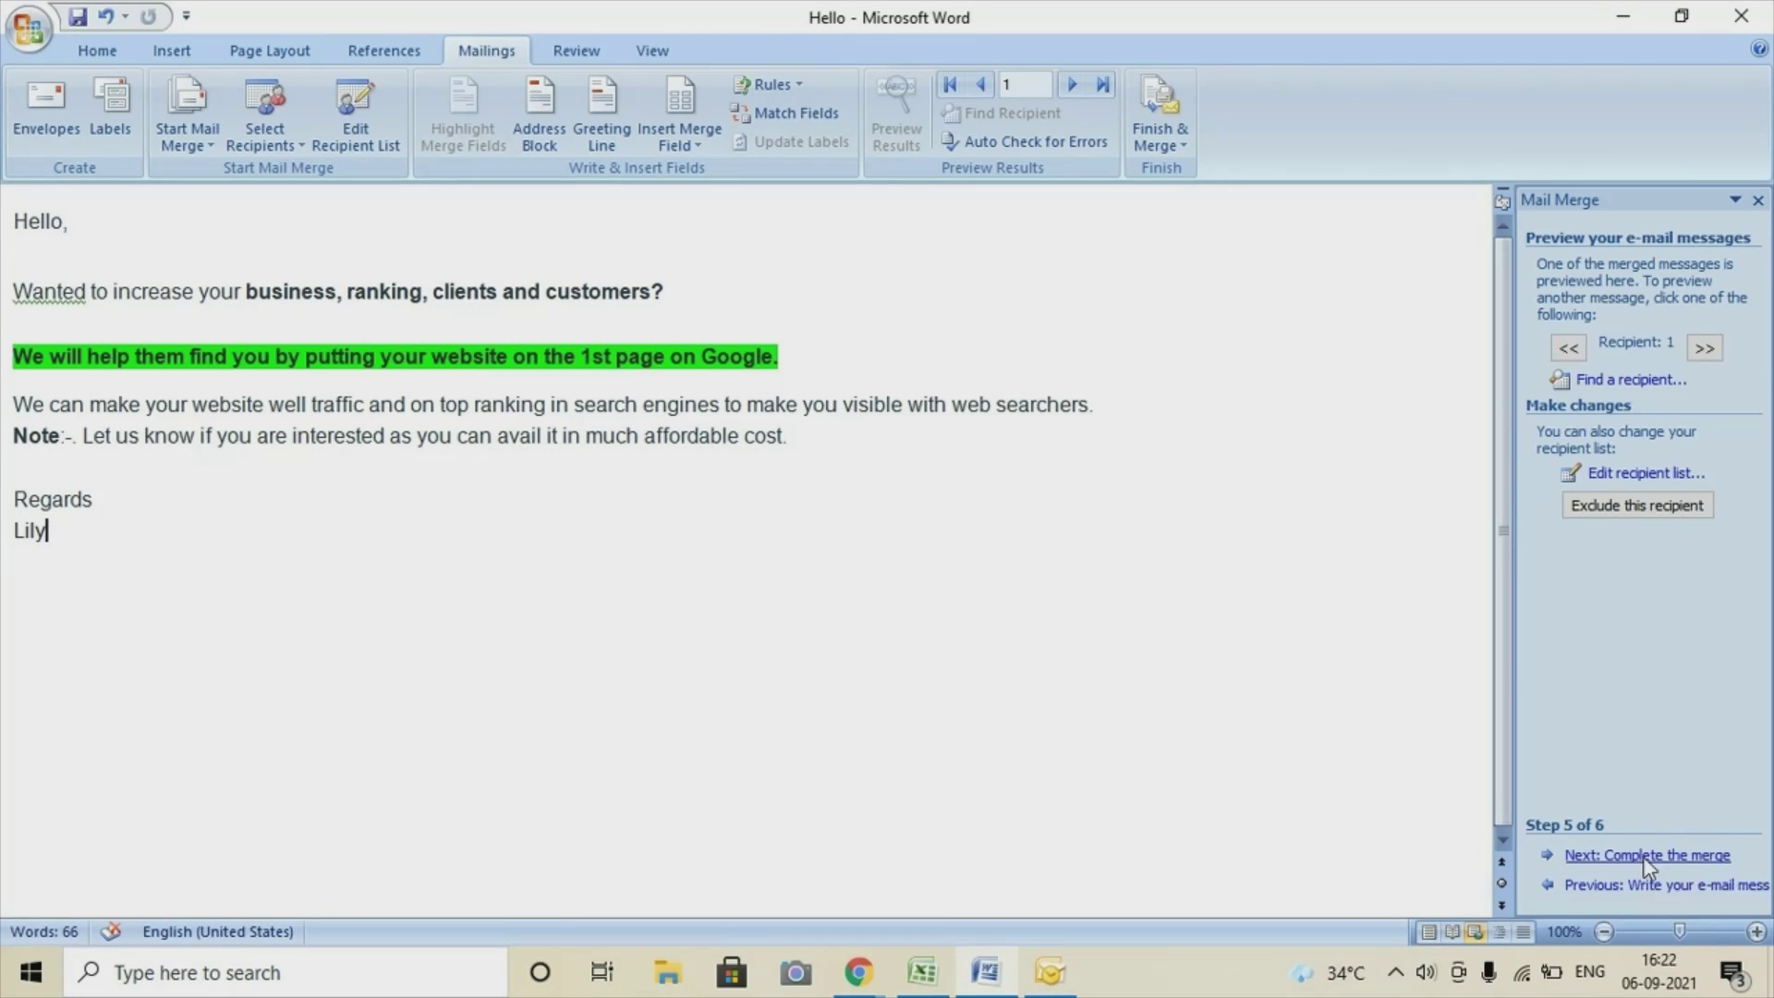
{"action": "left_click", "coordinate": [1645, 861]}
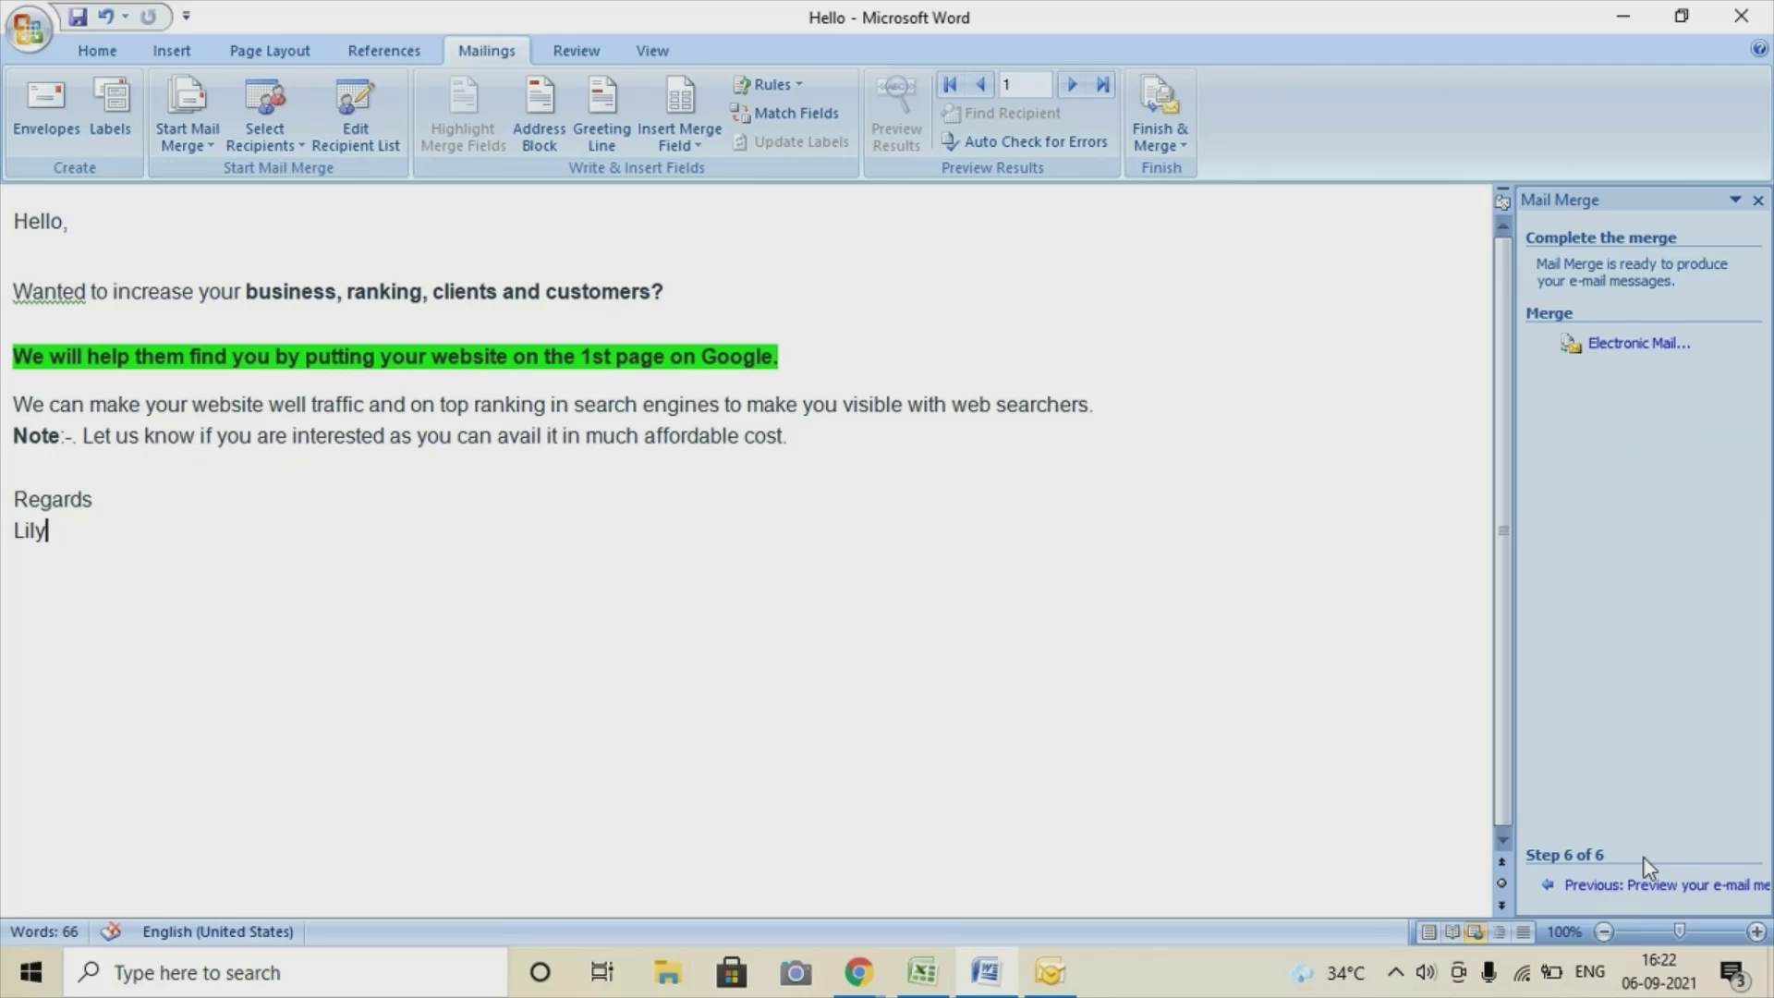
{"action": "left_click", "coordinate": [1631, 358]}
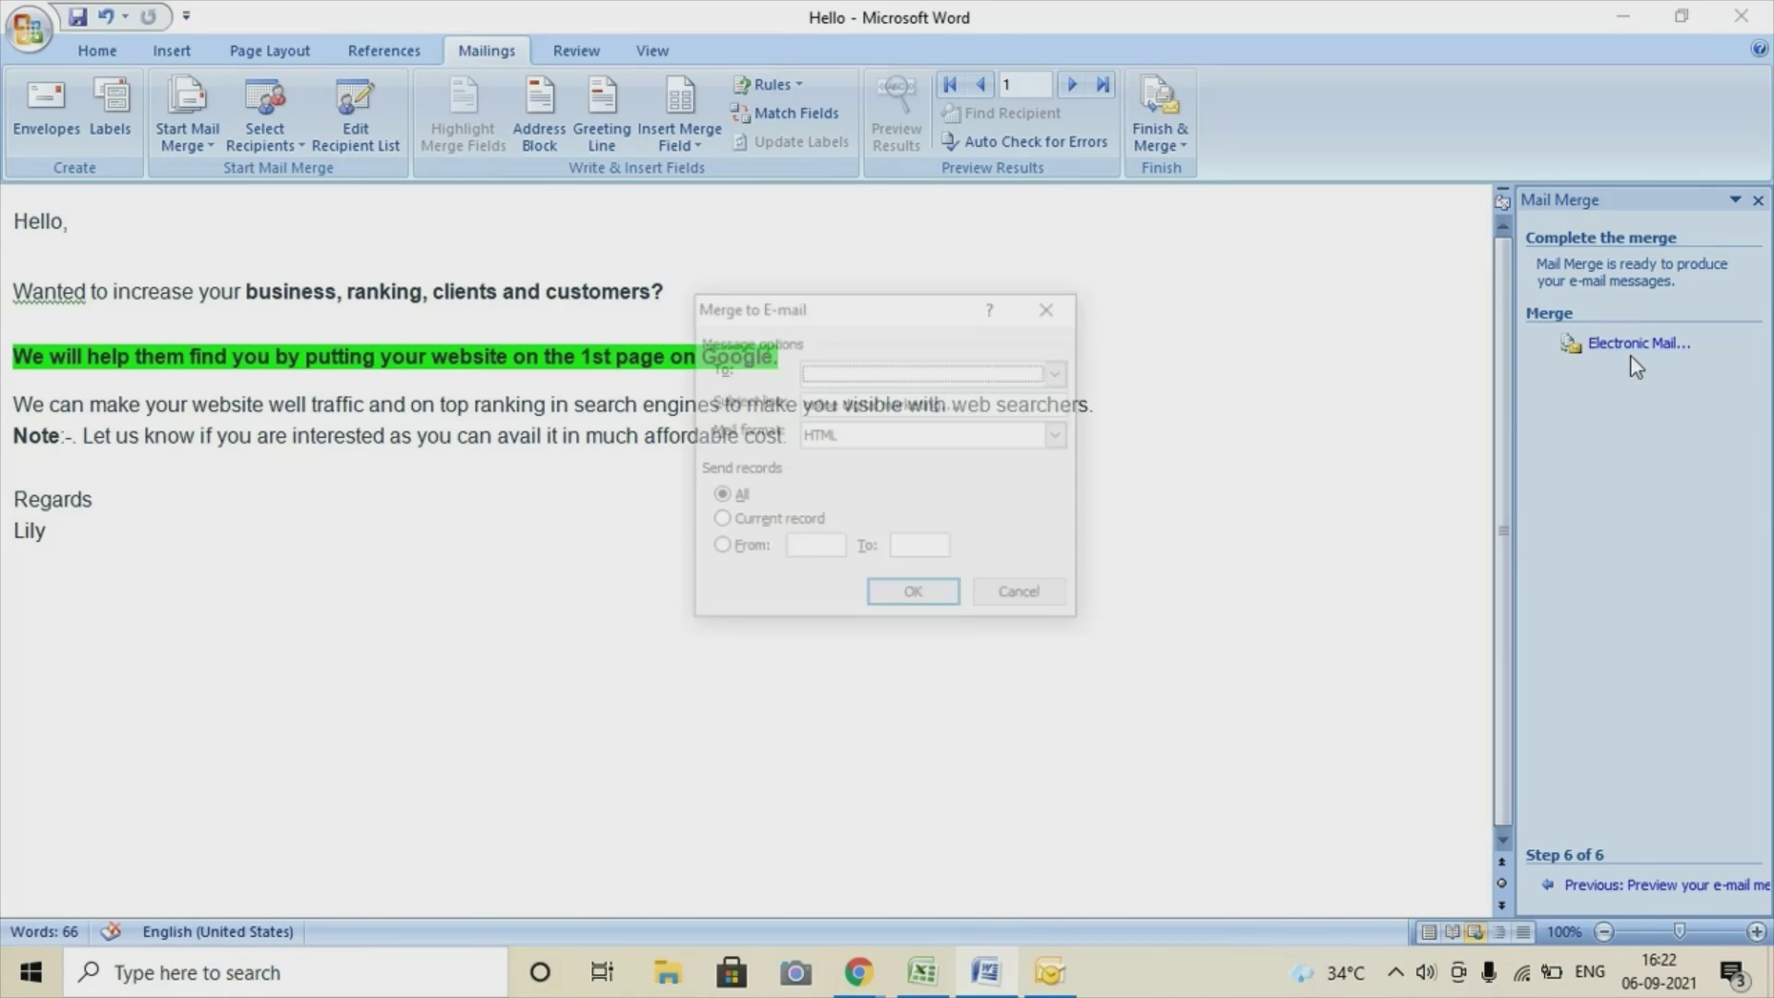
{"action": "left_click", "coordinate": [905, 373]}
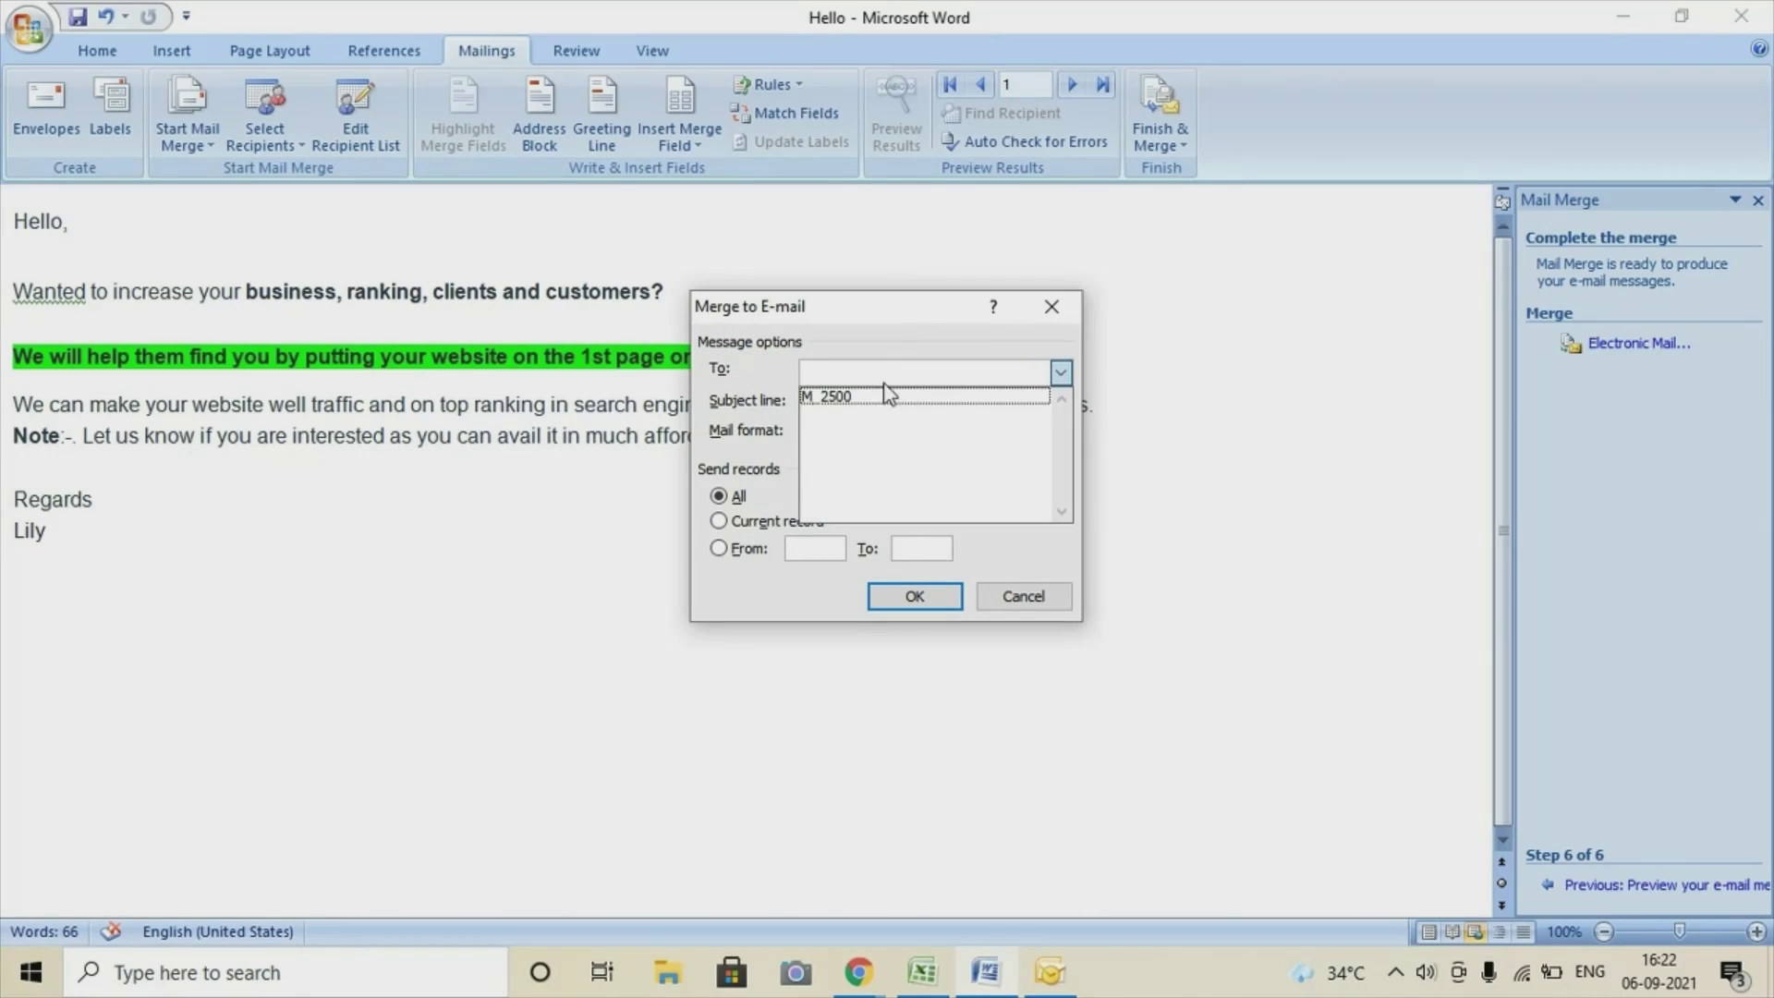
{"action": "left_click", "coordinate": [868, 398]}
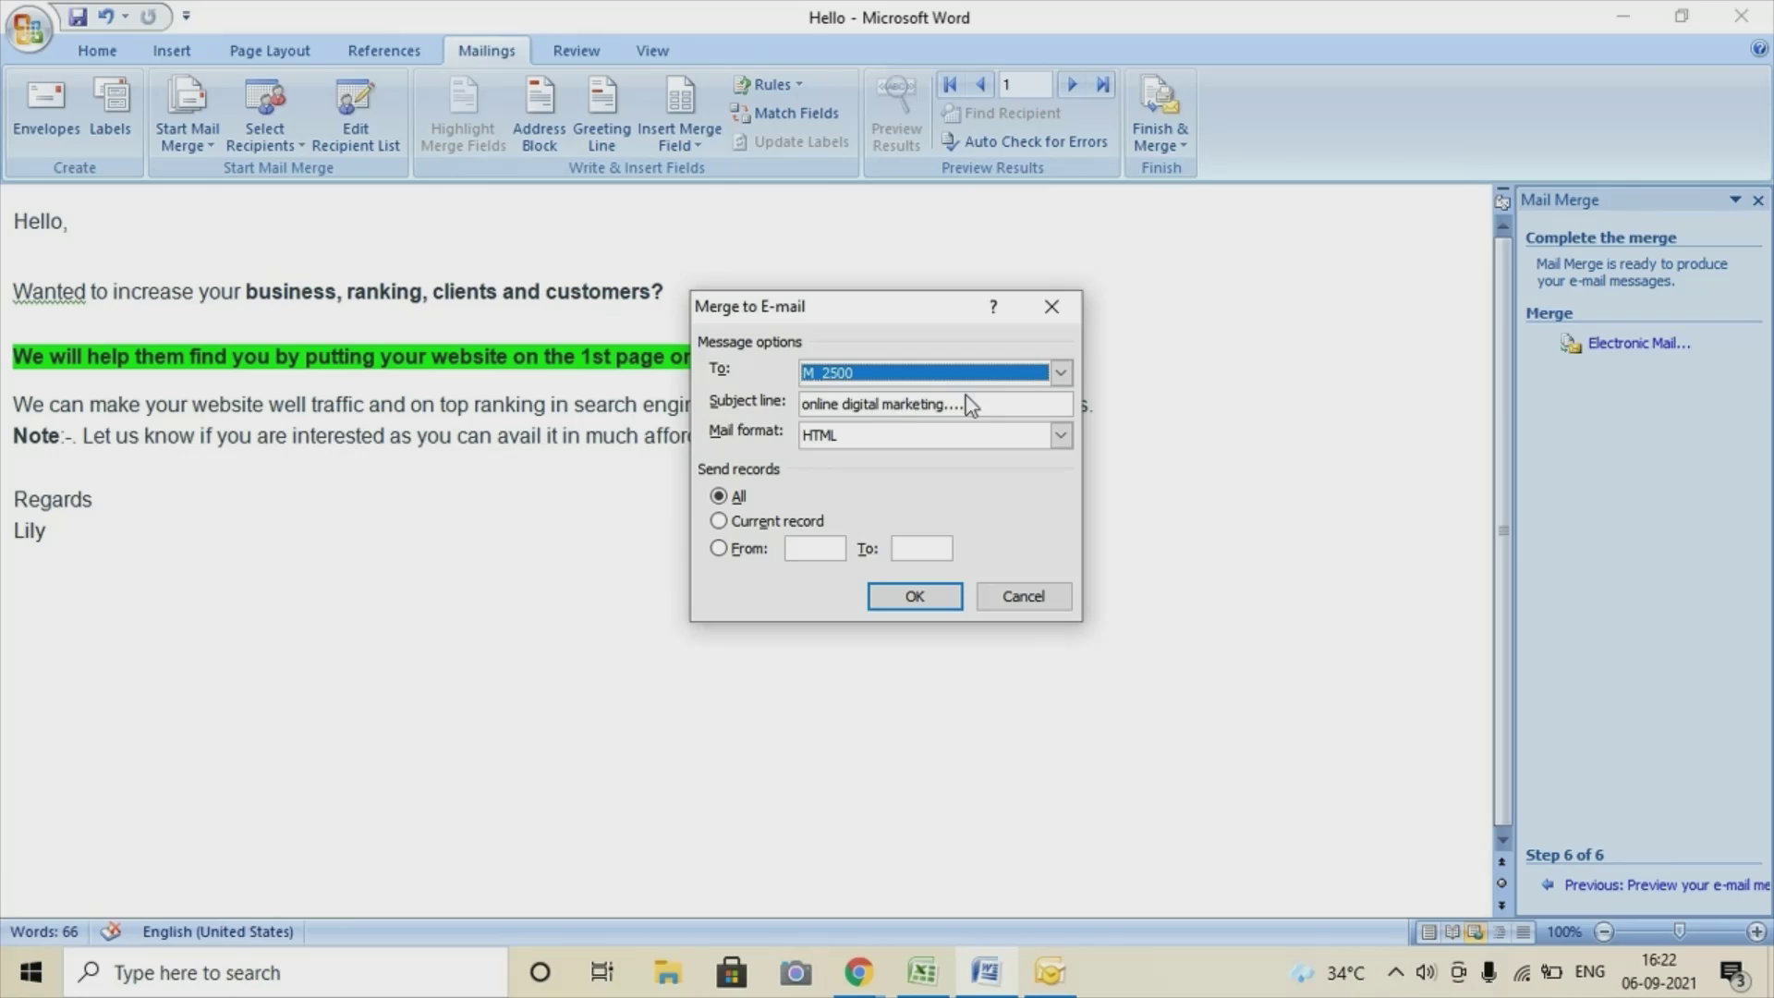
Set subject 'Increase your web ranking....', limit to records 2 to 50, and run the merge.
{"action": "left_click_drag", "start_coordinate": [972, 410], "coordinate": [793, 410]}
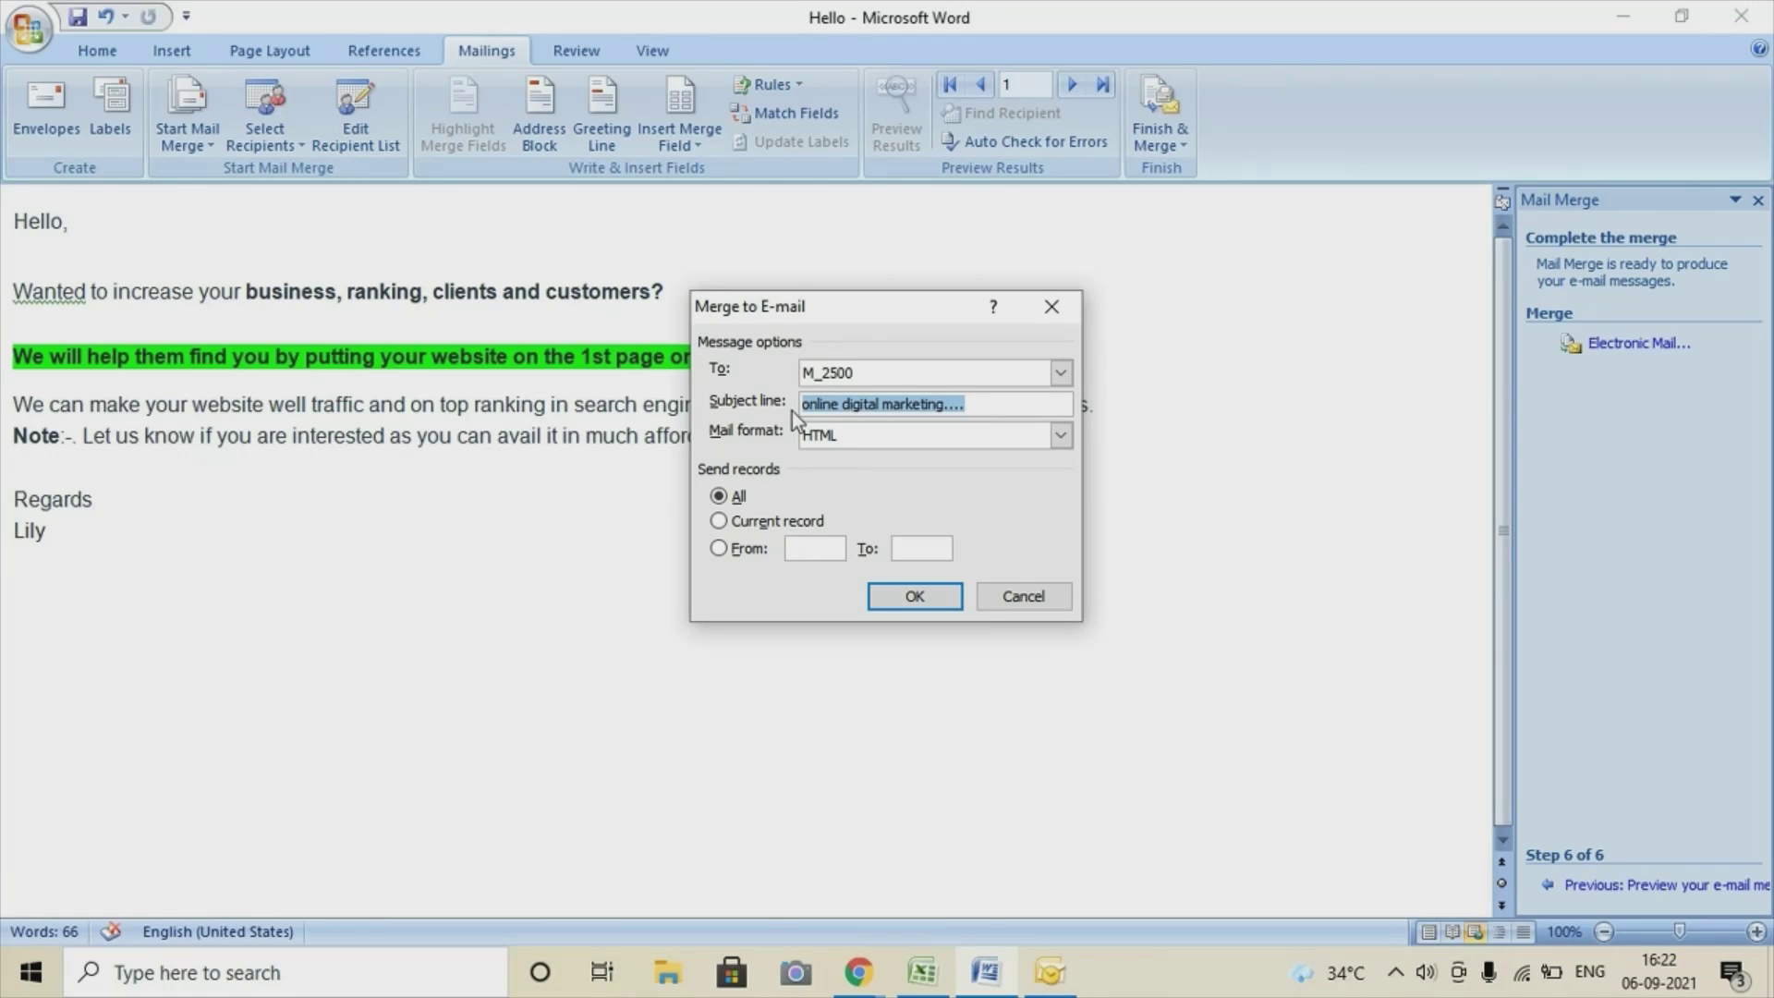
{"action": "key", "text": "BackSpace"}
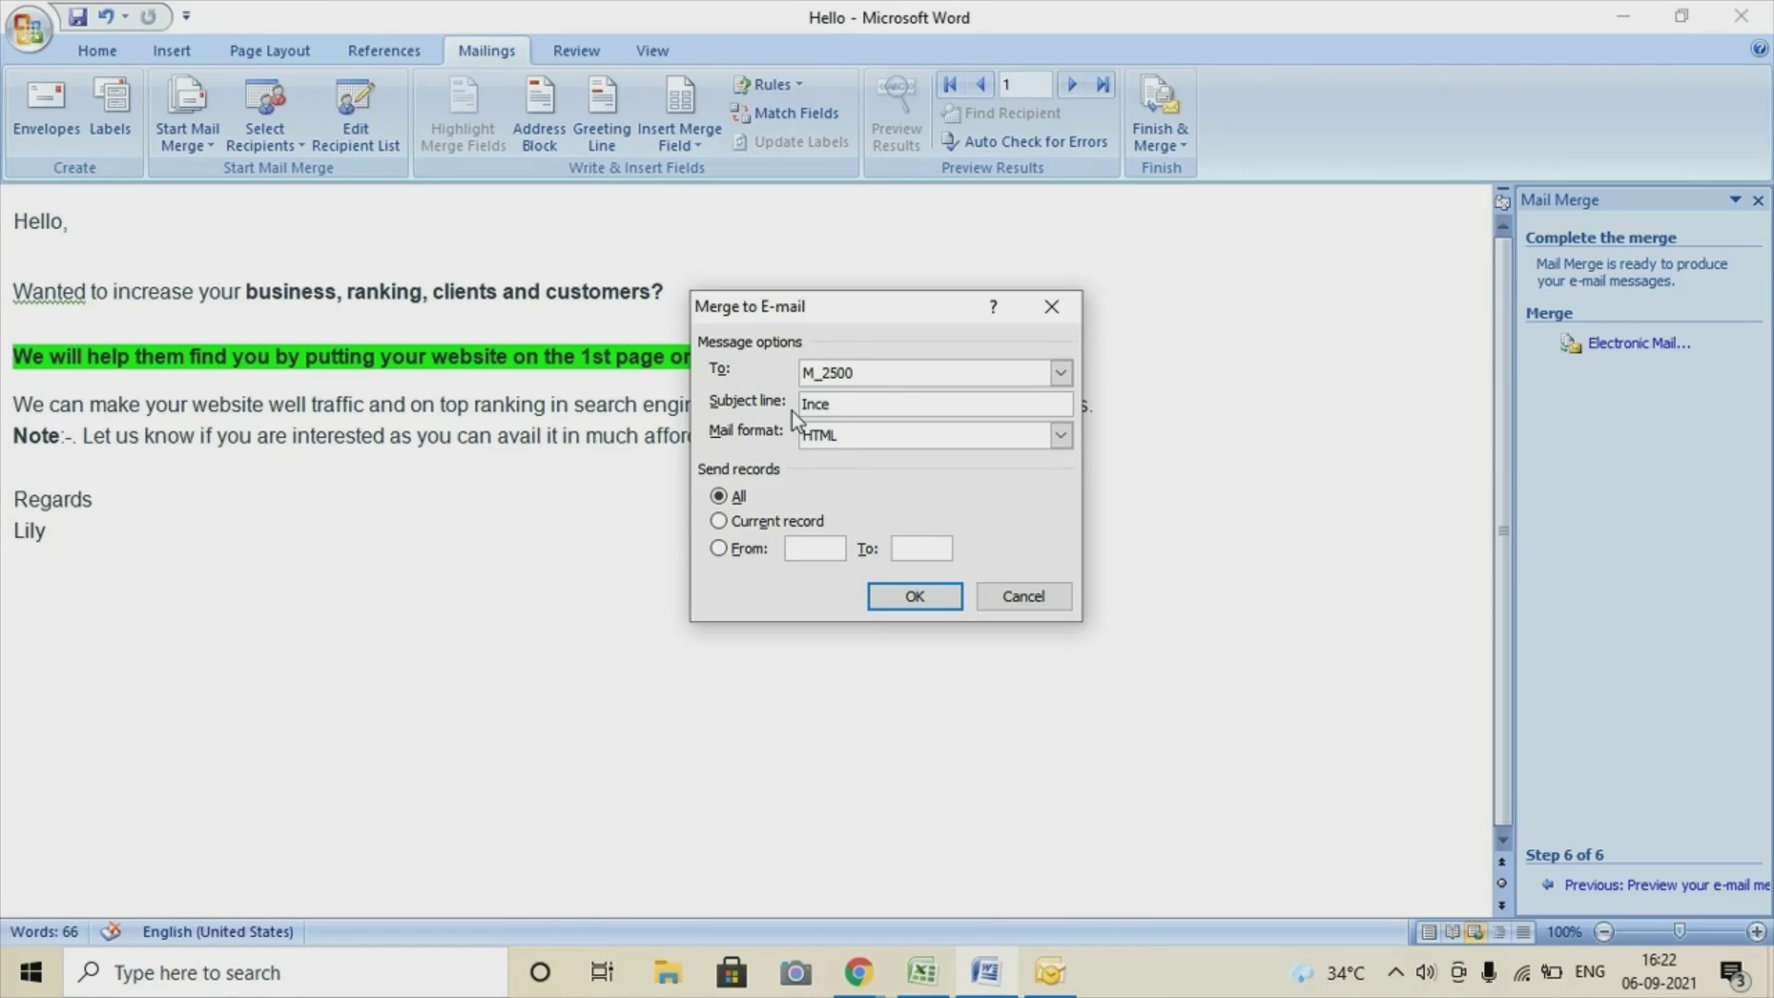
{"action": "type", "text": "ase m"}
{"action": "key", "text": "BackSpace"}
{"action": "type", "text": "your web ranking...."}
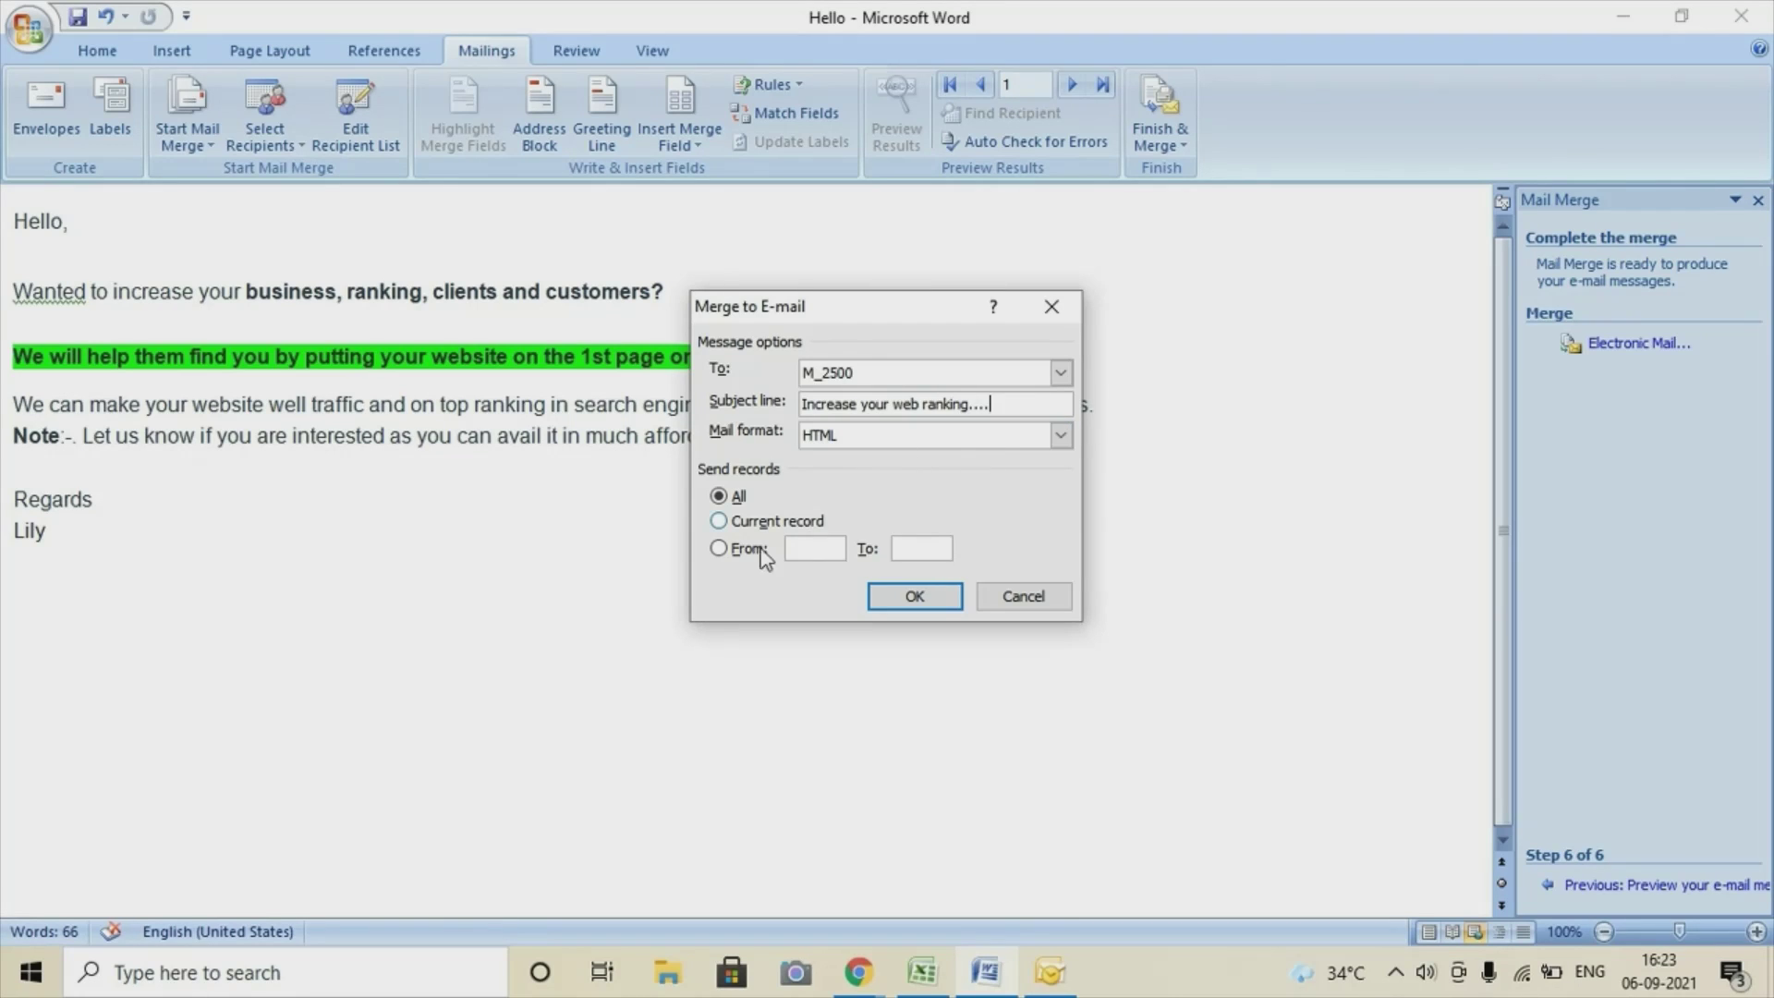
{"action": "left_click", "coordinate": [712, 554]}
{"action": "type", "text": "2"}
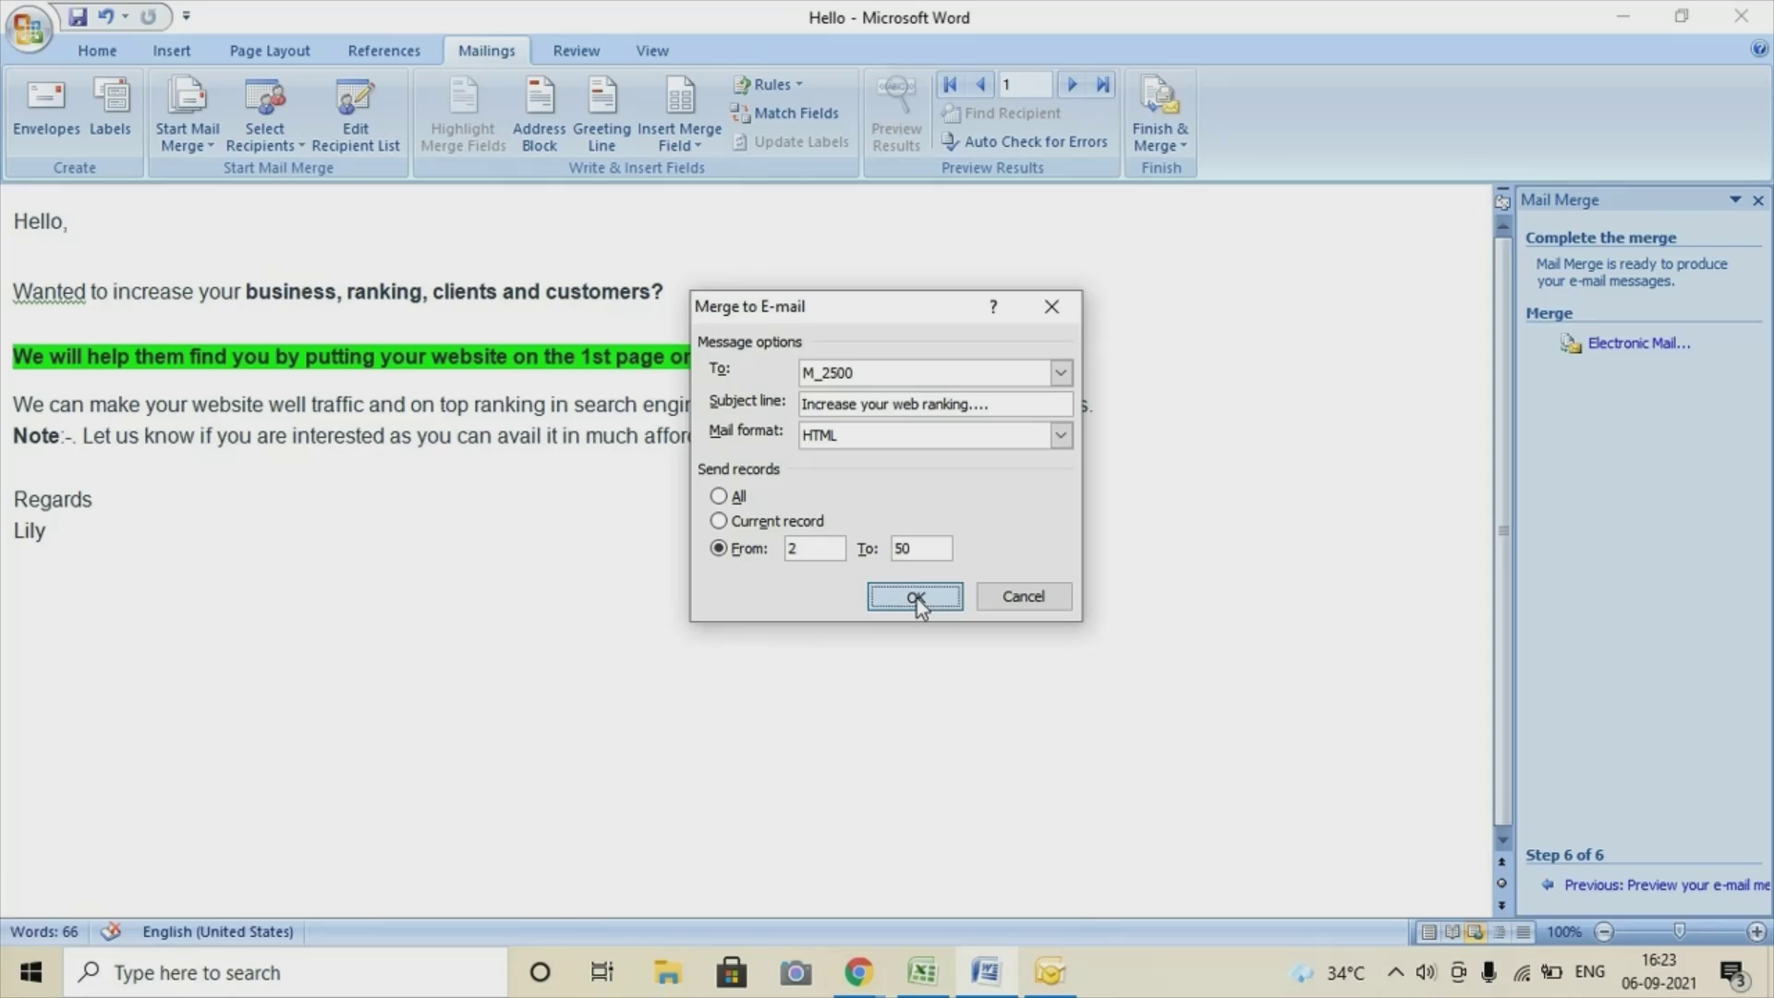
{"action": "left_click", "coordinate": [915, 597]}
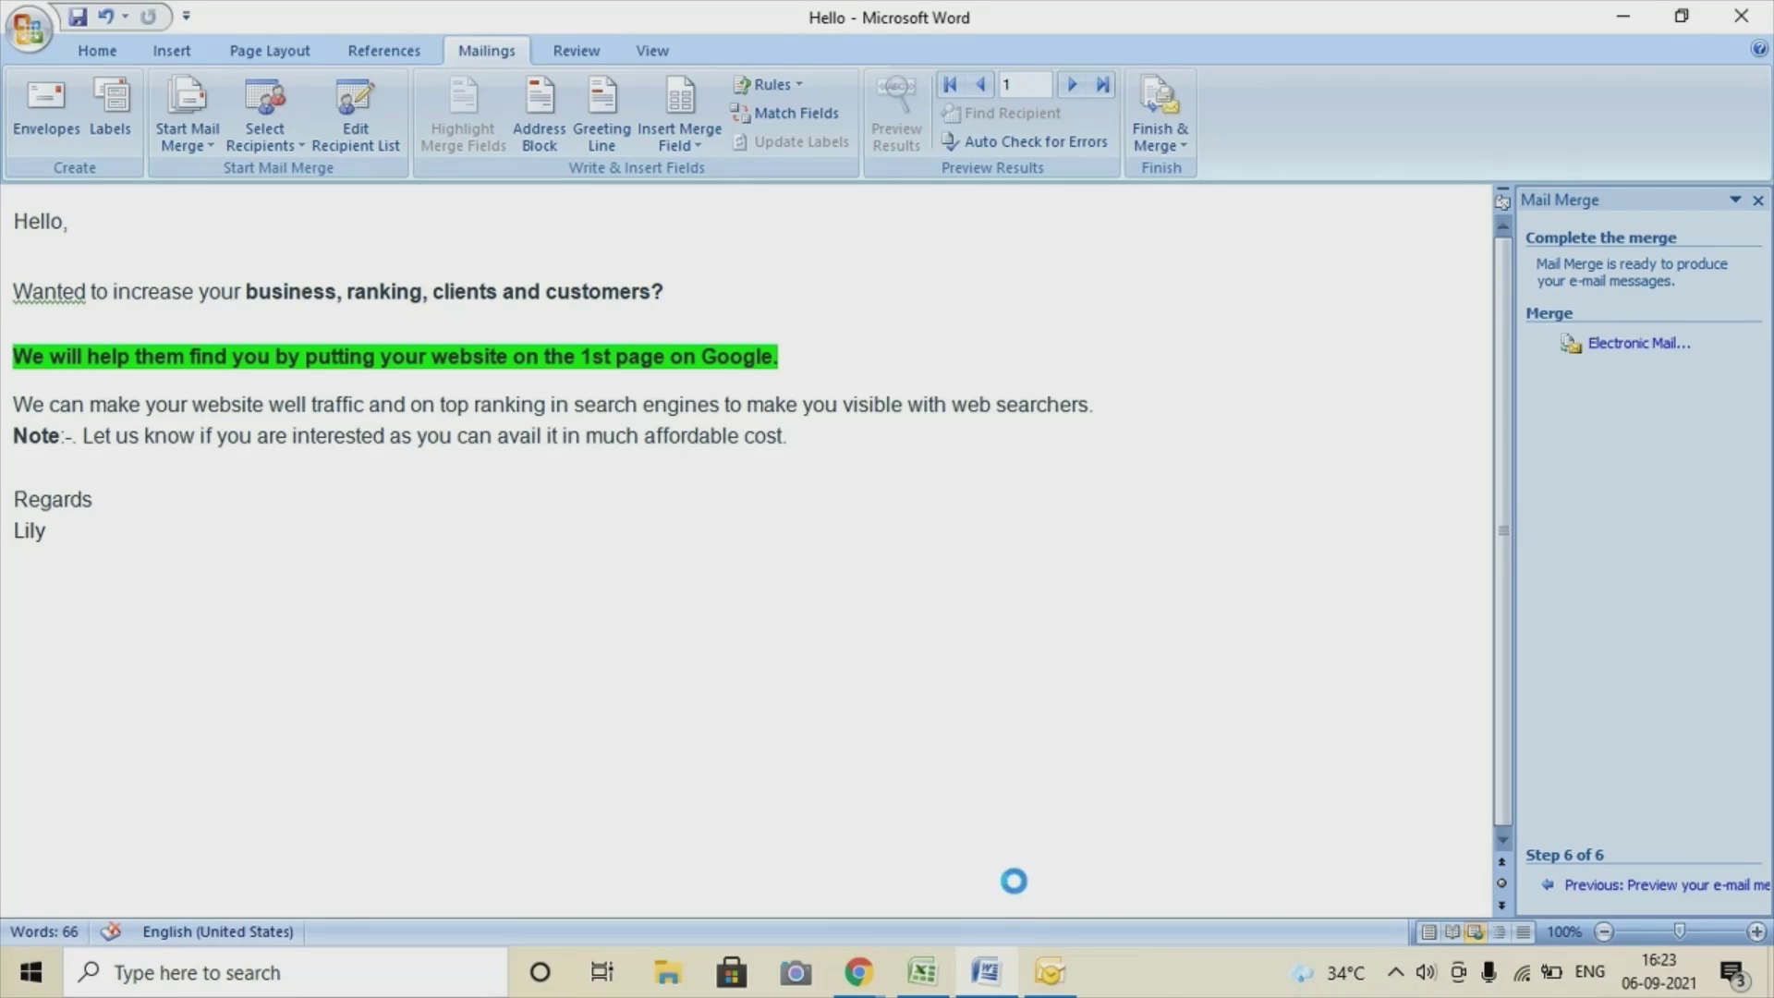
Switch to Outlook and open the Outbox with the 16 queued merge messages.
{"action": "left_click", "coordinate": [1050, 974]}
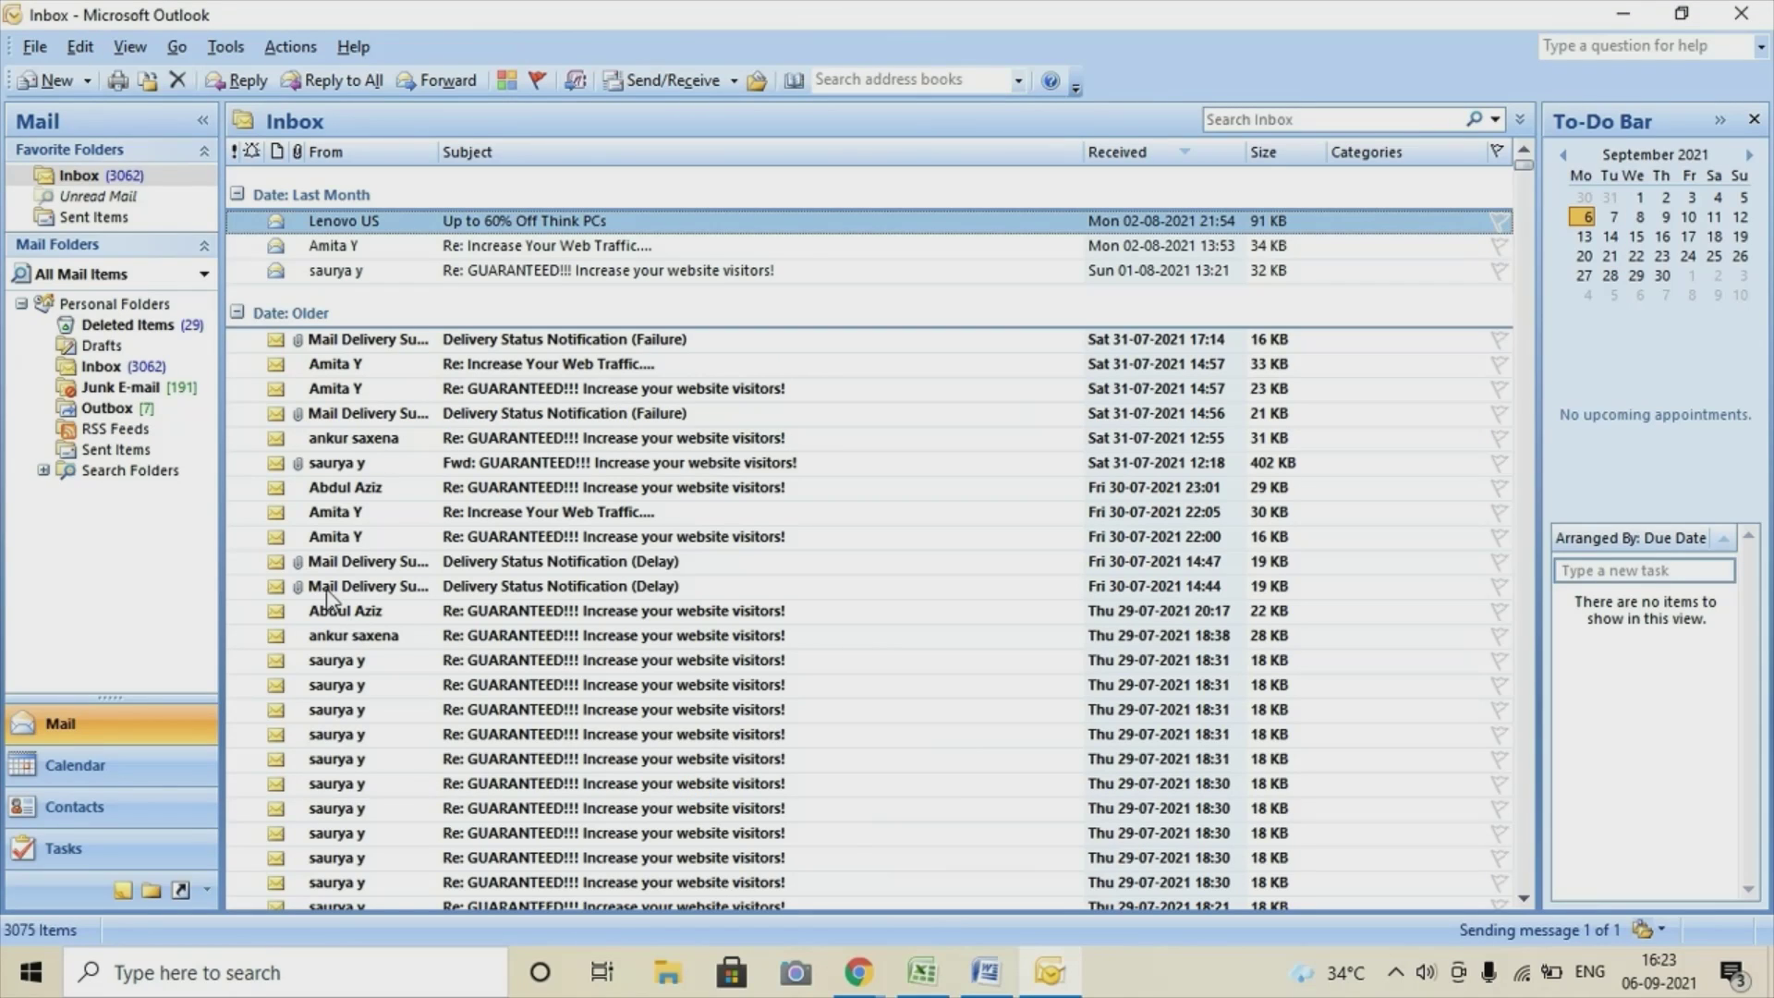
{"action": "left_click", "coordinate": [115, 410]}
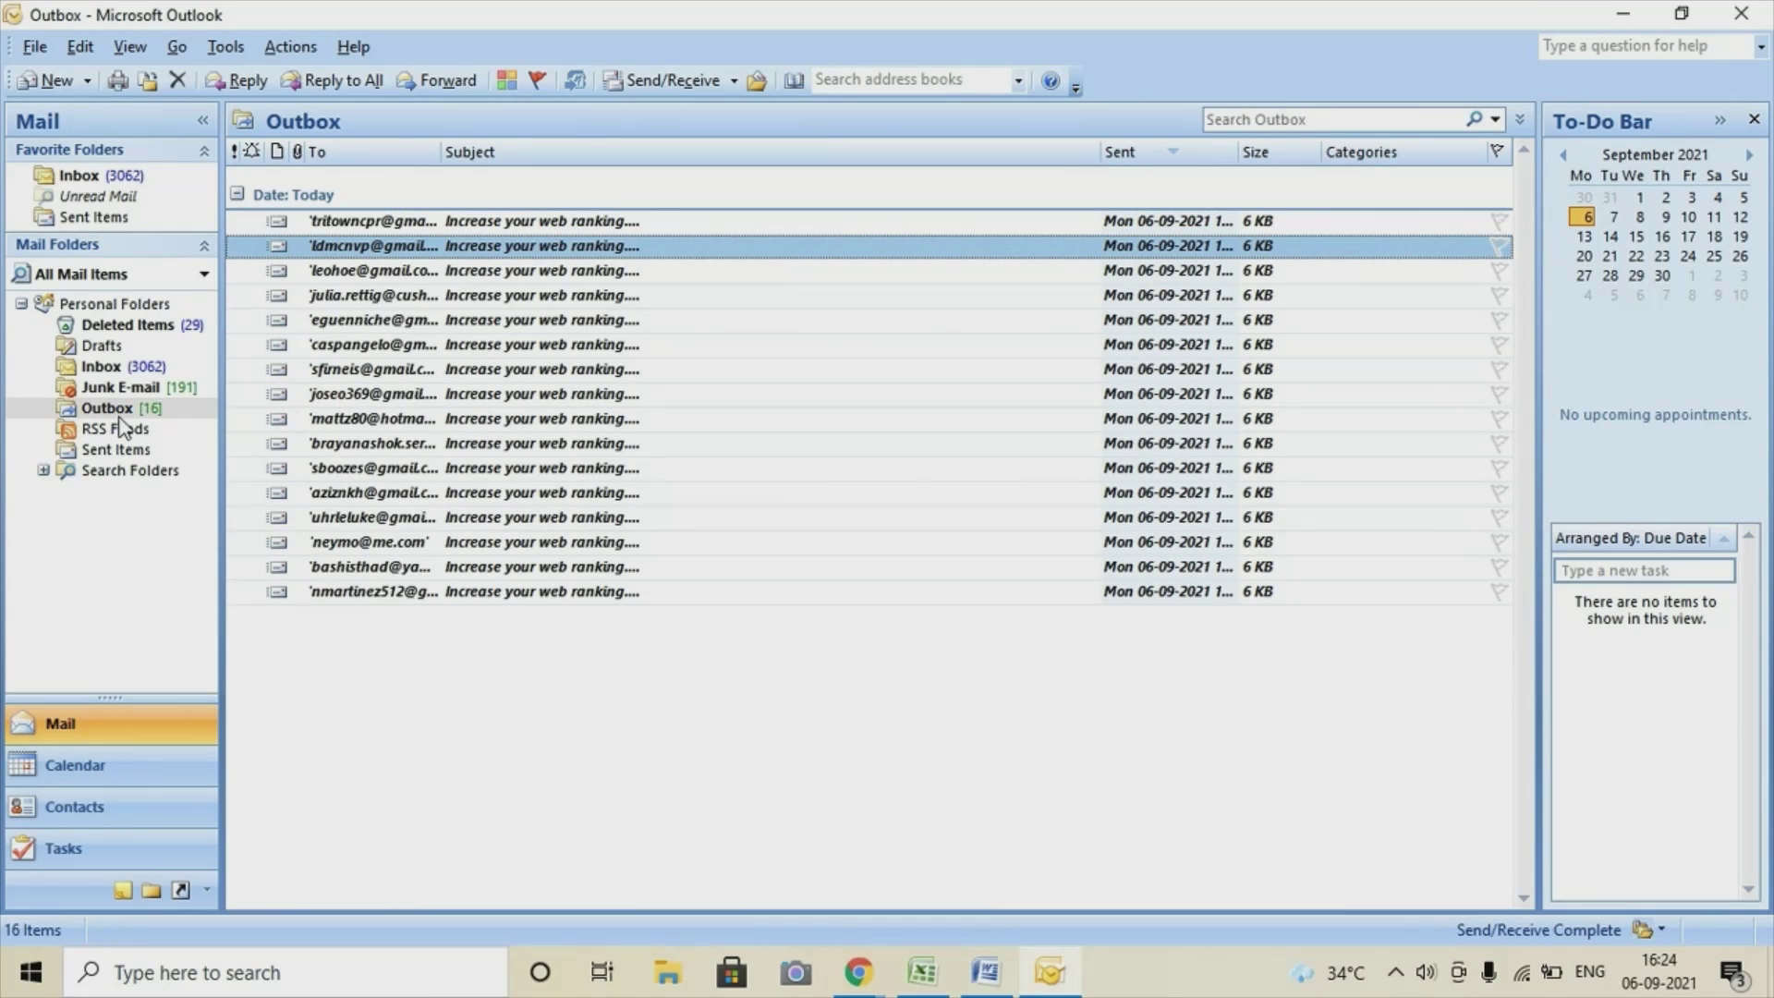